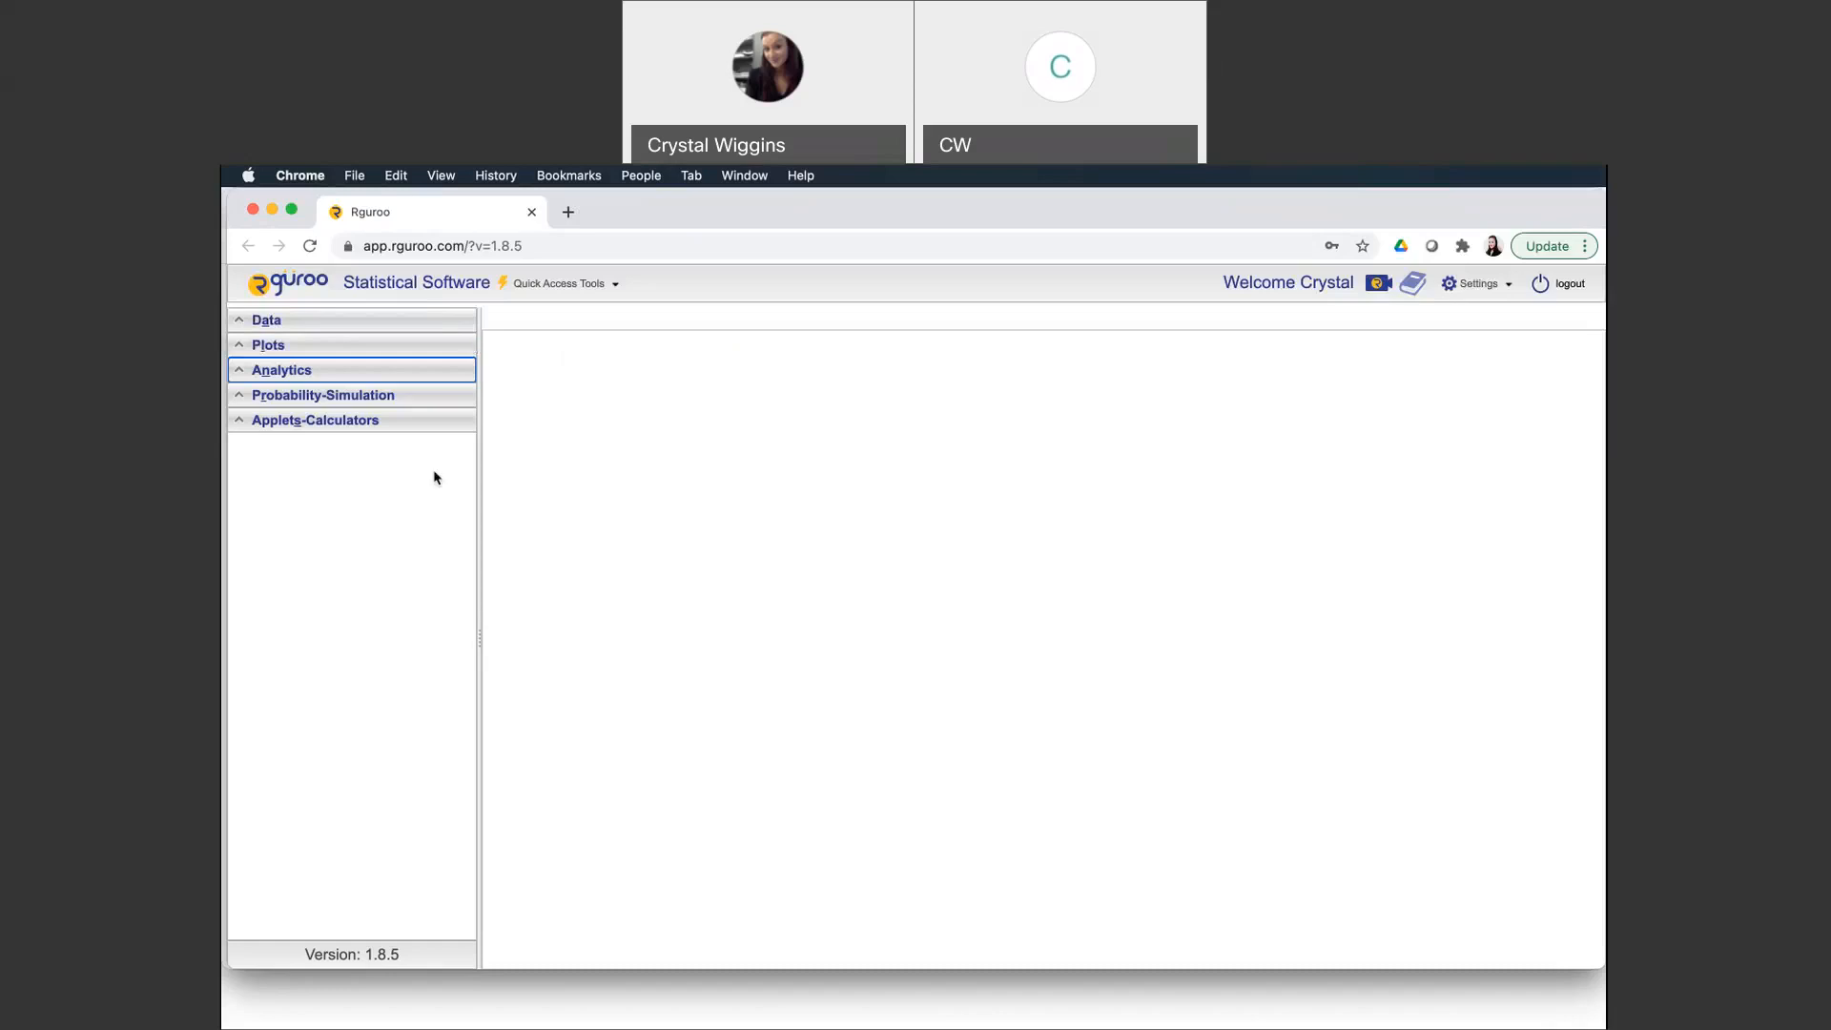
# Create a new blank dataset
pyautogui.click(267, 322)
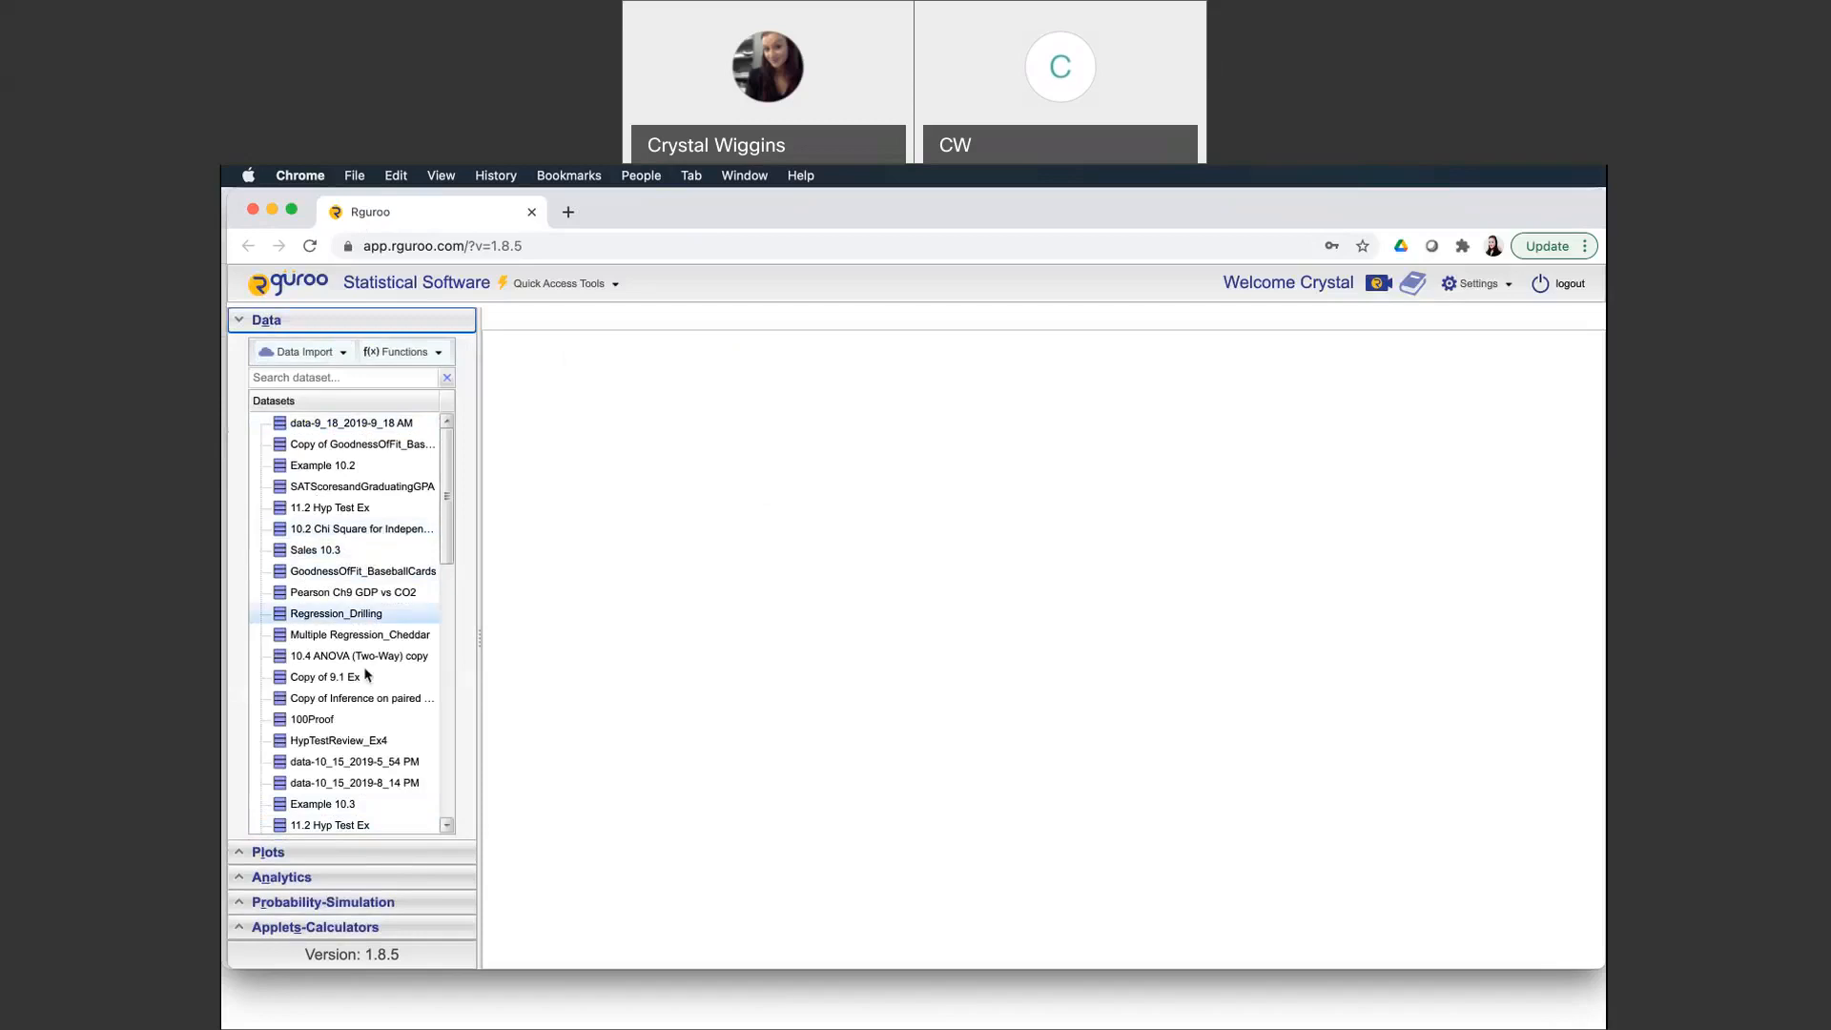
pyautogui.scroll(-15, 325, 620)
pyautogui.scroll(15, 355, 482)
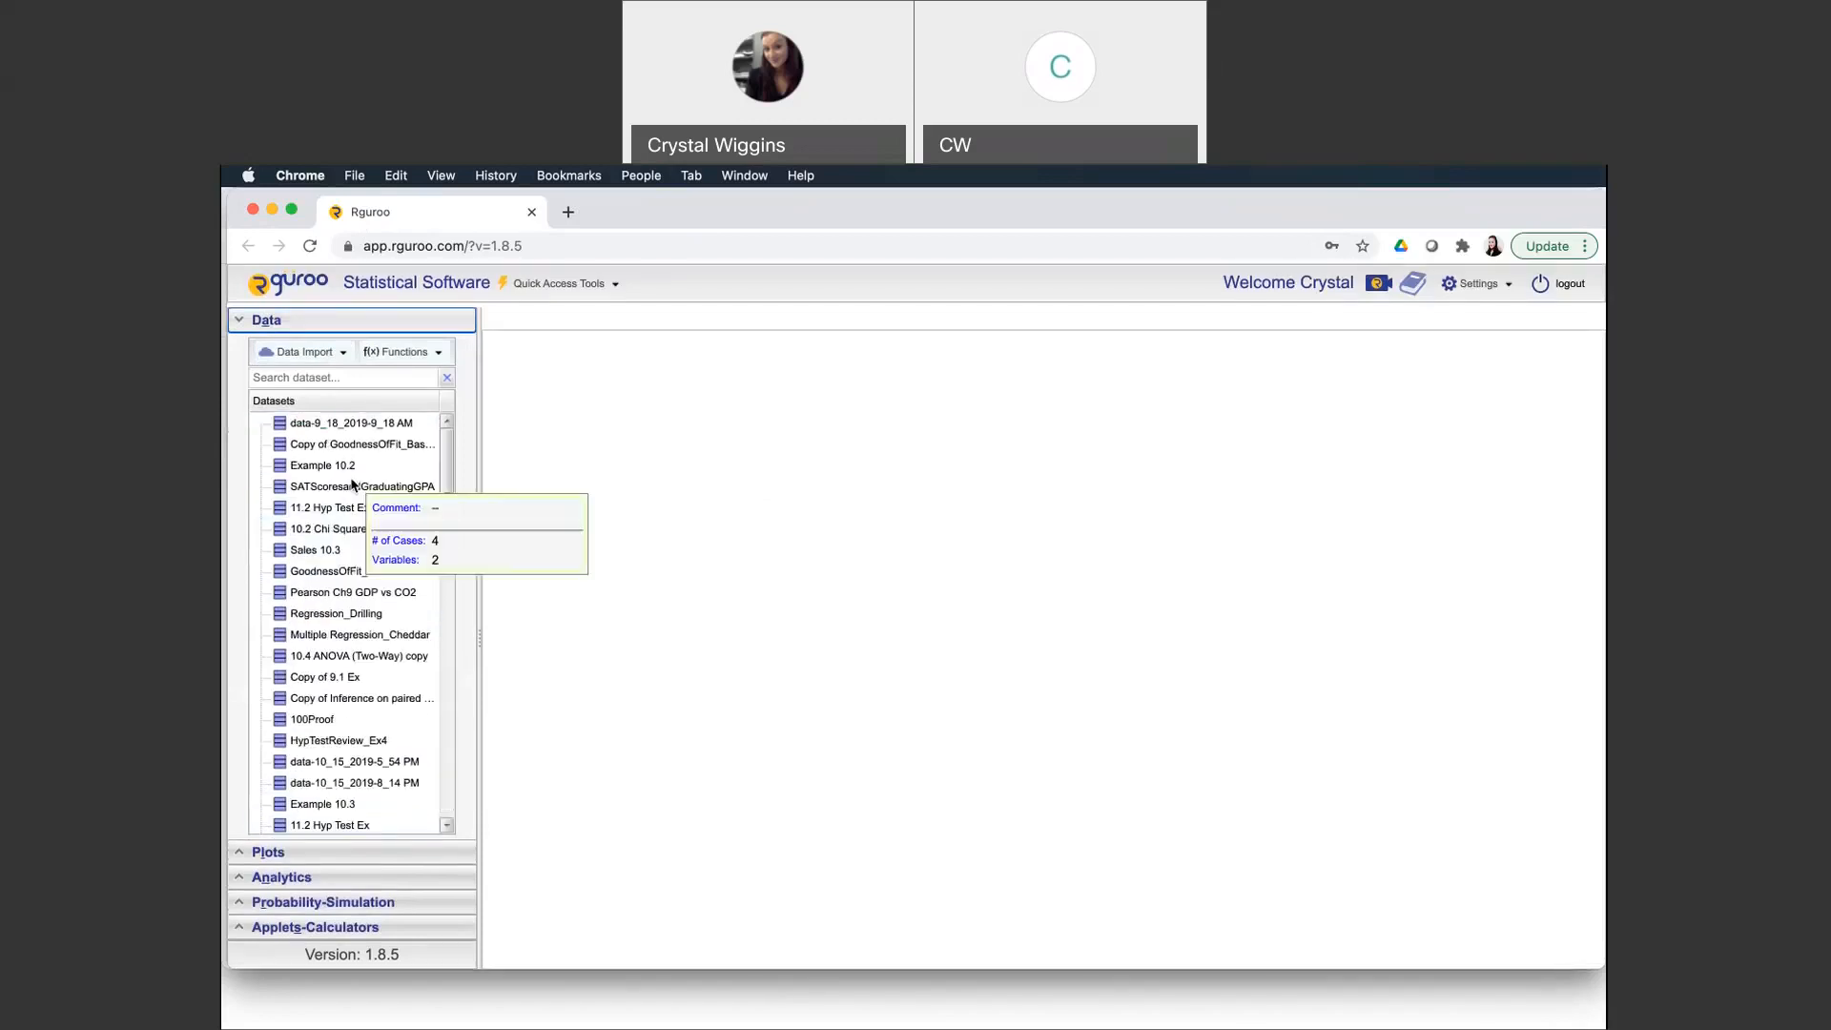
pyautogui.click(345, 353)
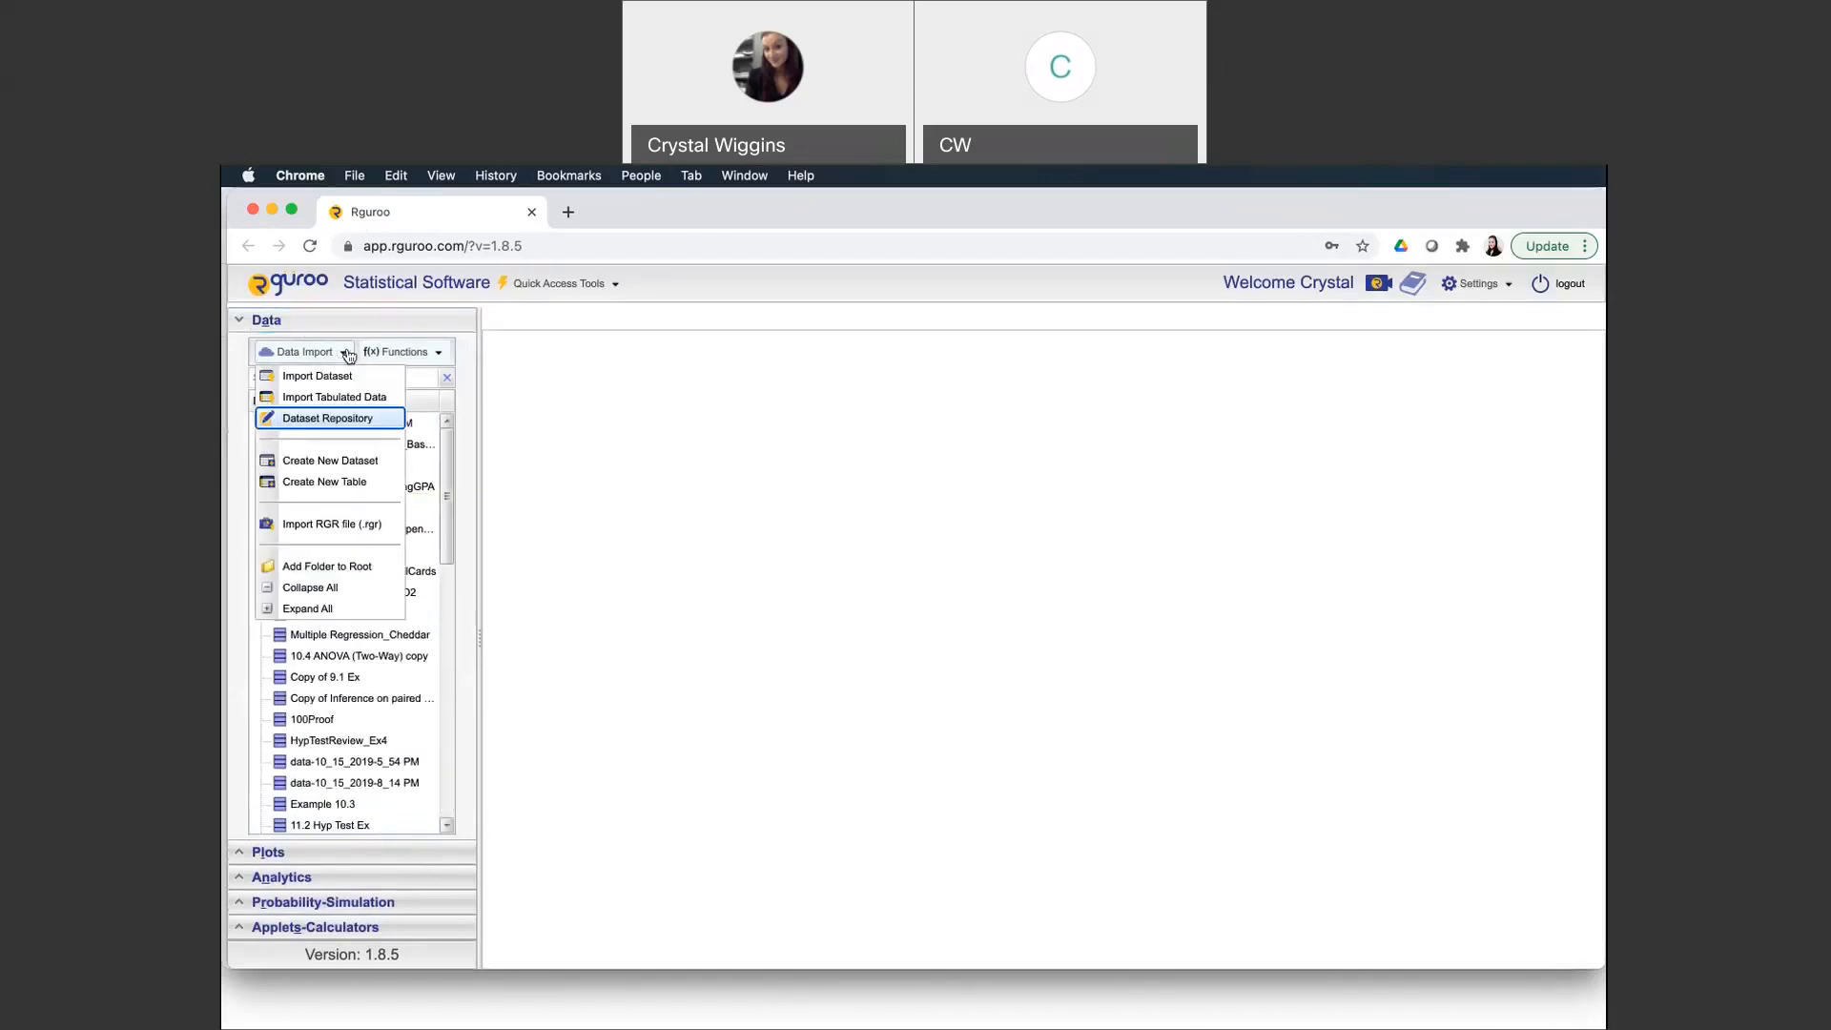
pyautogui.click(365, 465)
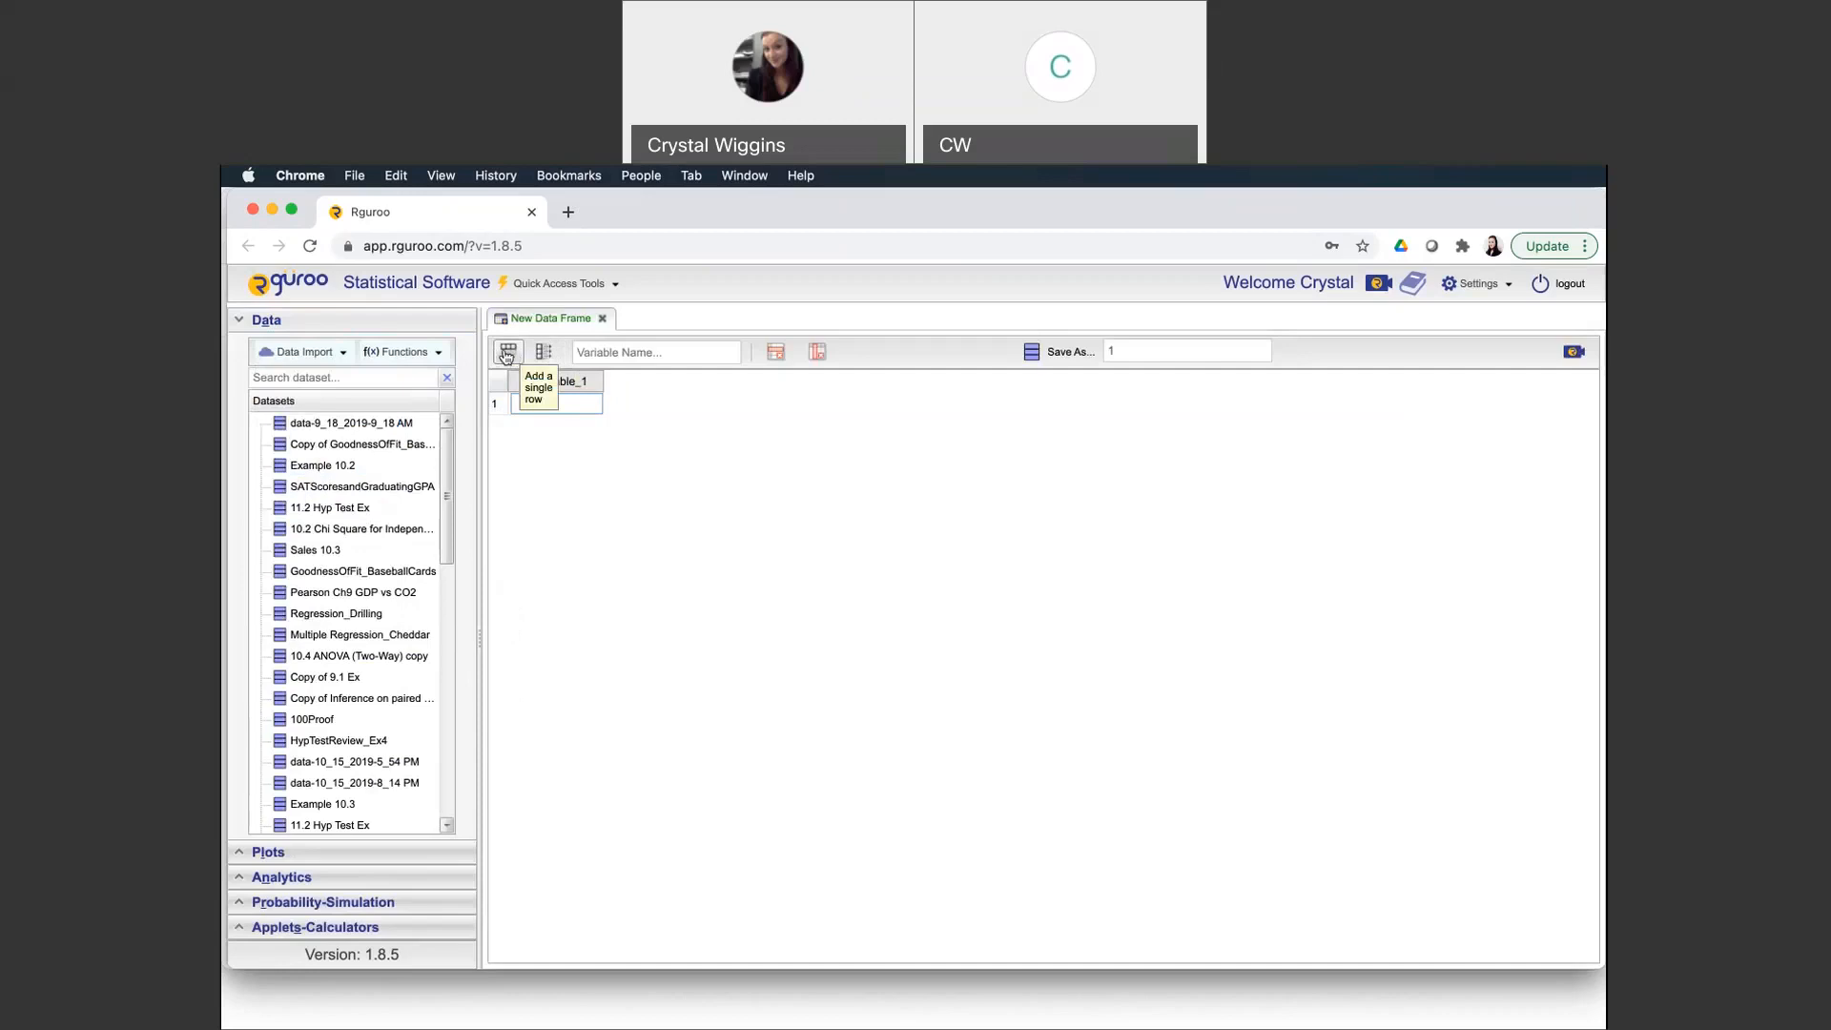
# Add nine rows to the new data frame so that it has ten rows
pyautogui.click(506, 353)
pyautogui.click(506, 353)
pyautogui.click(506, 353)
pyautogui.click(507, 353)
pyautogui.click(507, 353)
pyautogui.click(506, 353)
pyautogui.click(507, 353)
pyautogui.click(507, 353)
pyautogui.click(506, 353)
# Enter the values 20, 32, 14 and 23 in rows 1 to 4 of Variable_1
pyautogui.click(574, 406)
pyautogui.click(575, 405)
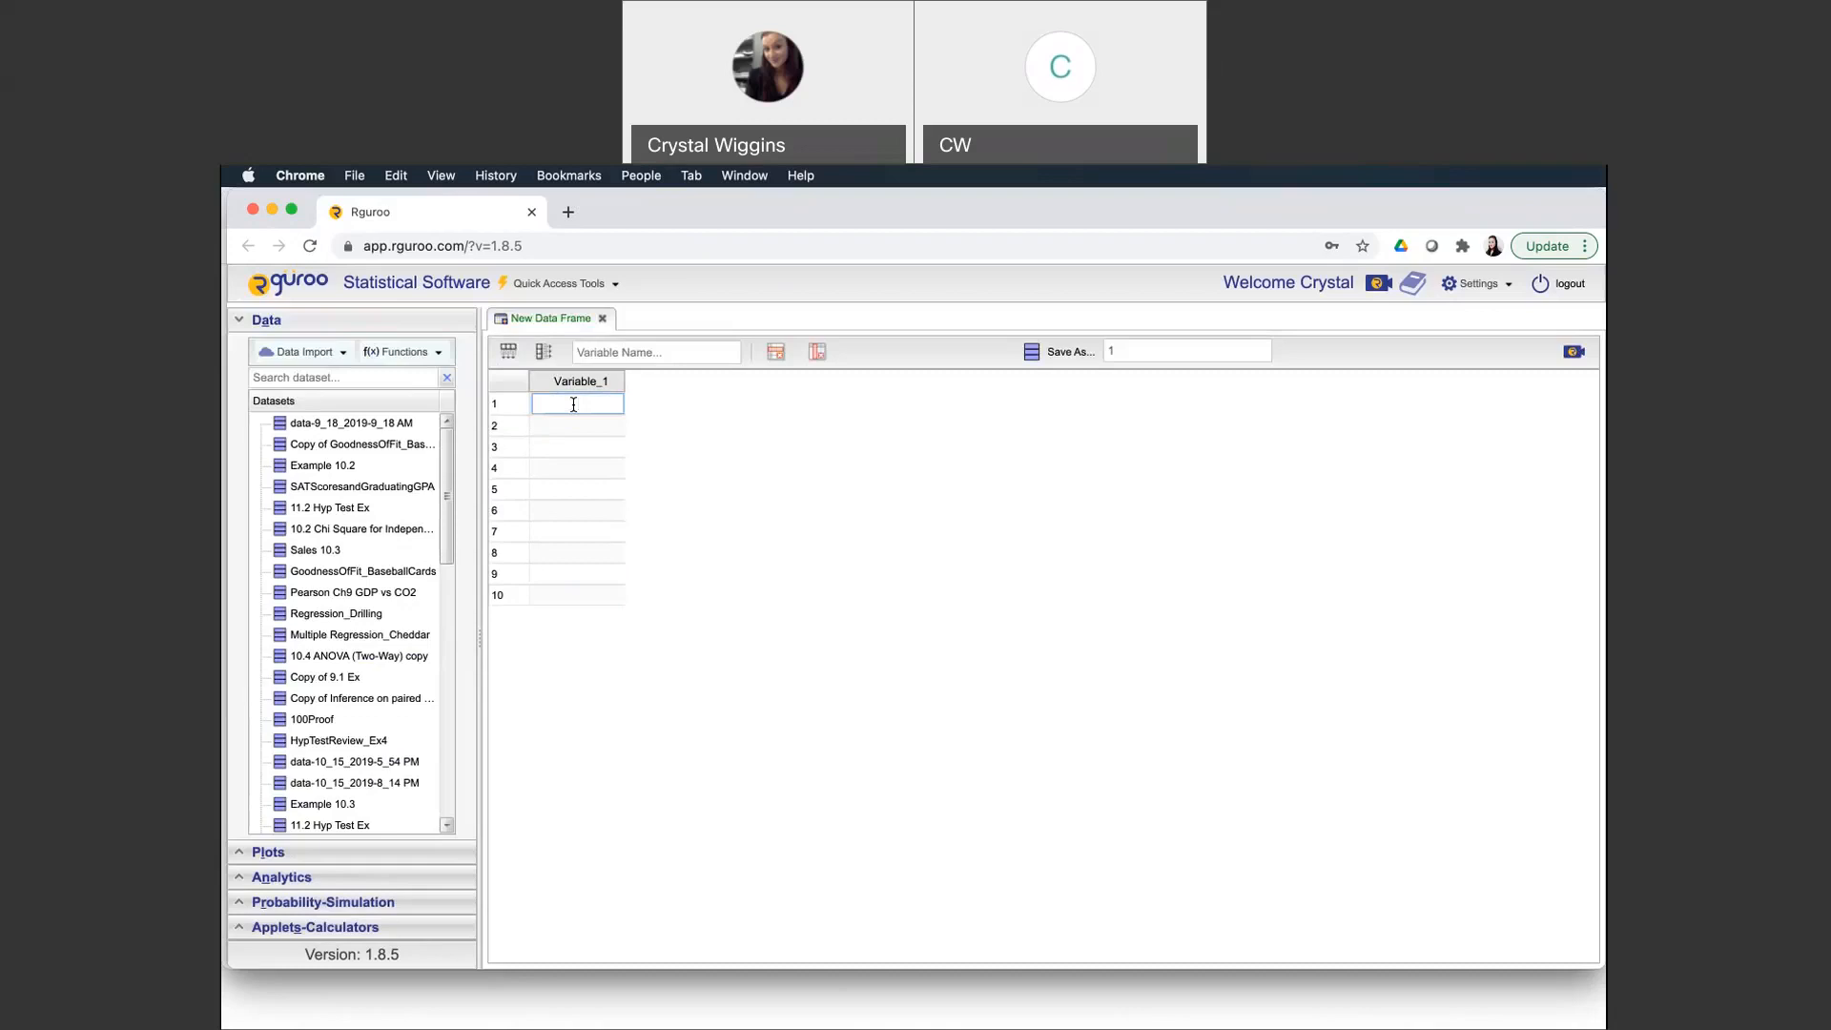
pyautogui.write('10')
pyautogui.press('Return')
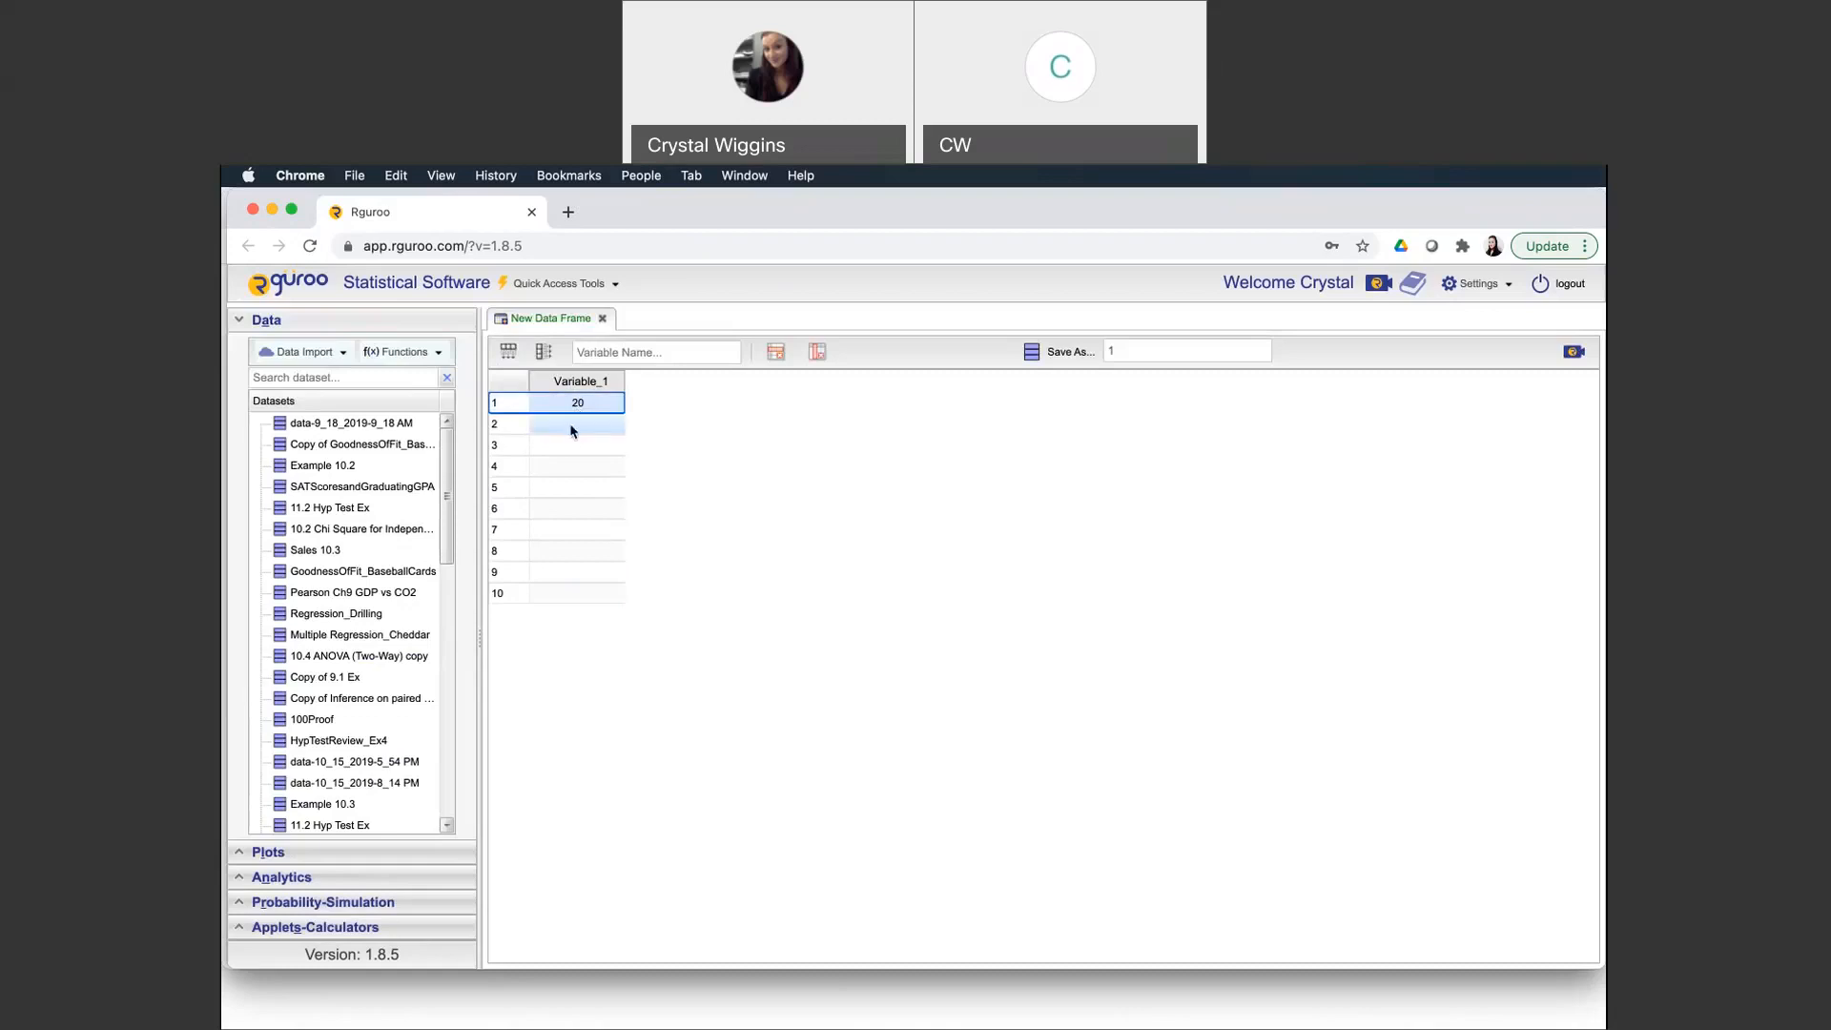
pyautogui.doubleClick(570, 427)
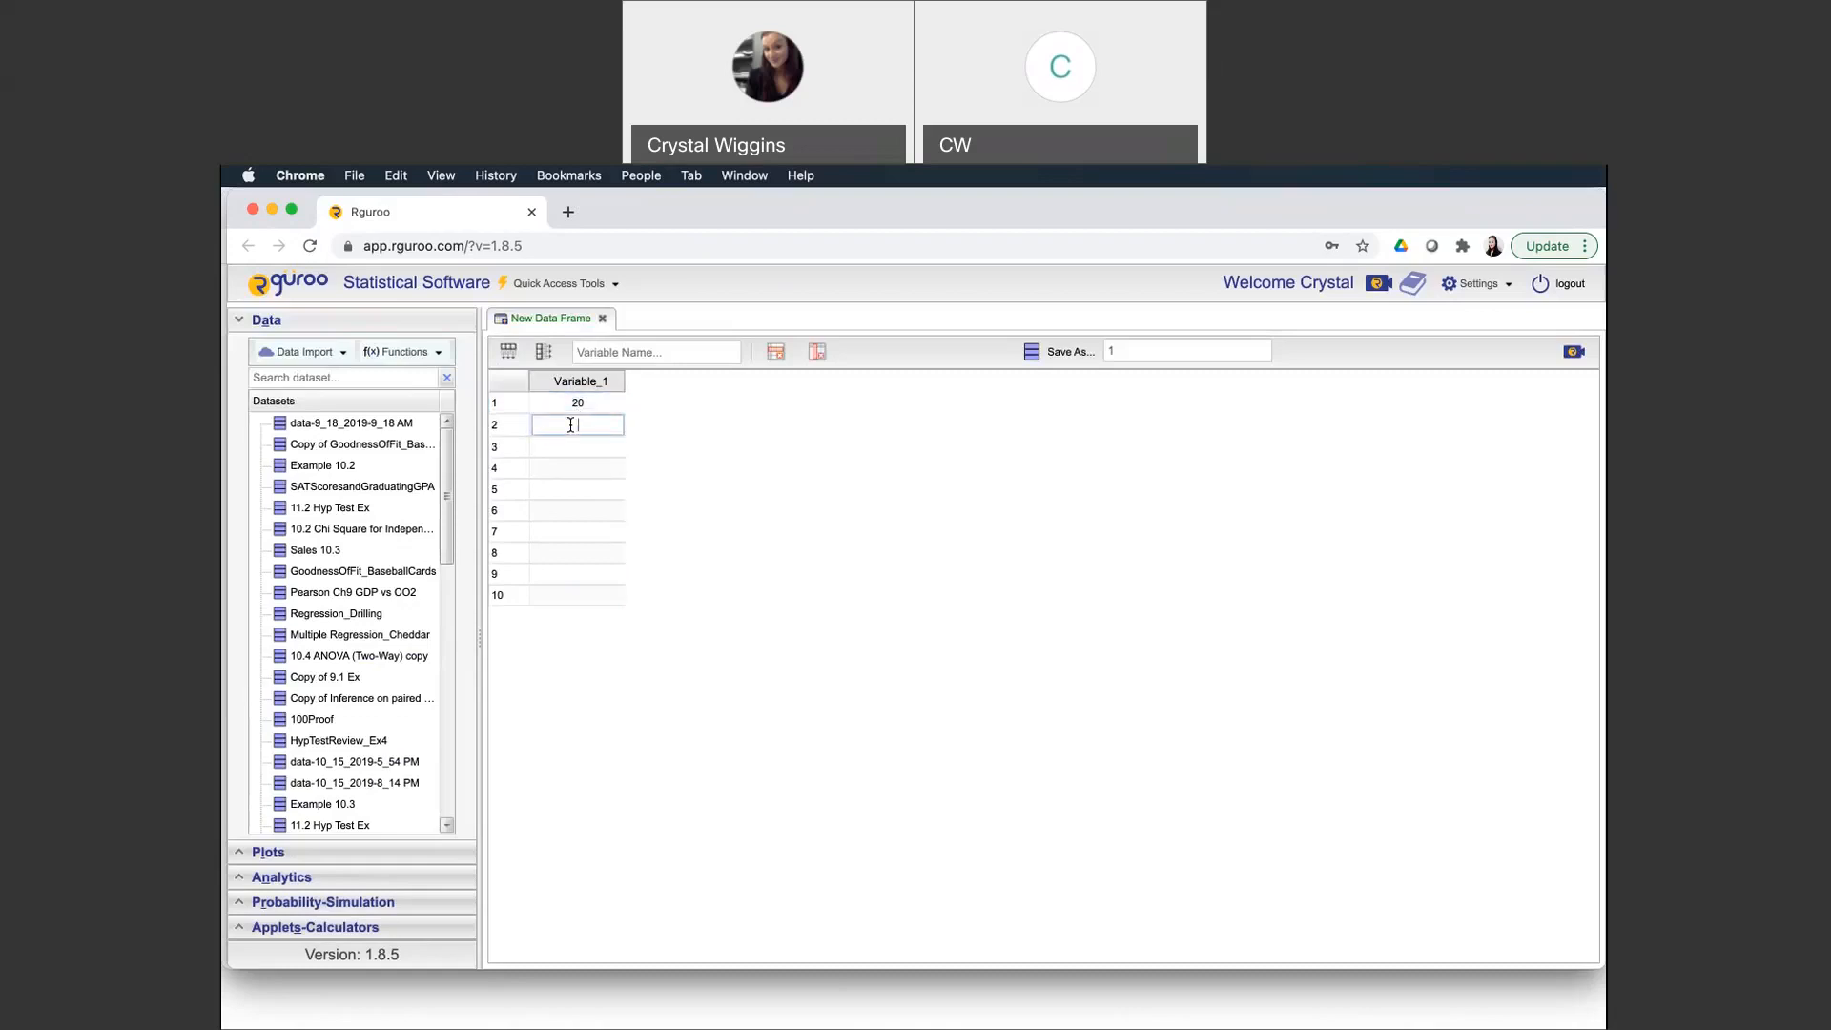
pyautogui.write('32')
pyautogui.press('Return')
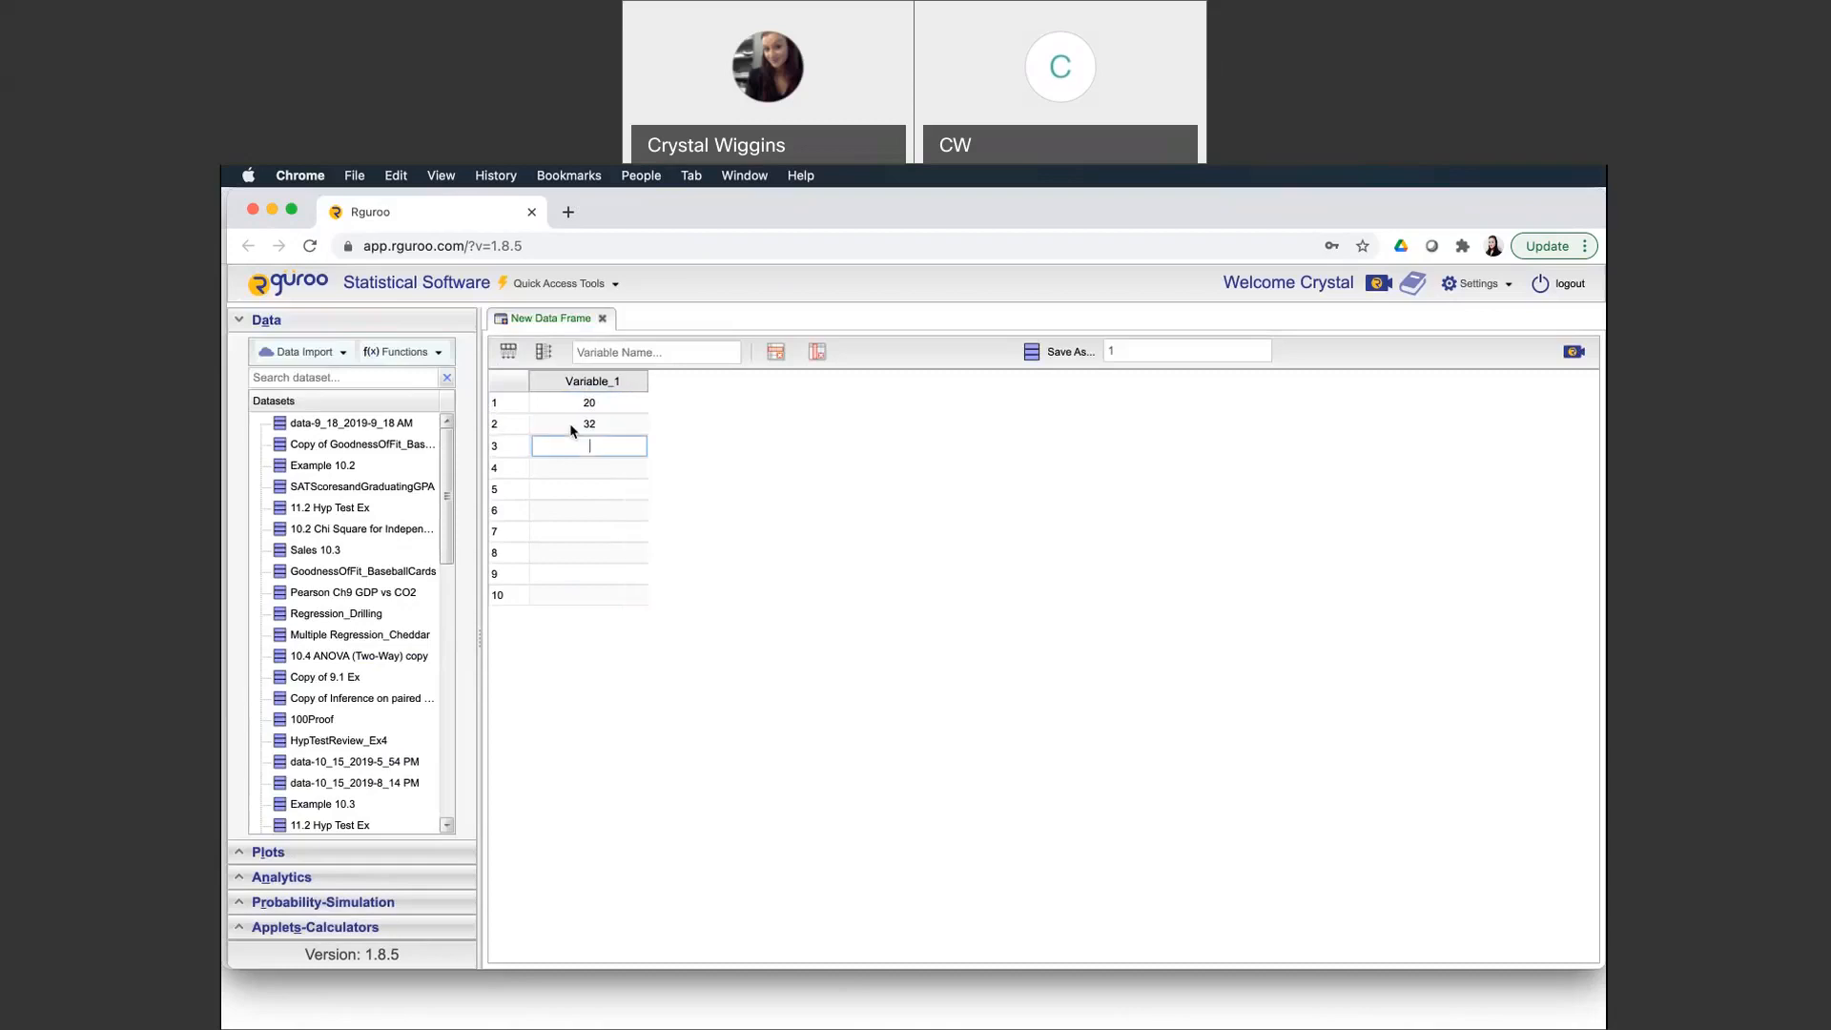
pyautogui.write('14')
pyautogui.press('Return')
pyautogui.write('23')
pyautogui.press('Return')
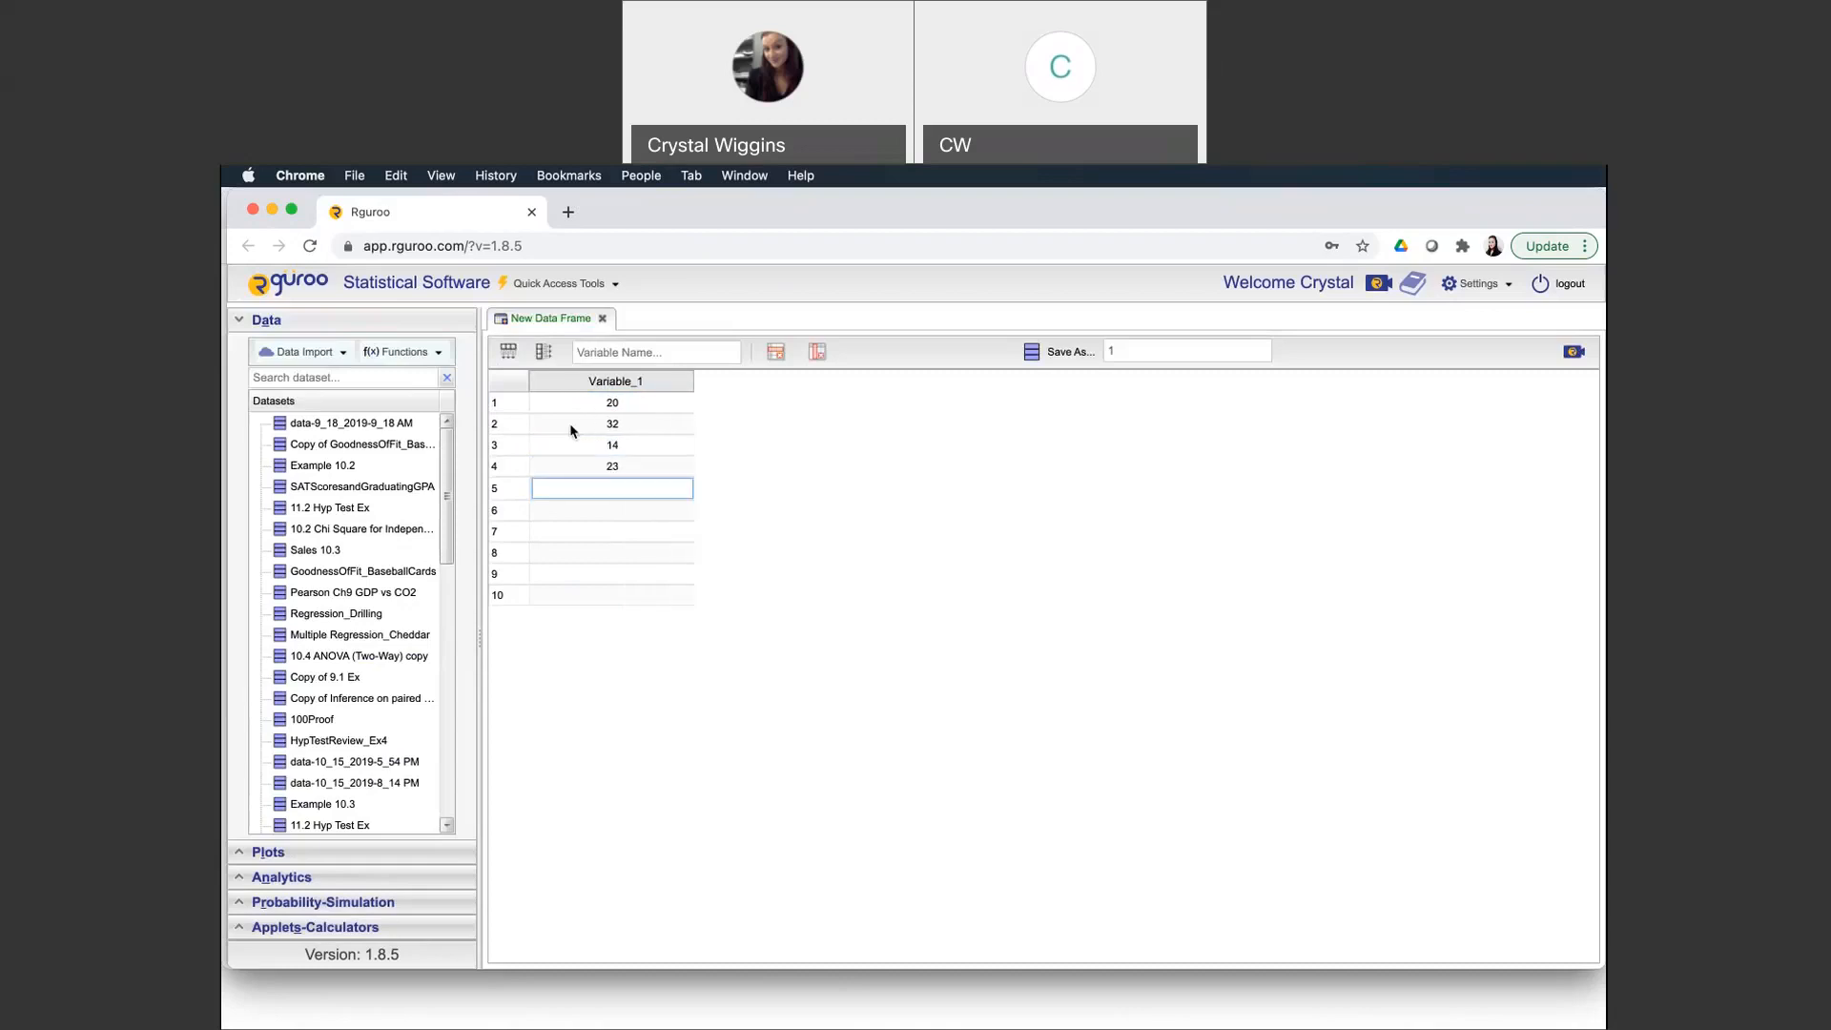
# Fill rows 5 to 10 of Variable_1 with the values 27, 23, 29, 24, 23 and 19
pyautogui.write('27')
pyautogui.press('Return')
pyautogui.write('23')
pyautogui.press('Return')
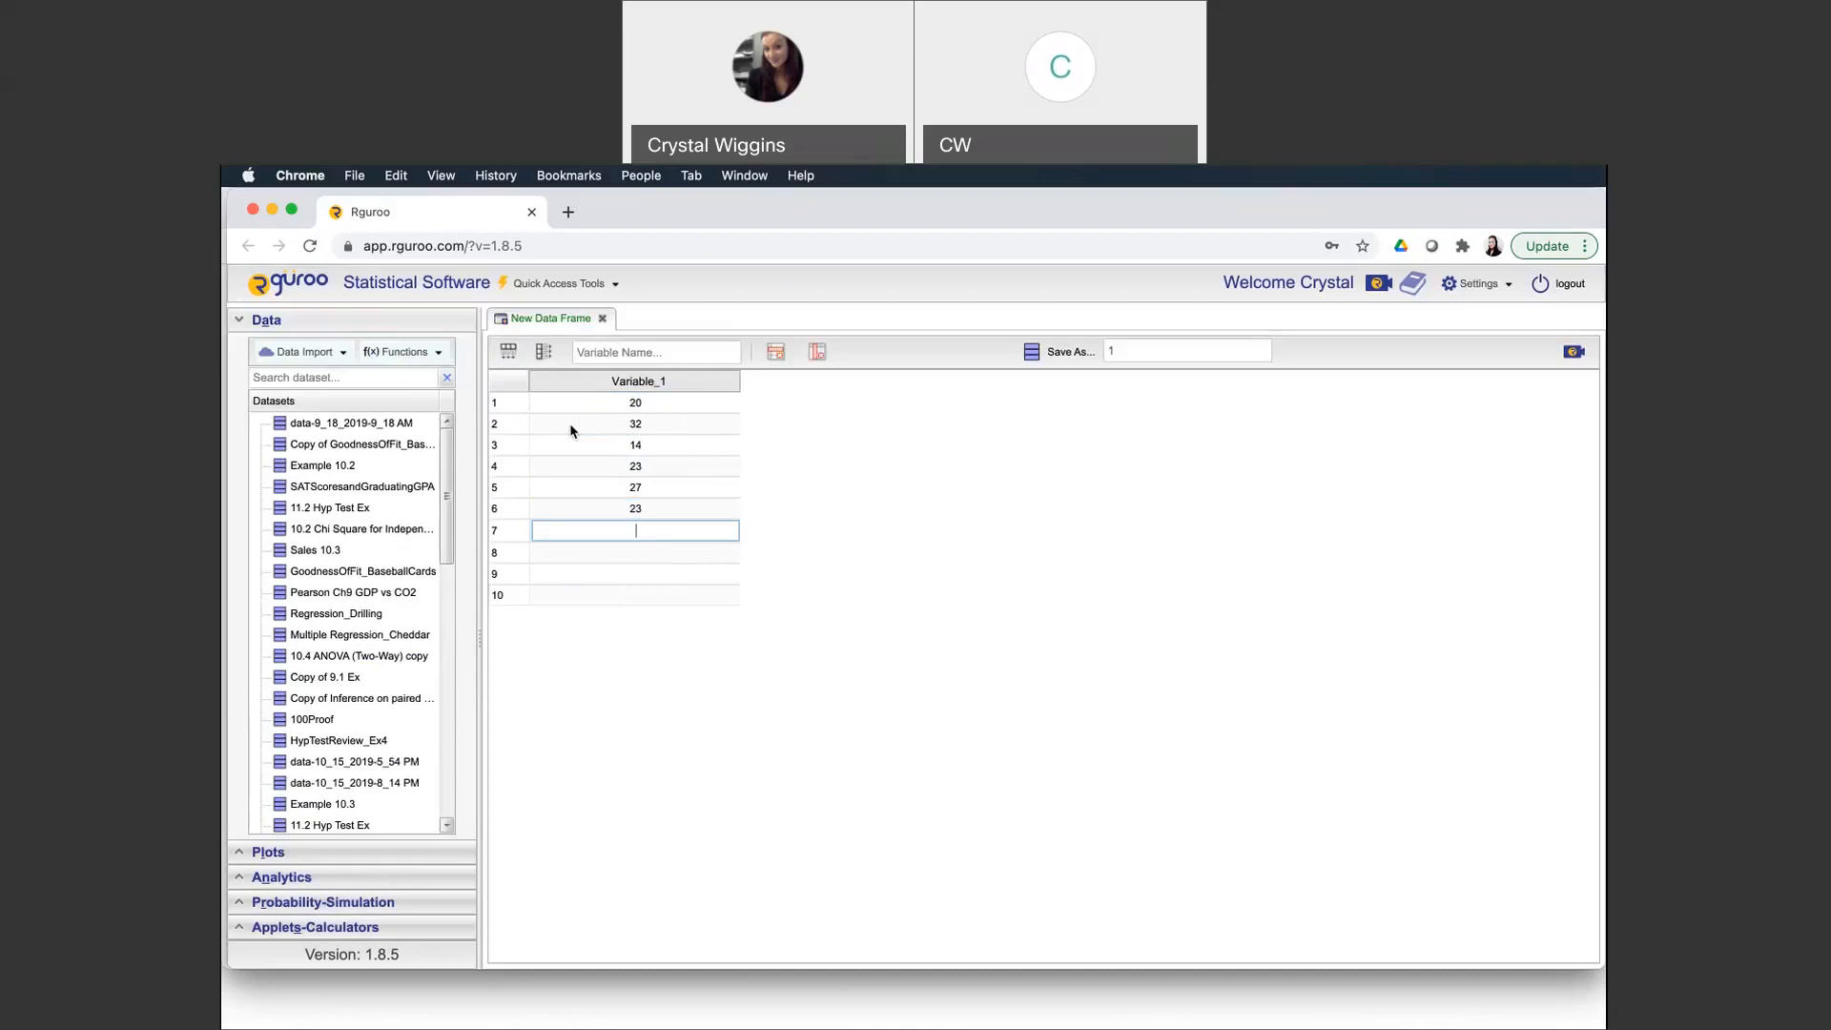
pyautogui.write('29')
pyautogui.press('Return')
pyautogui.write('24')
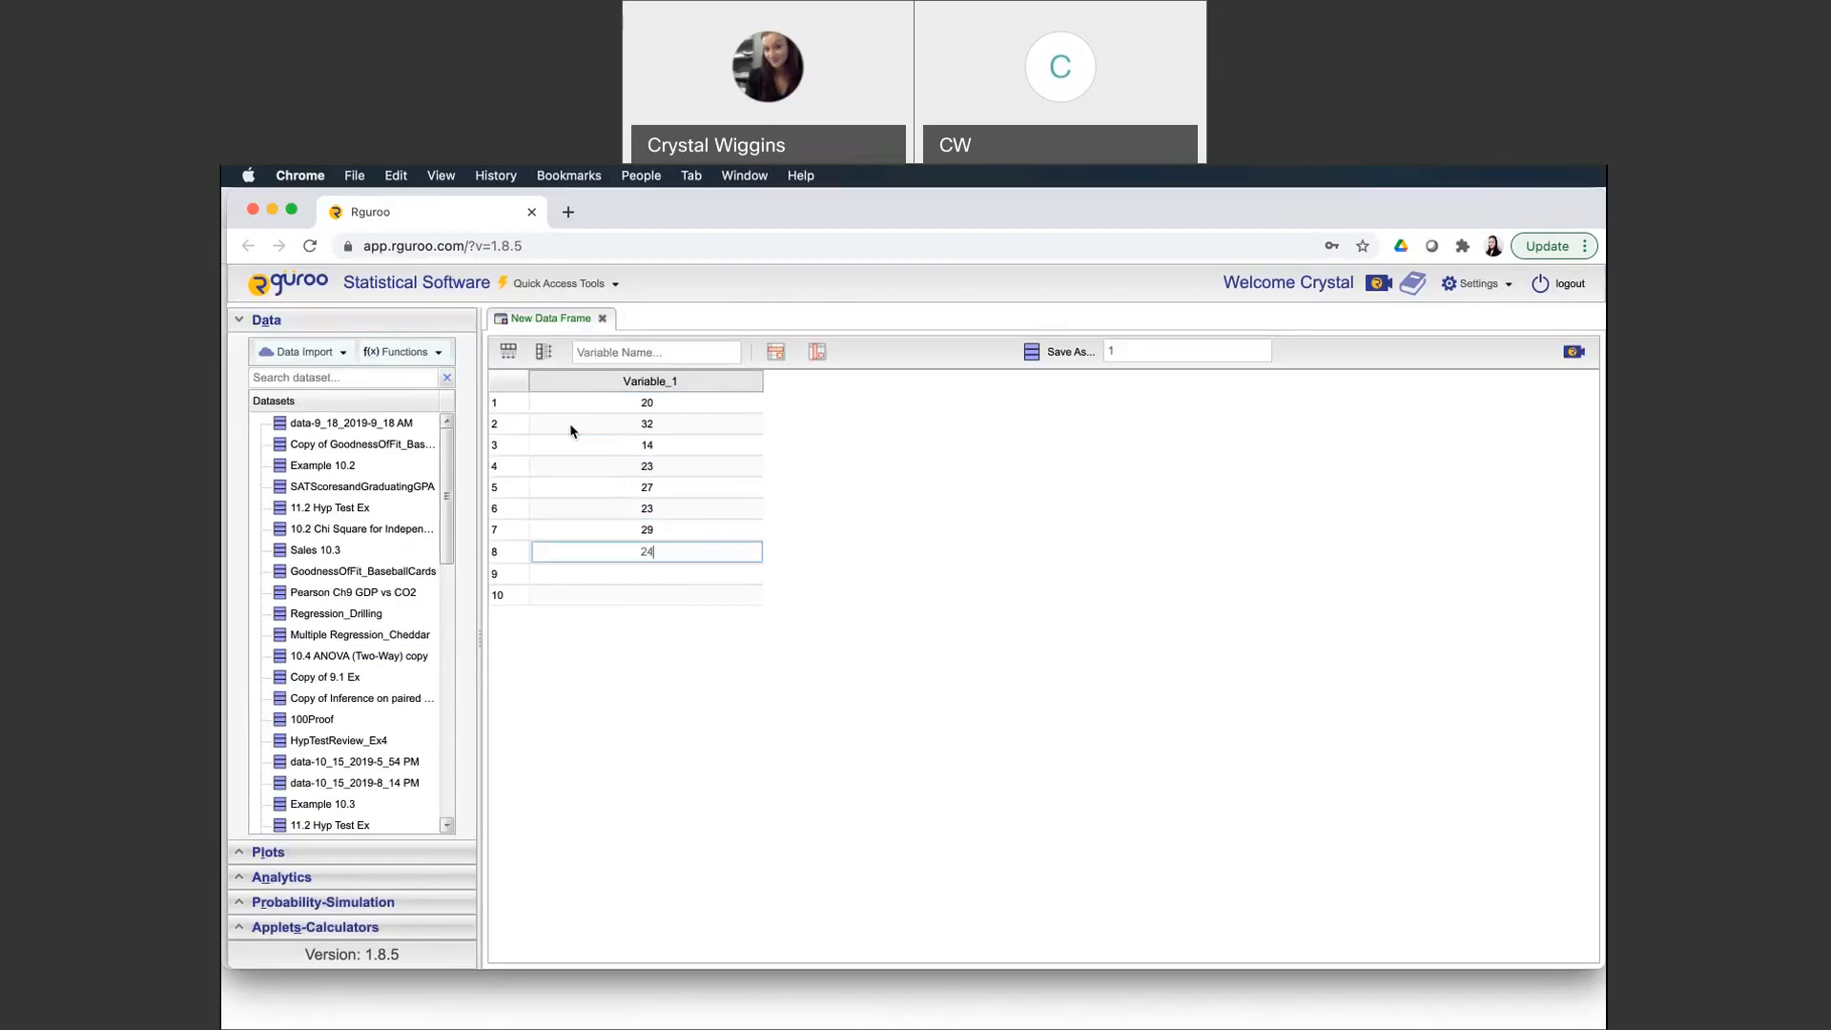
pyautogui.press('Return')
pyautogui.write('23')
pyautogui.press('Return')
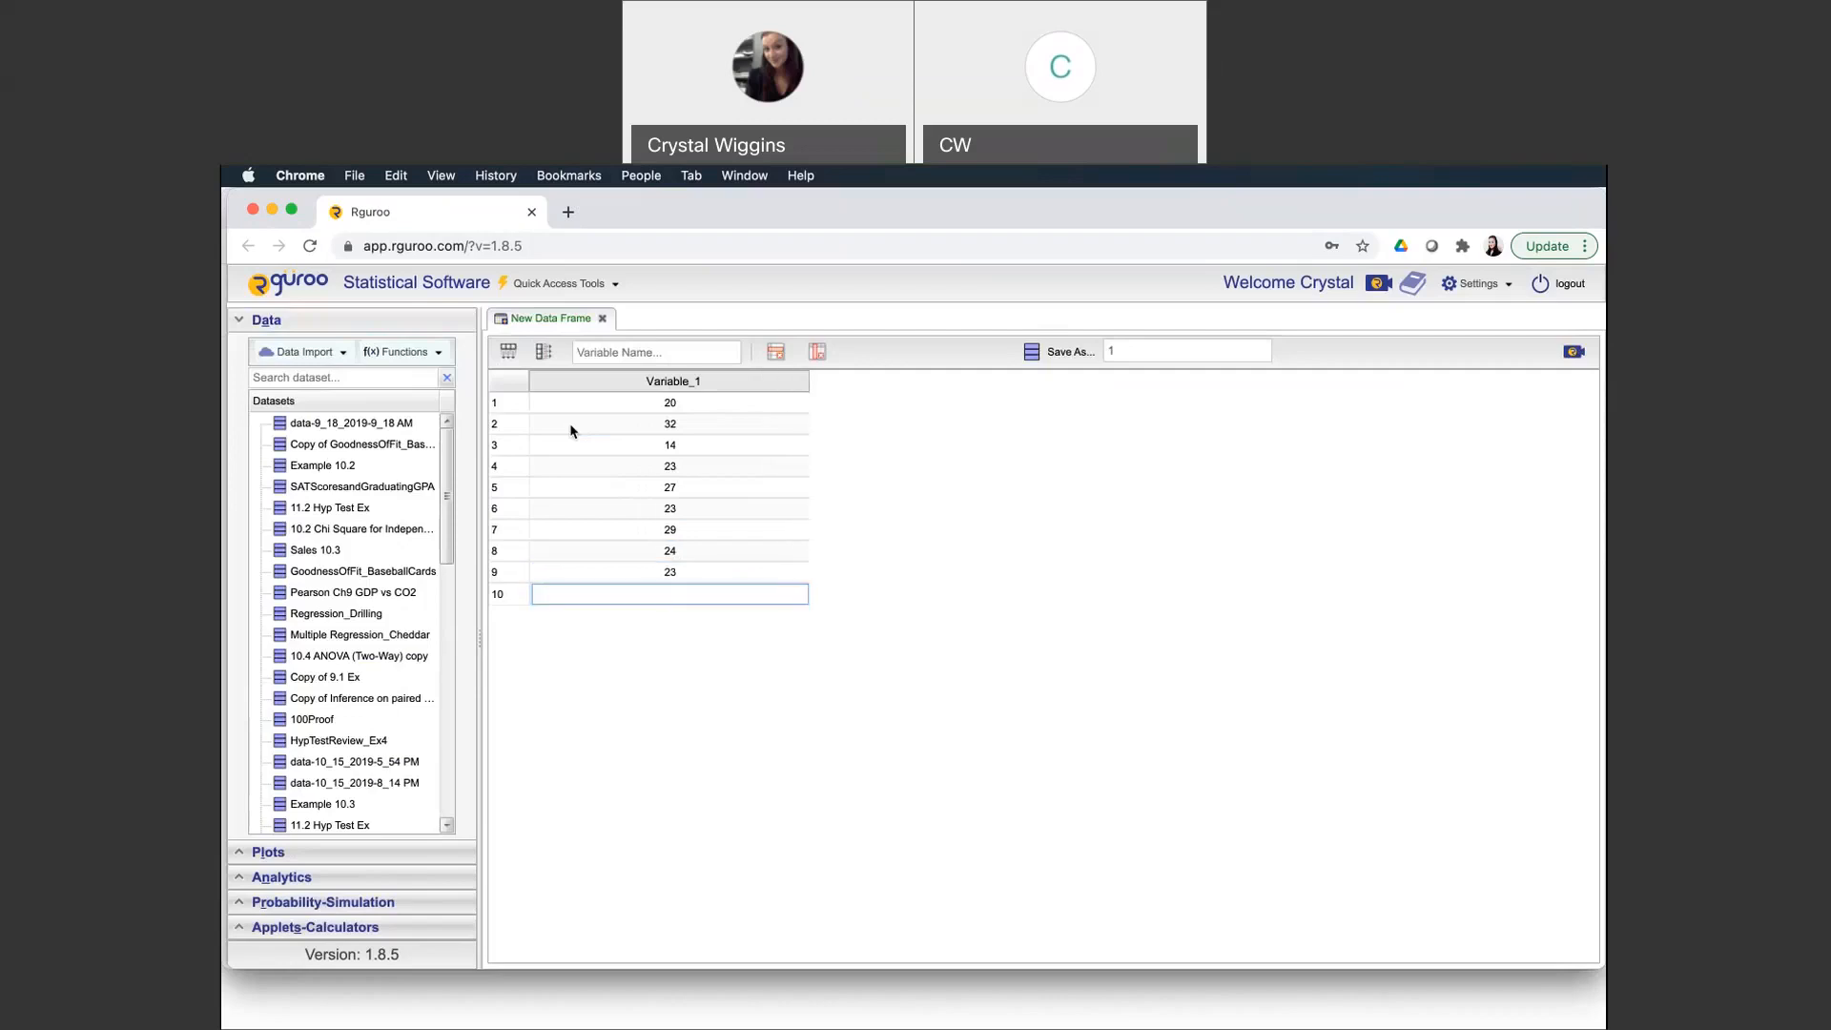
pyautogui.write('19')
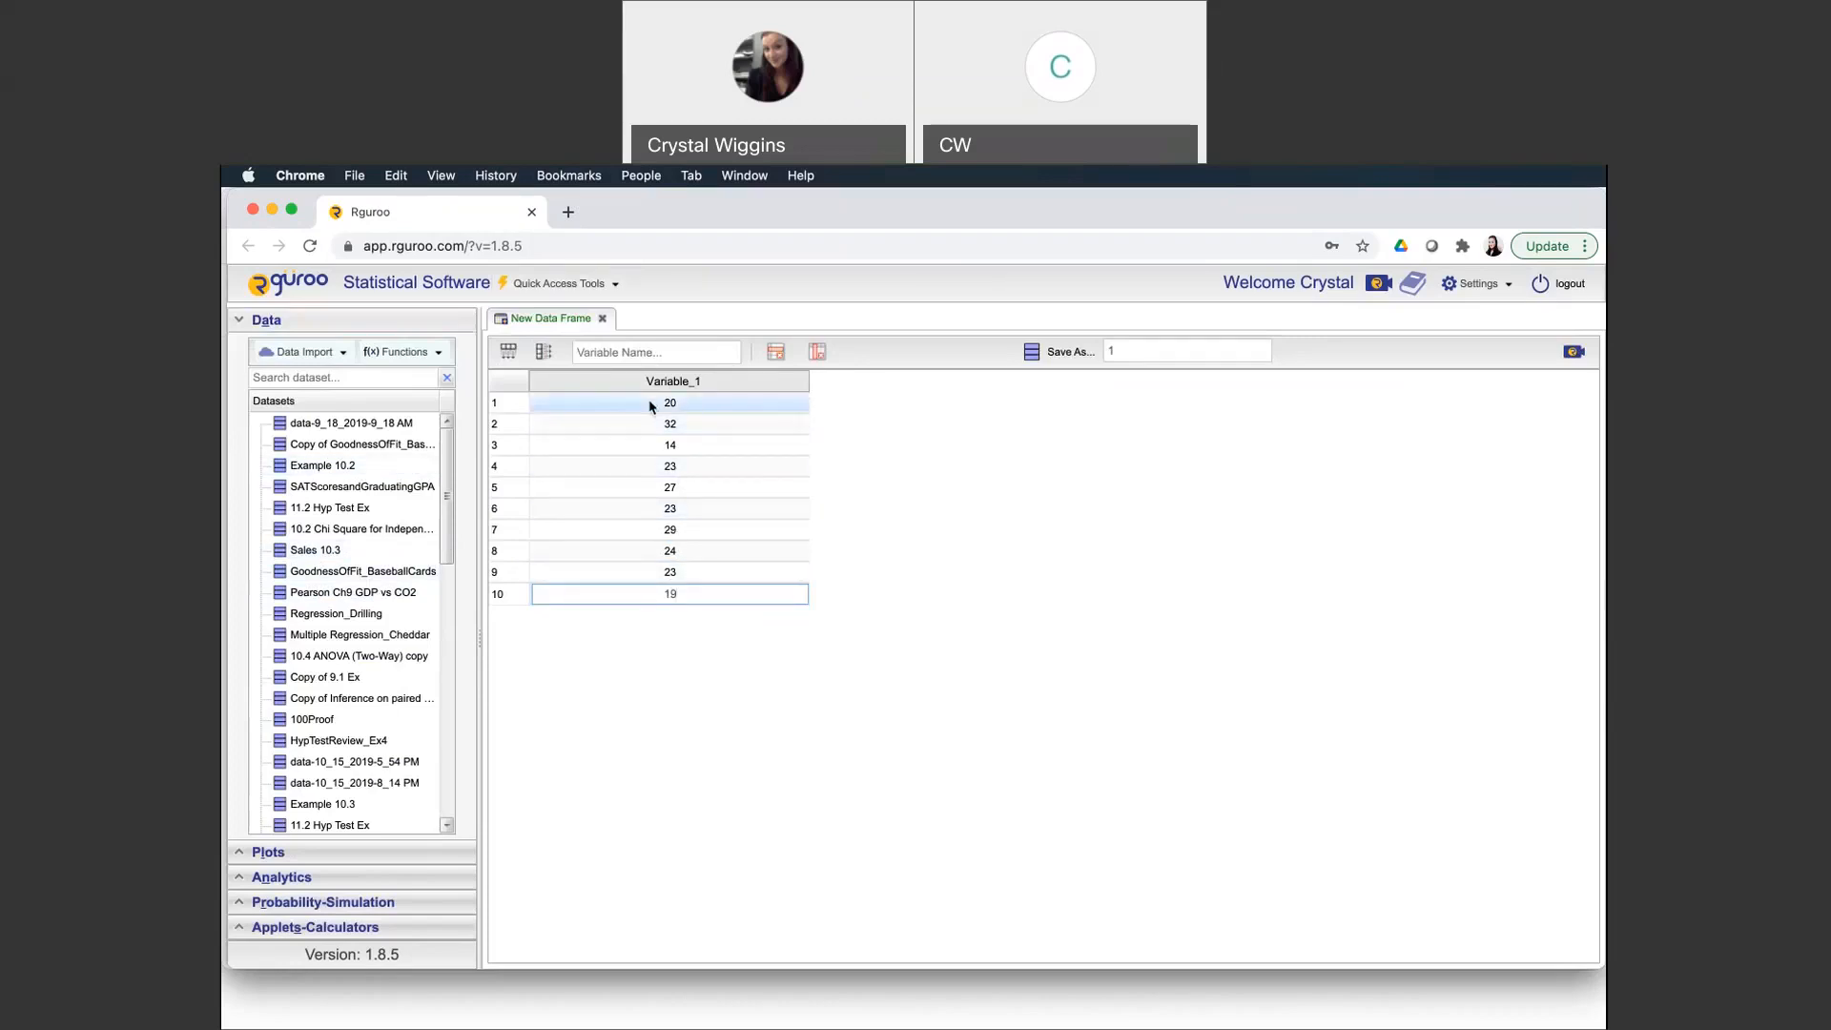
# Rename the variable Variable_1 as Age
pyautogui.click(634, 354)
pyautogui.click(634, 354)
pyautogui.write('Age')
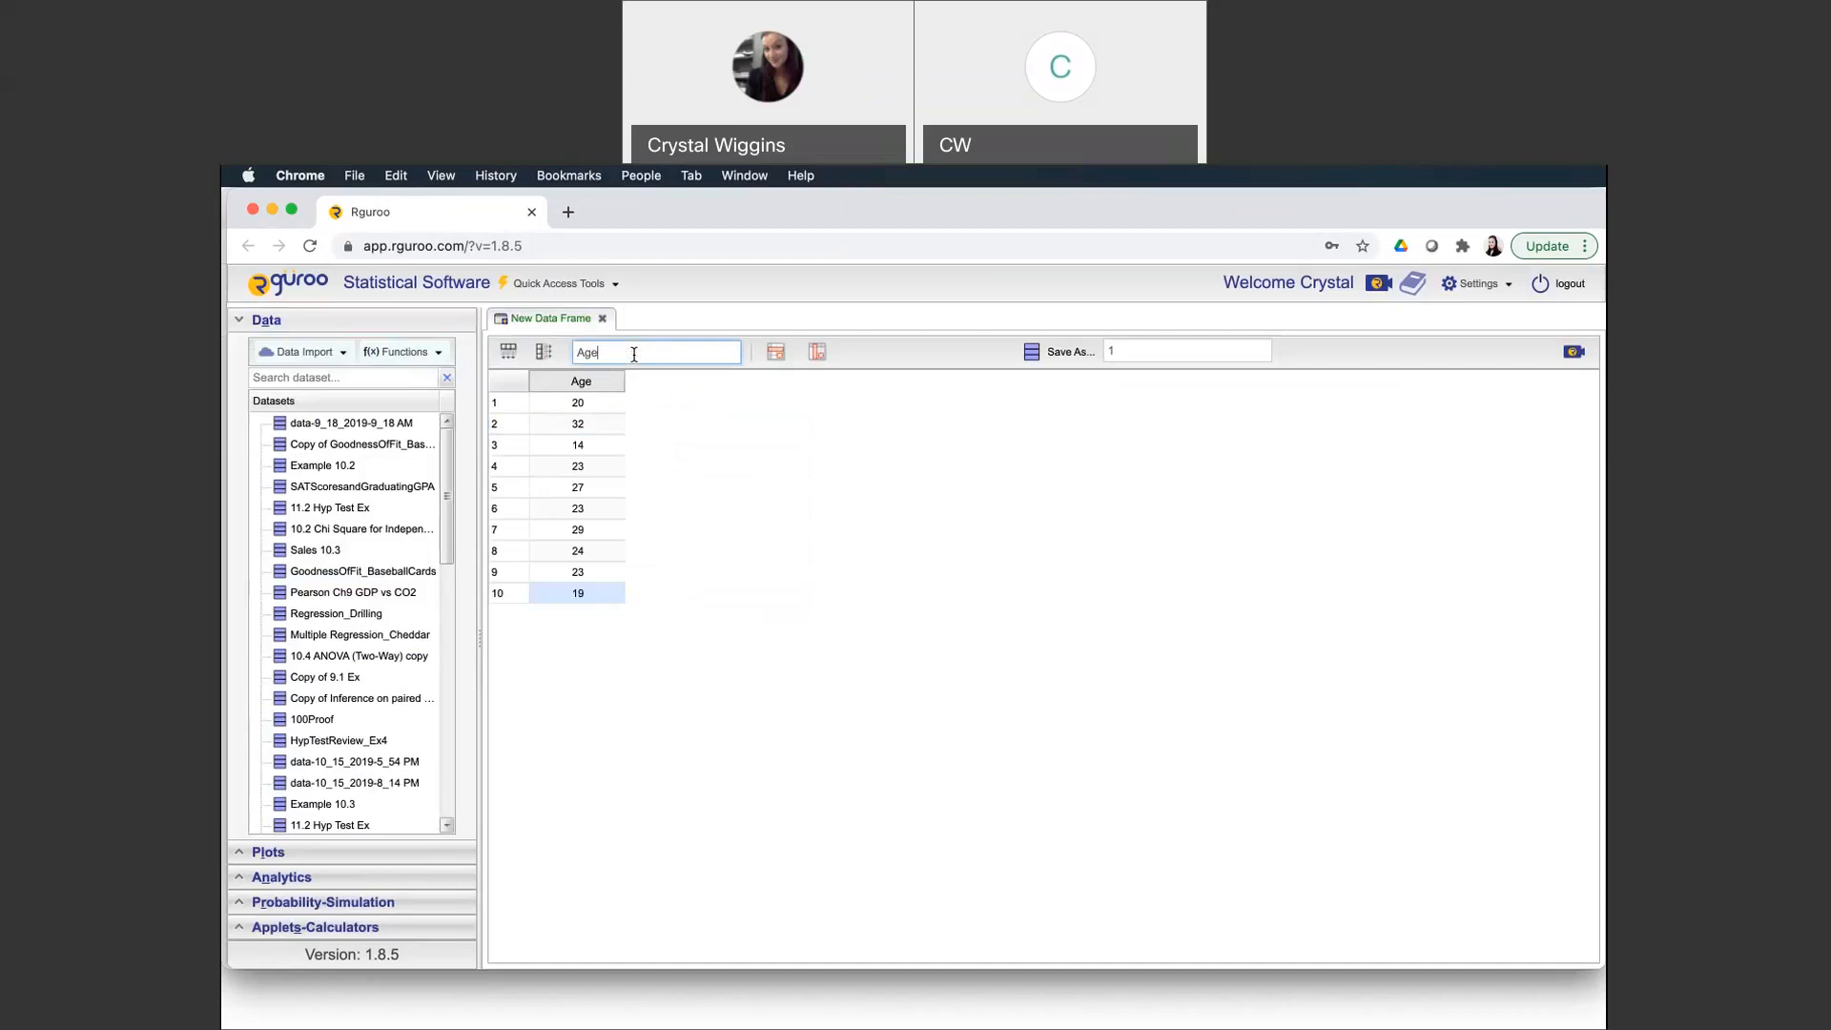
# Name the new dataset 8.5 Example 1 and try to save it
pyautogui.click(1130, 349)
pyautogui.press('BackSpace')
pyautogui.write('B.5')
pyautogui.write(' Example 1')
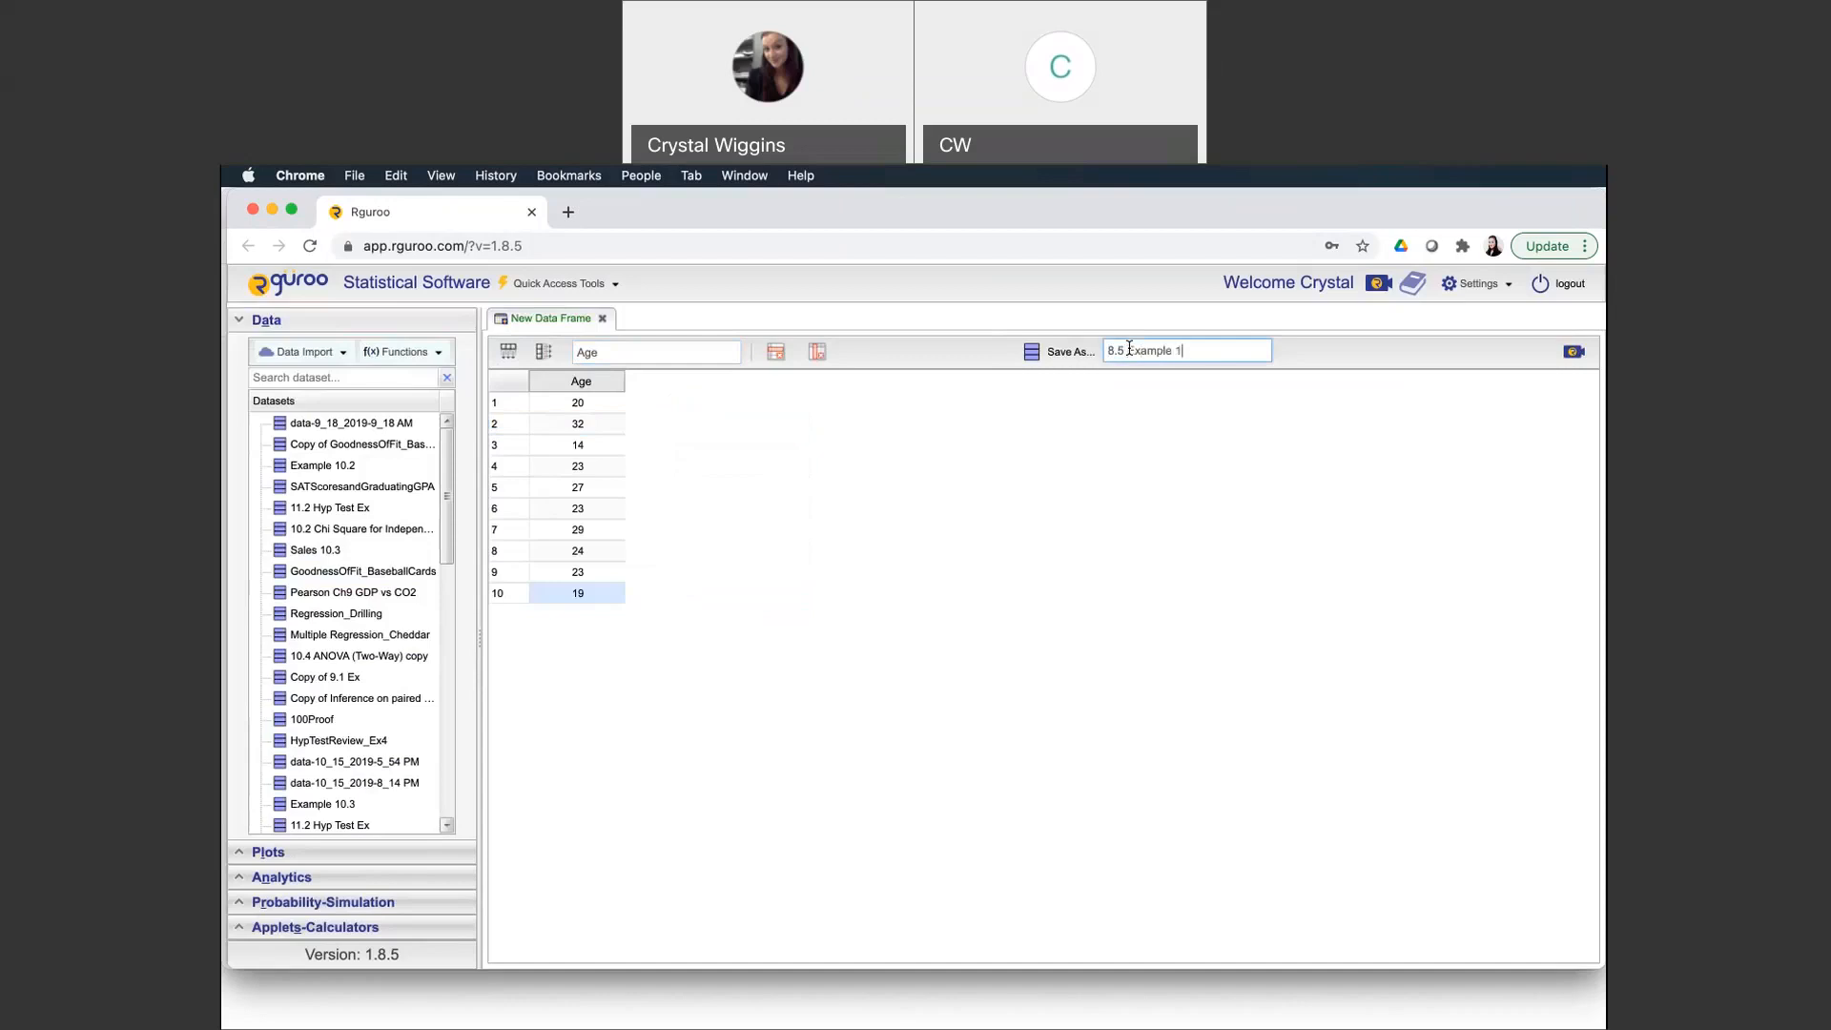
pyautogui.click(1049, 355)
# Close the new data frame and open the stored dataset 8.5 Example 1
pyautogui.scroll(-10, 336, 667)
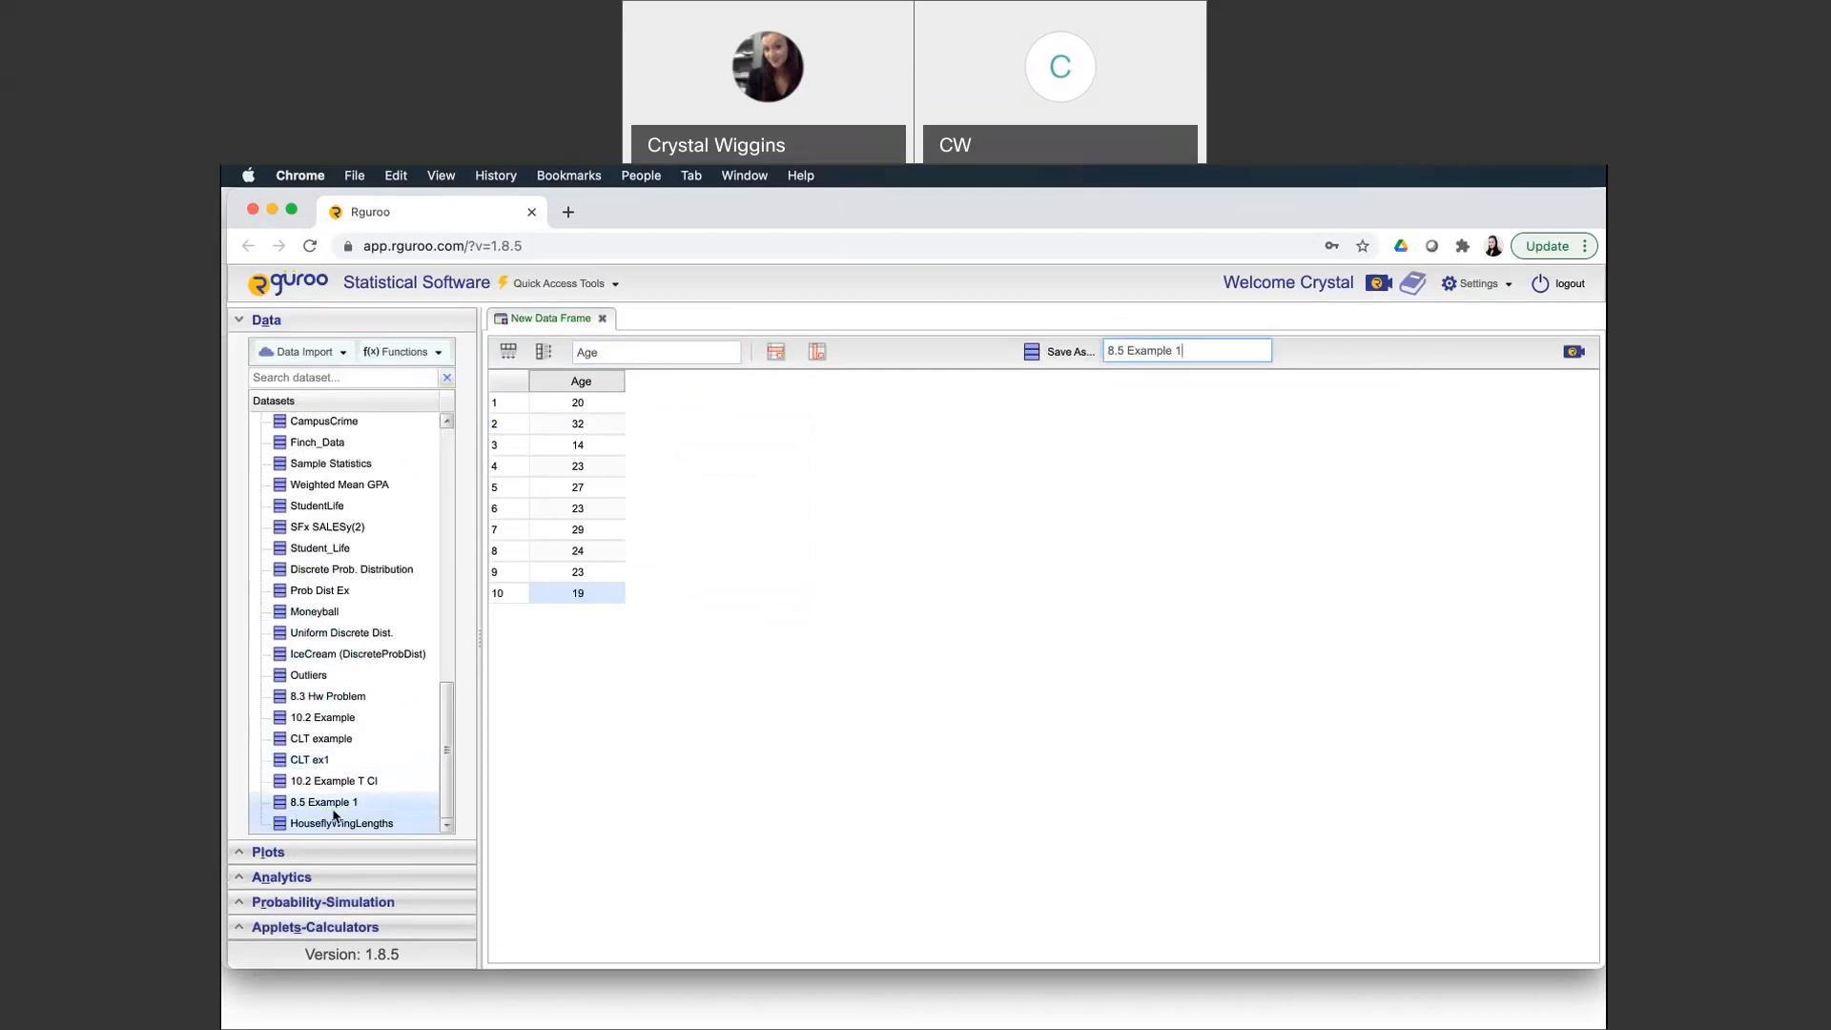
pyautogui.moveTo(315, 810)
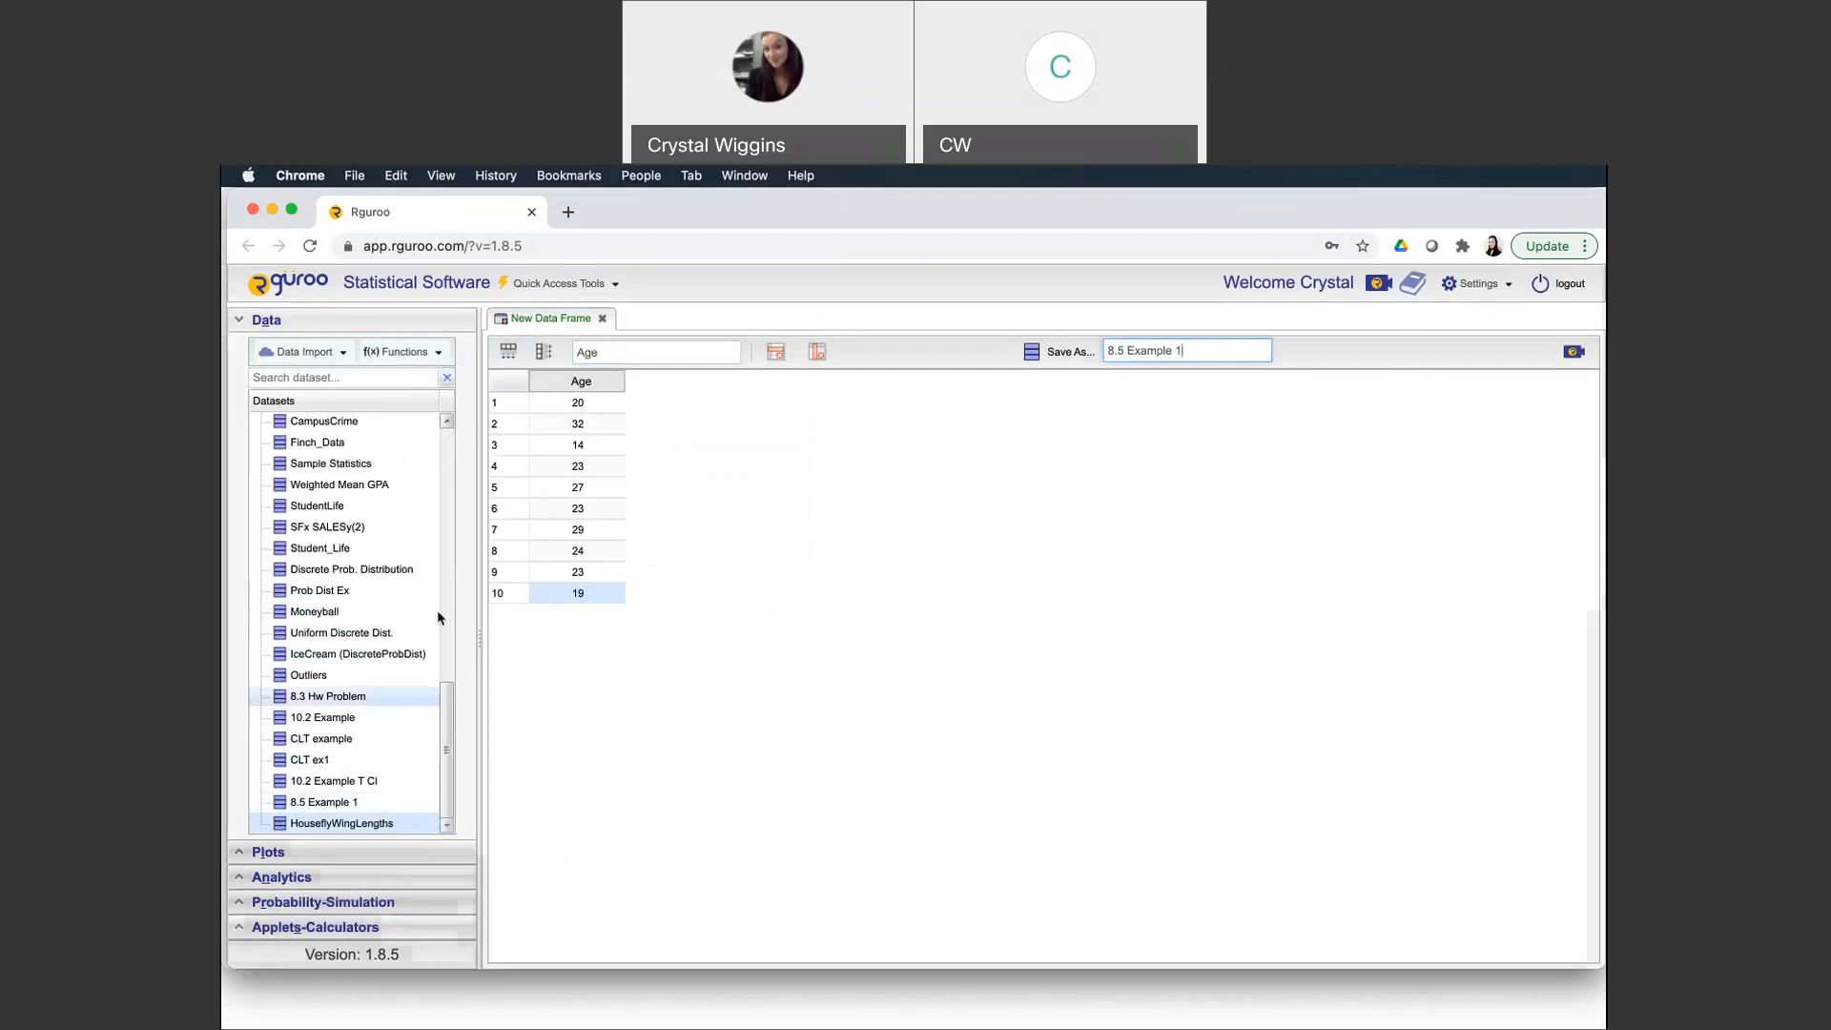
pyautogui.click(602, 317)
pyautogui.click(868, 680)
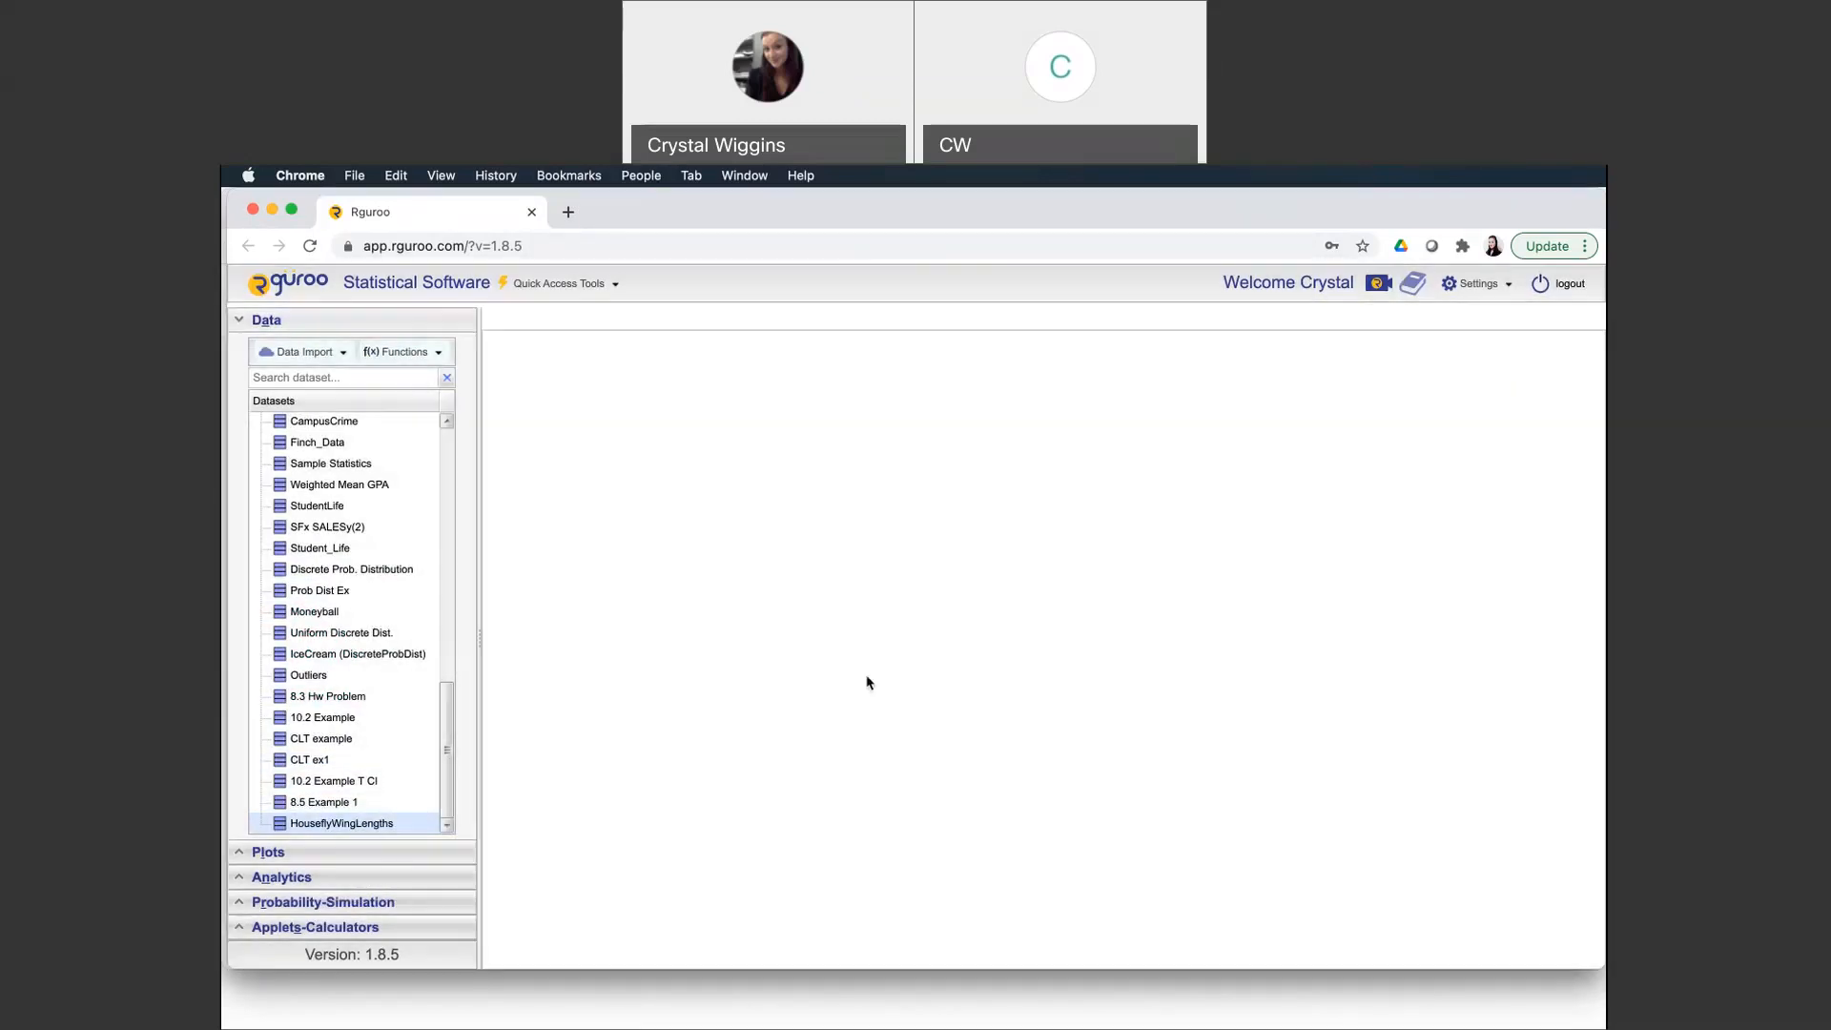
pyautogui.click(342, 809)
pyautogui.doubleClick(342, 809)
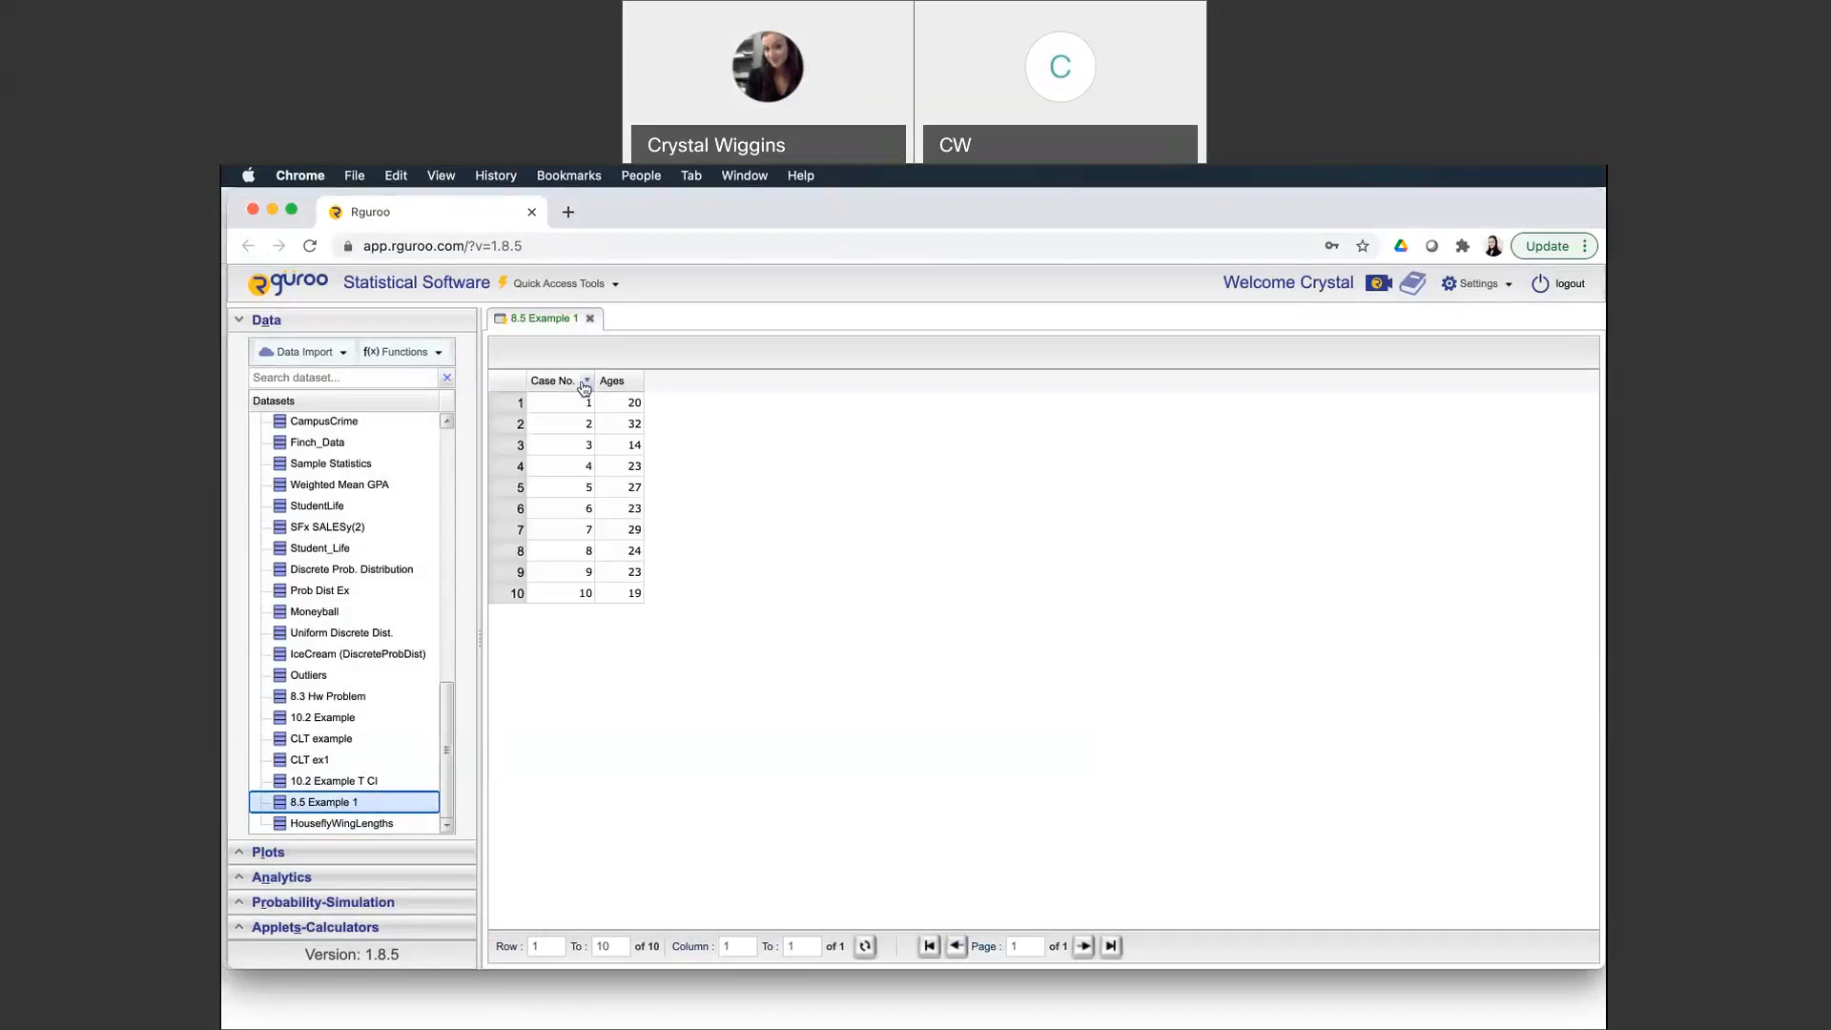
pyautogui.click(634, 403)
# Start a One Population Mean Inference analysis
pyautogui.click(234, 323)
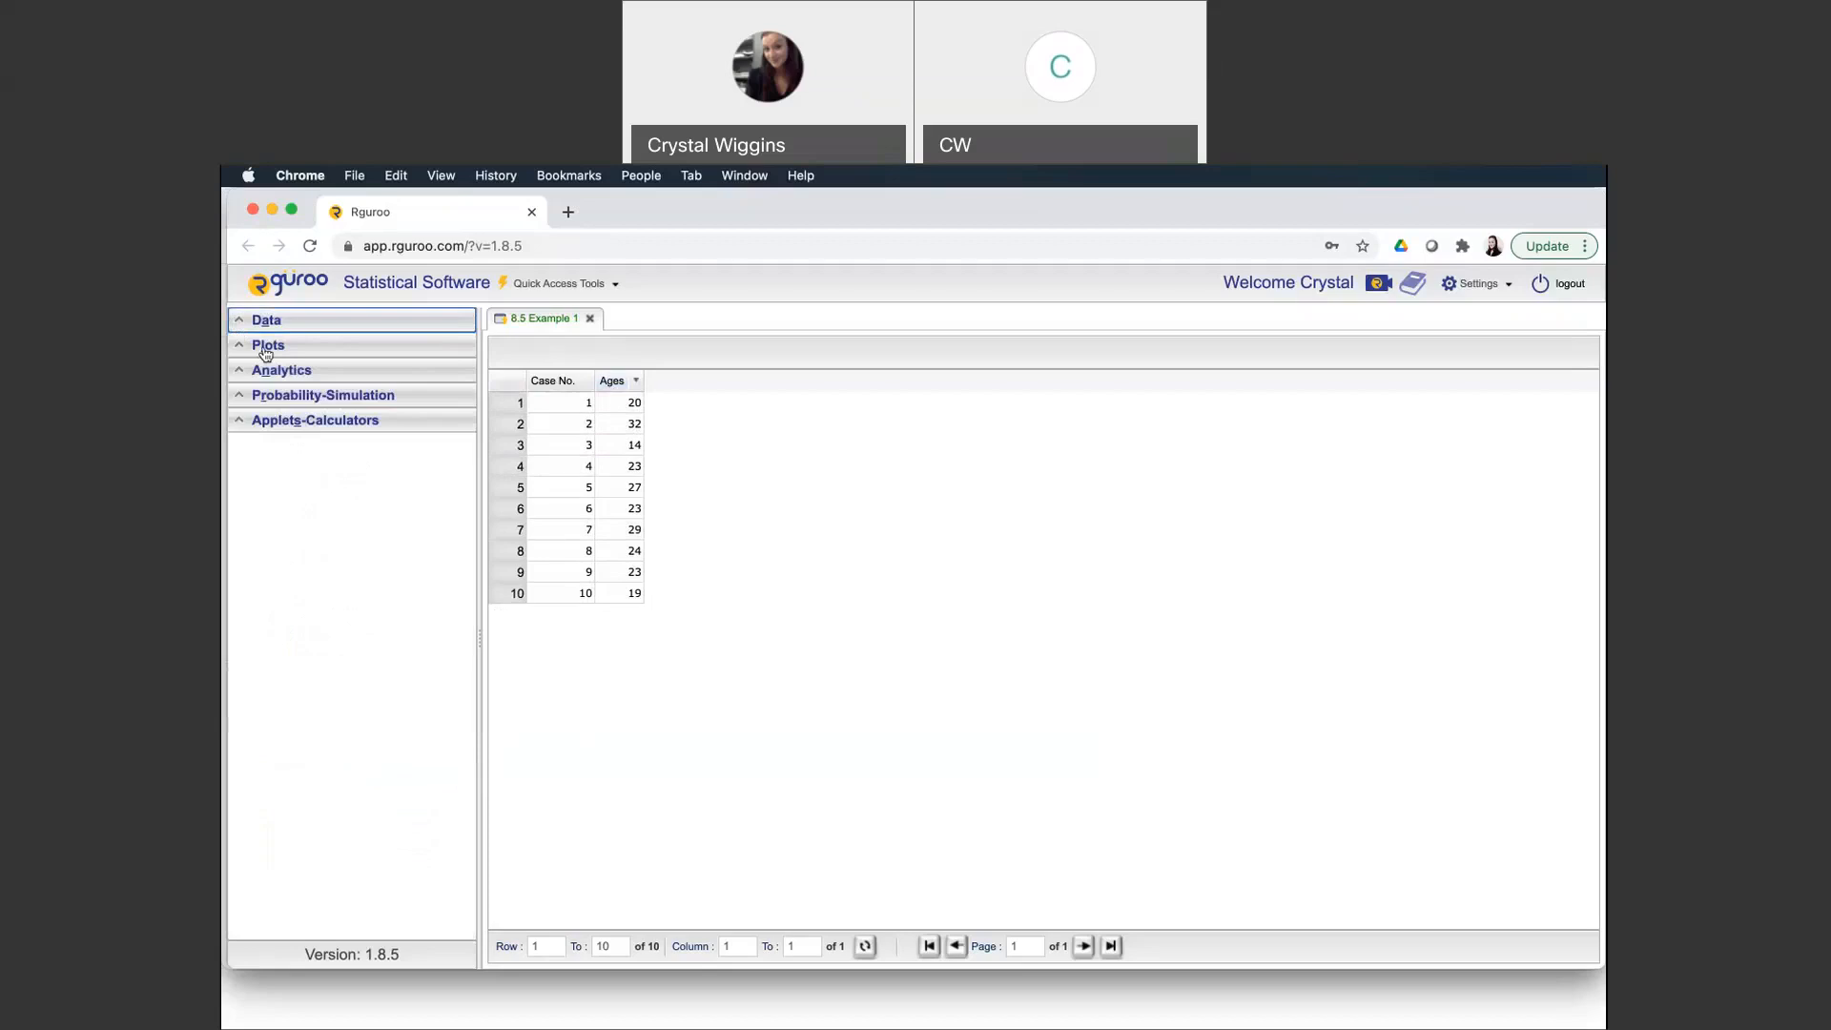
pyautogui.click(241, 372)
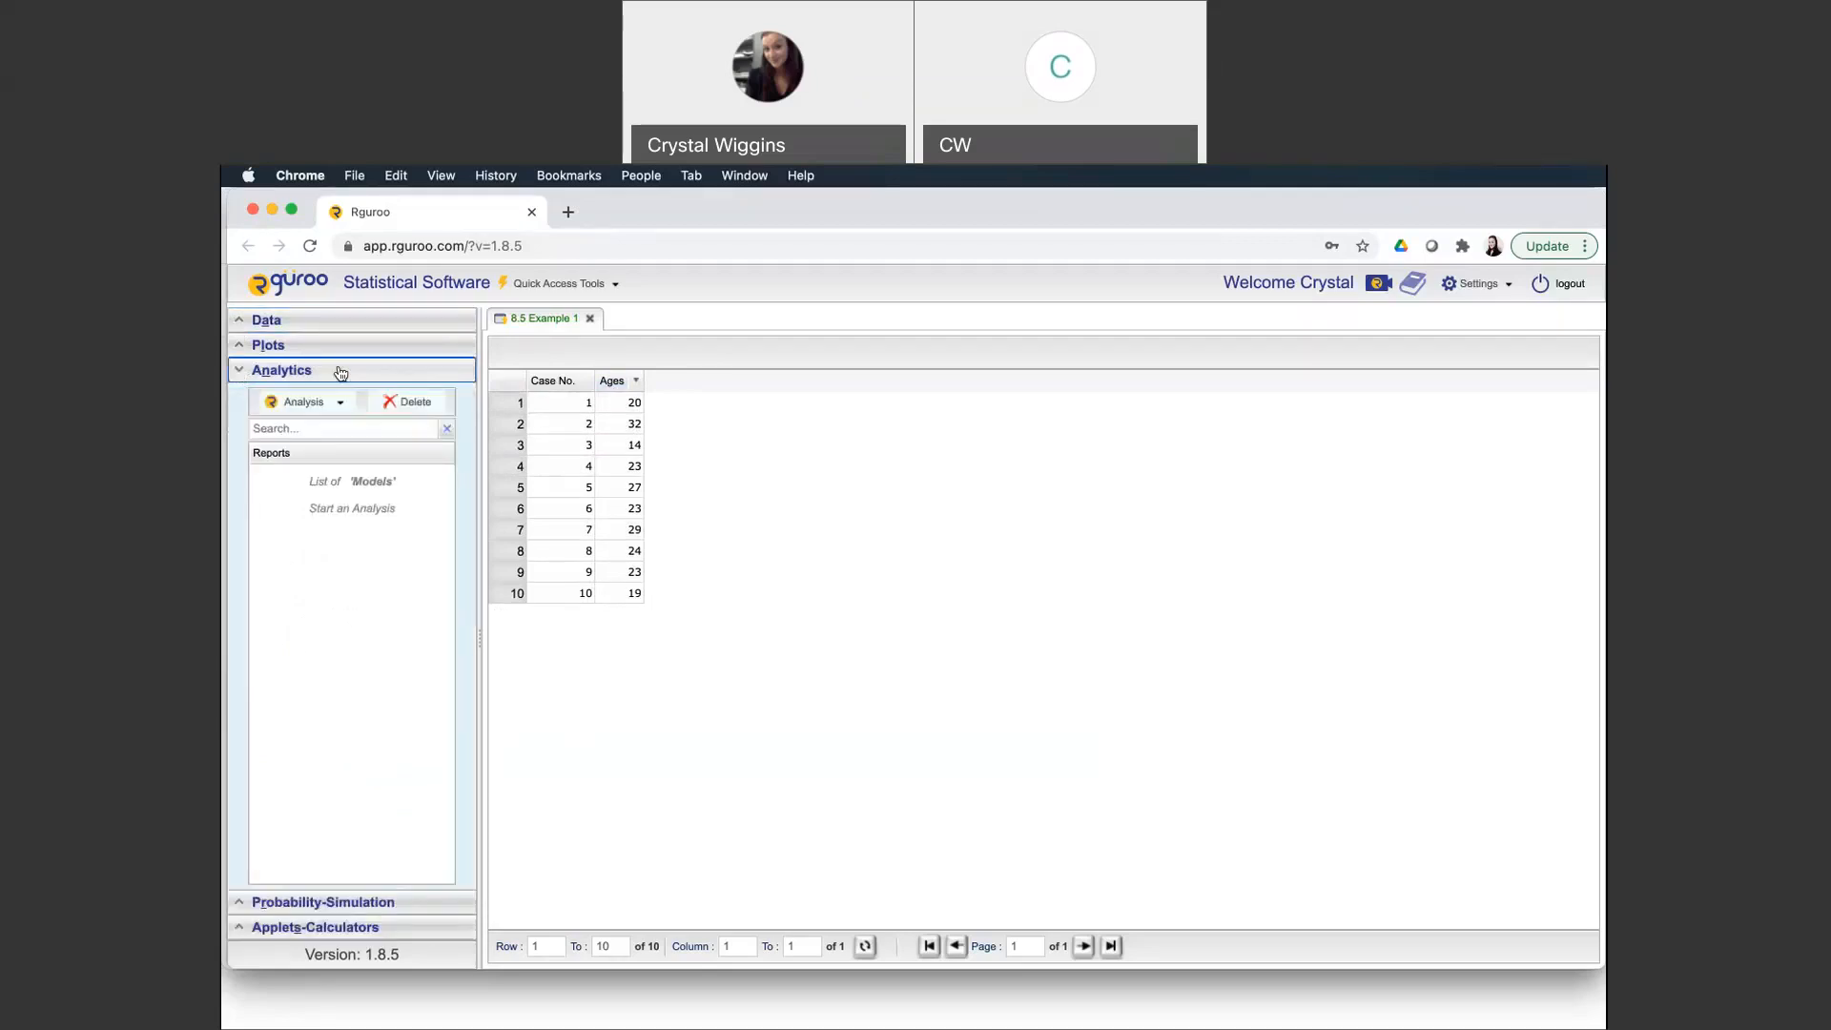
pyautogui.click(345, 404)
pyautogui.moveTo(363, 448)
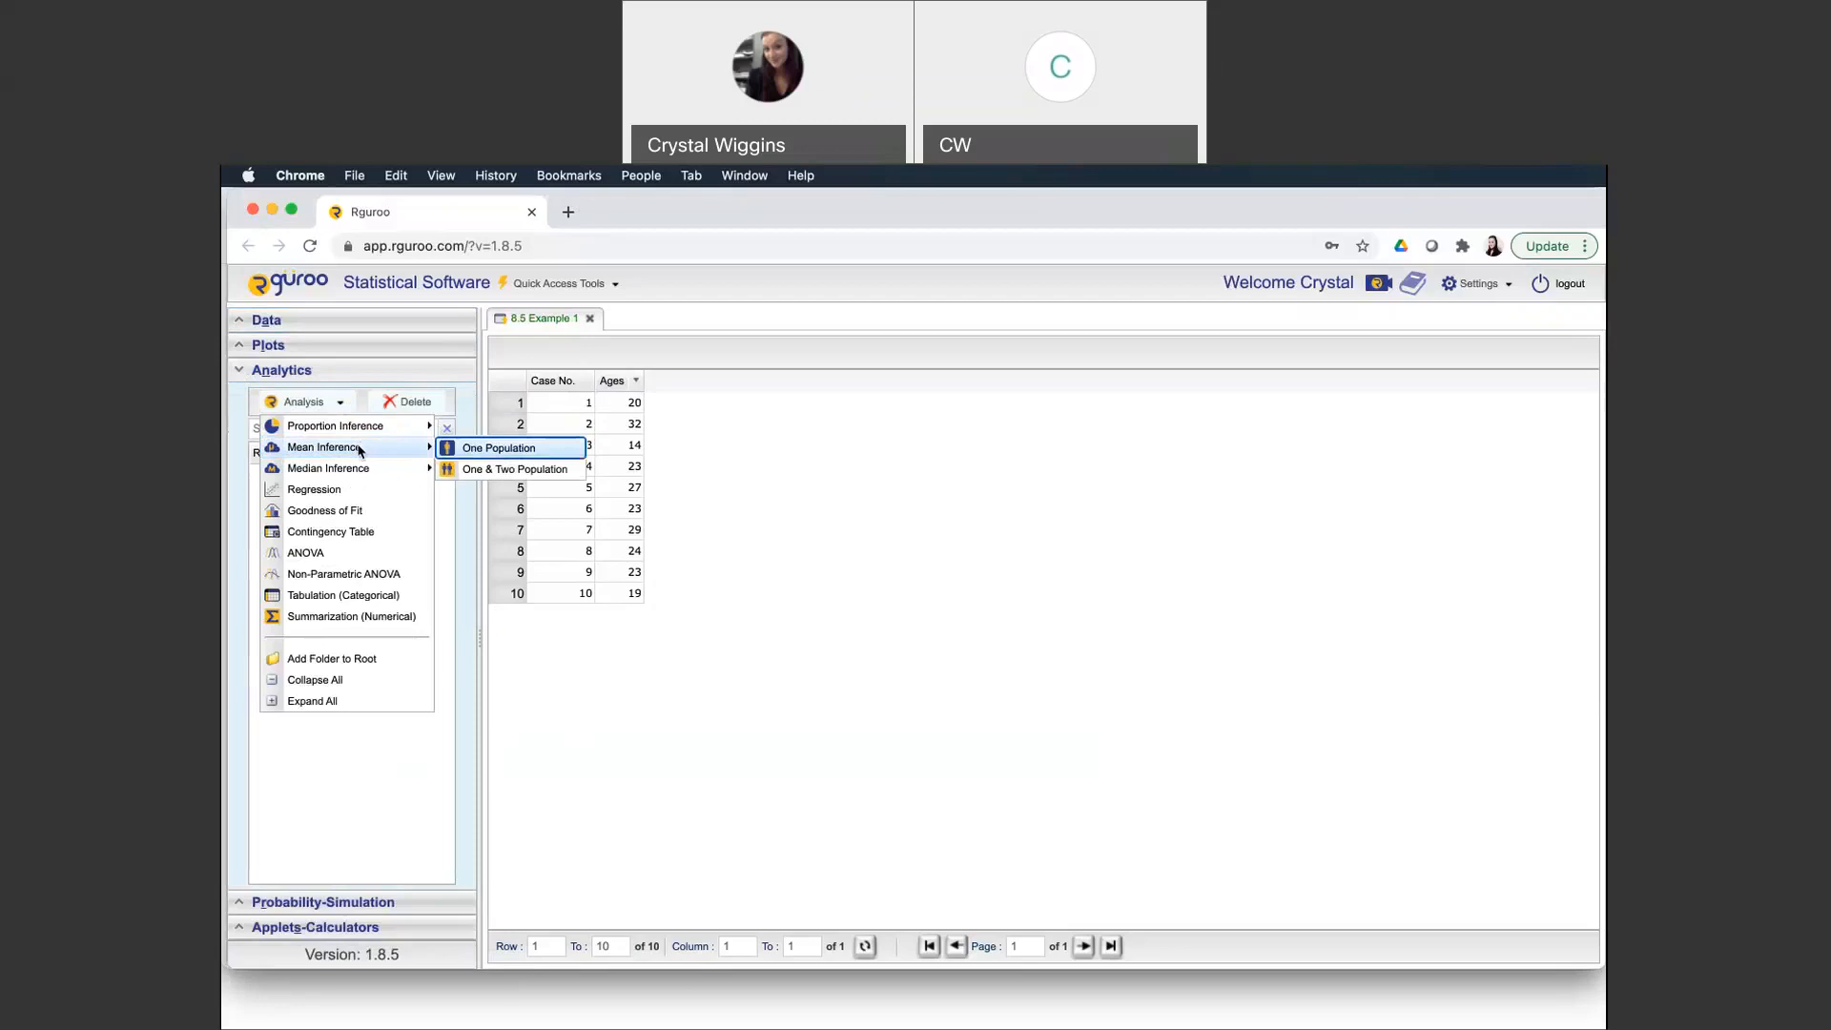
pyautogui.click(487, 451)
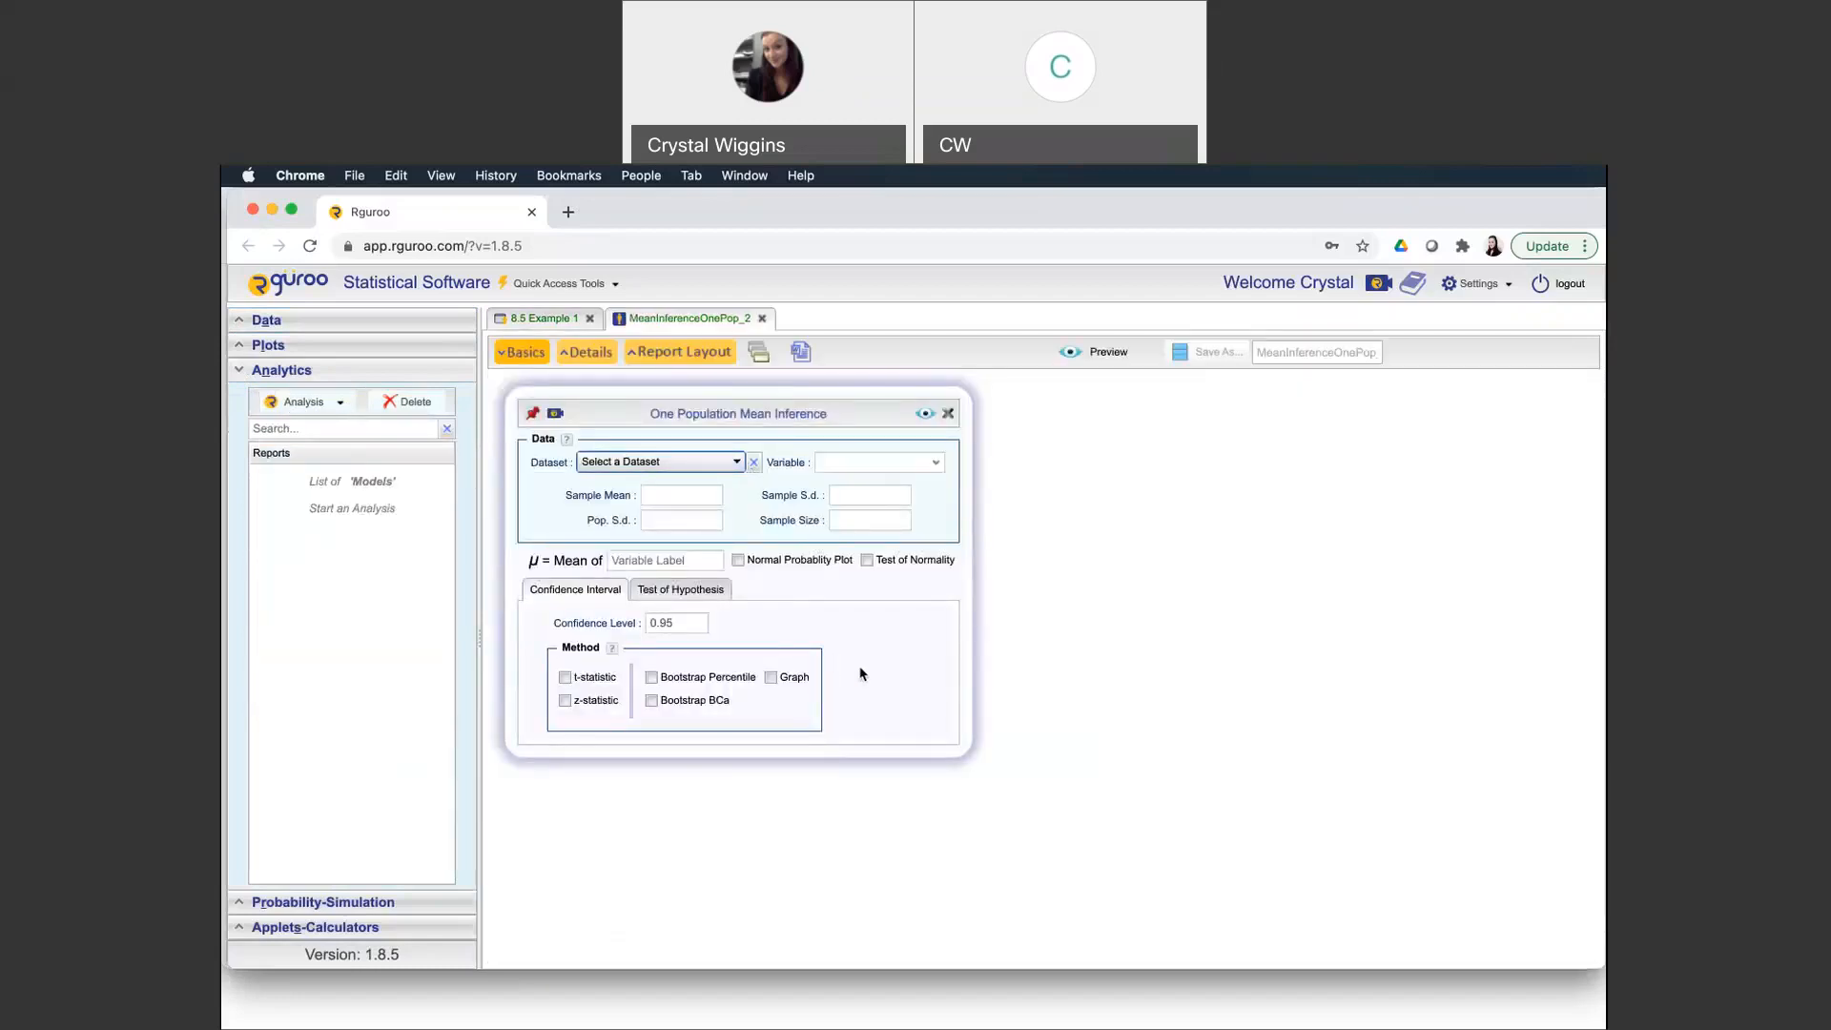
# Set the mean inference to use the dataset 8.5 Example 1 and its variable Ages
pyautogui.click(733, 466)
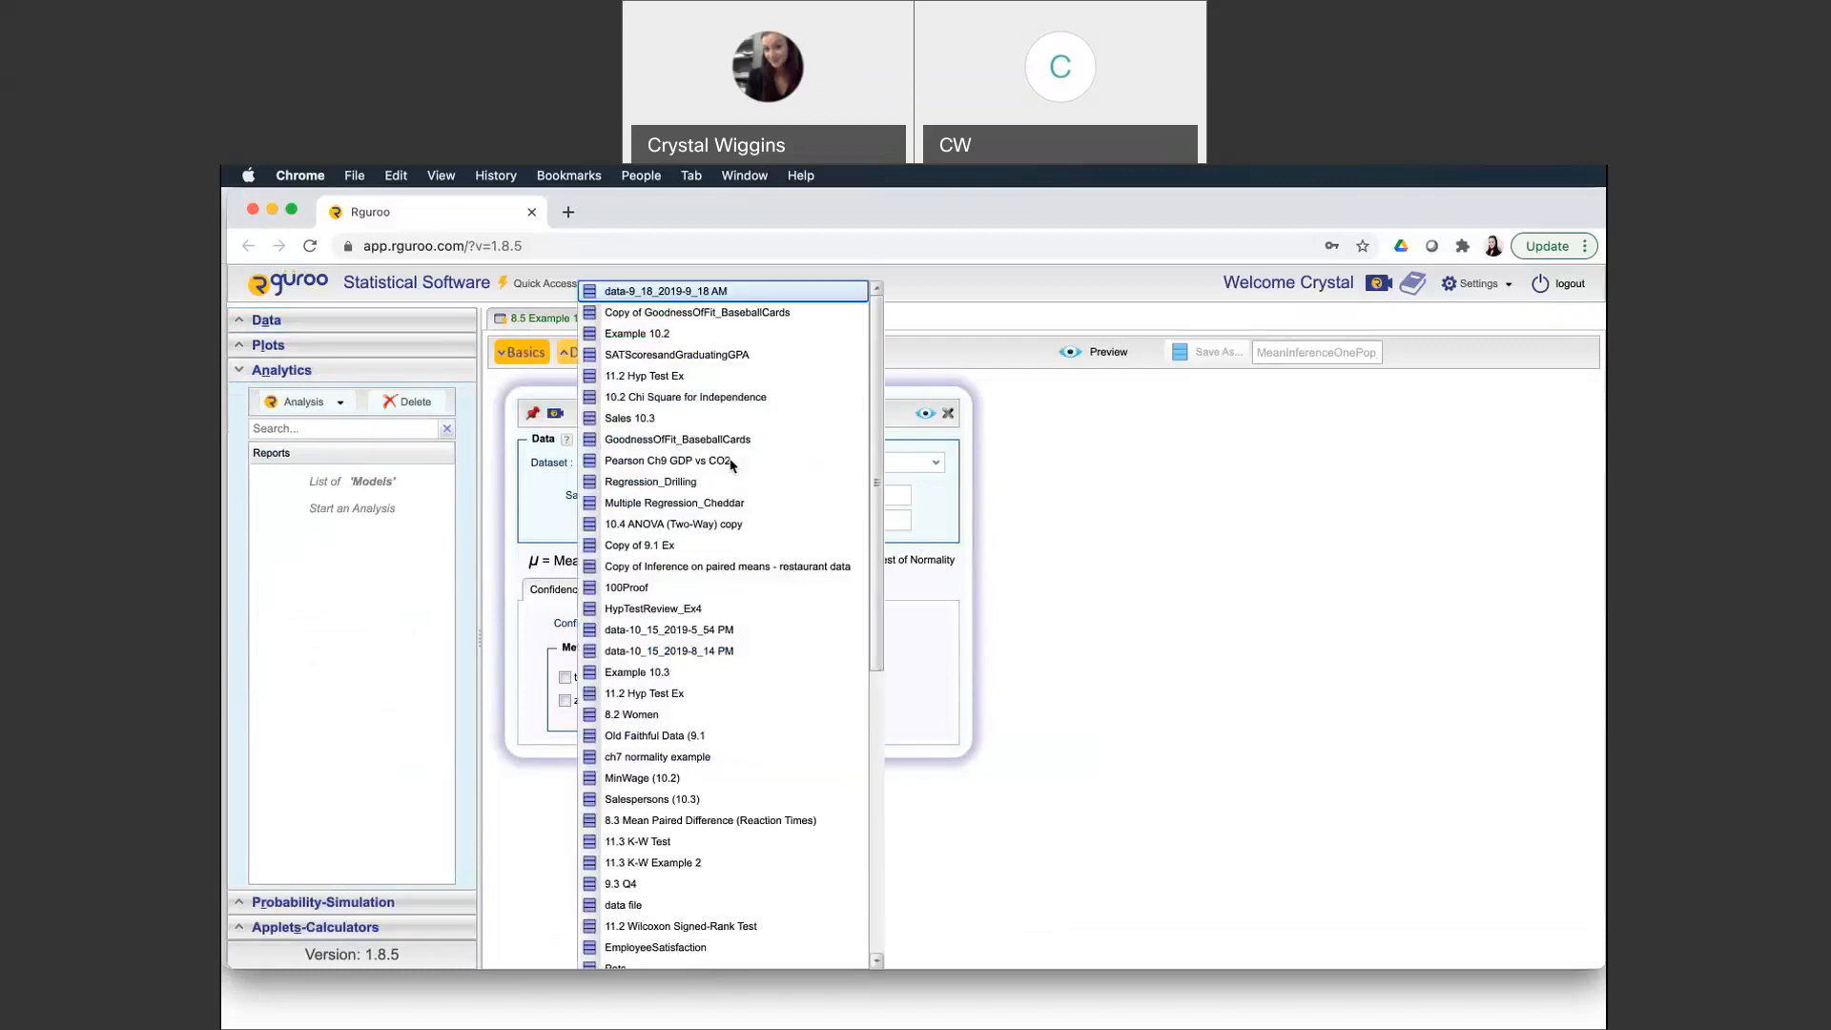
pyautogui.scroll(-5, 687, 753)
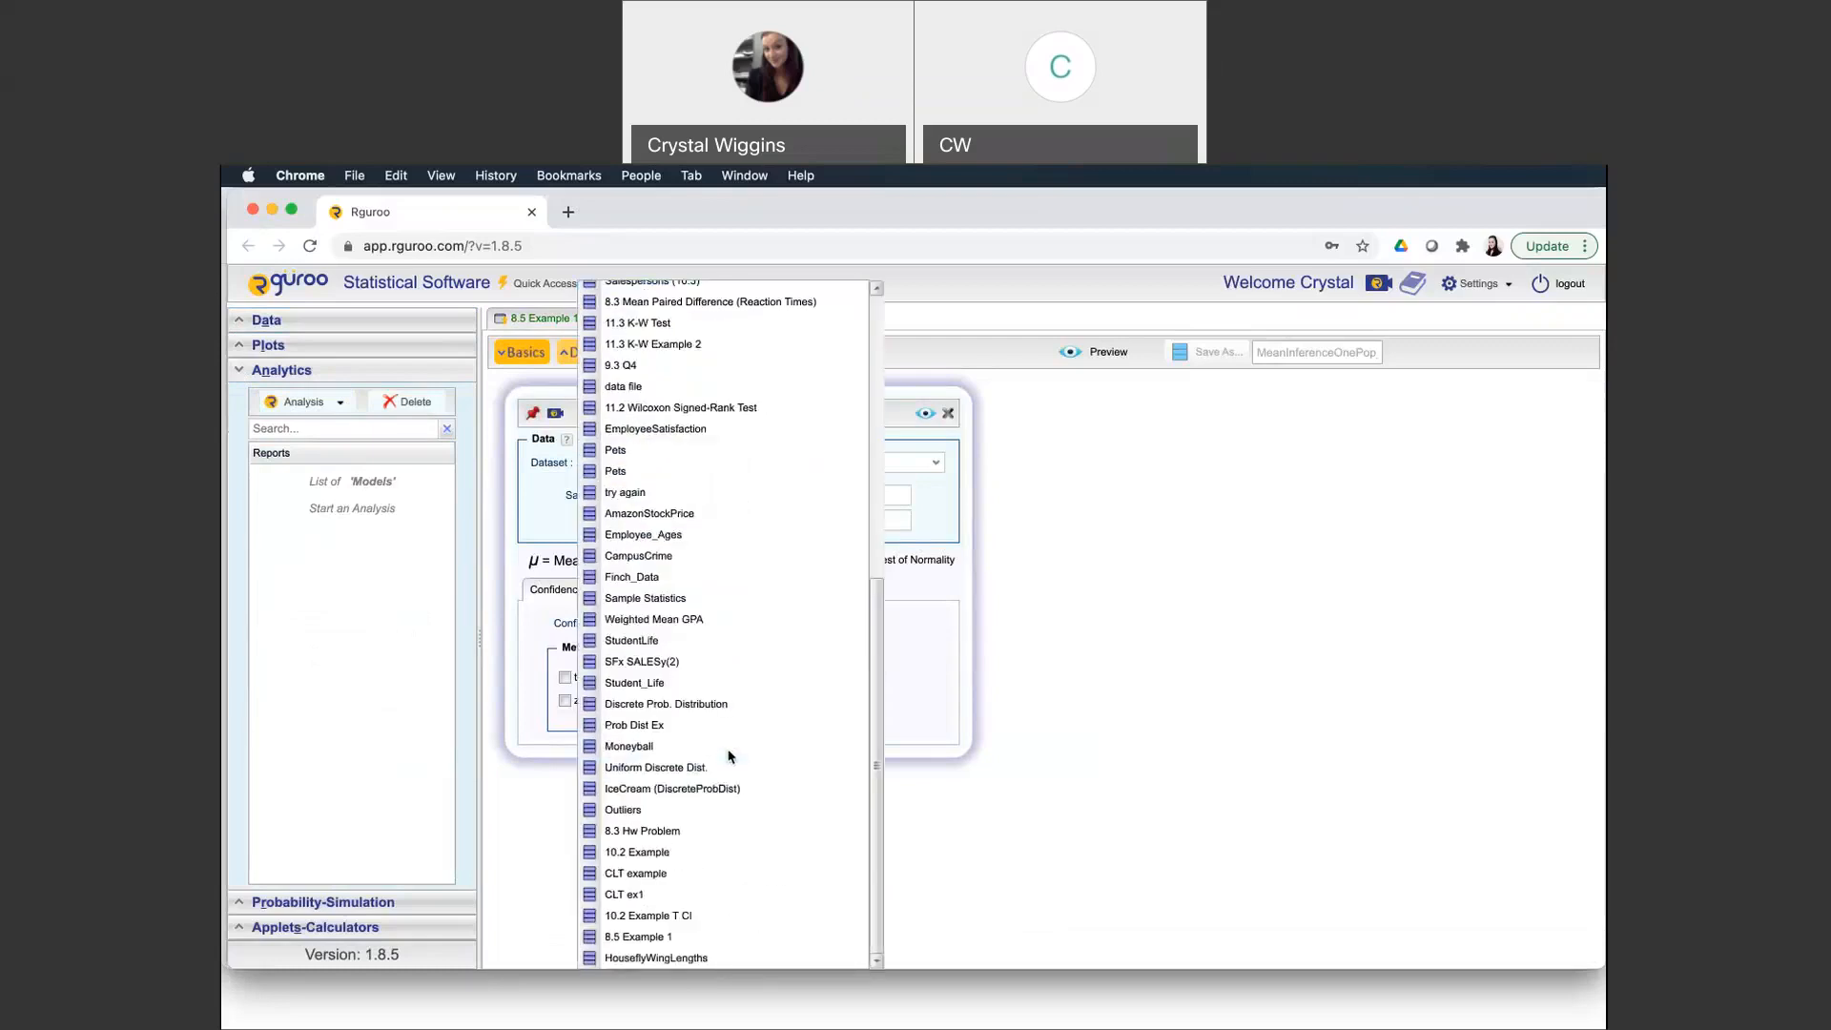
pyautogui.click(643, 936)
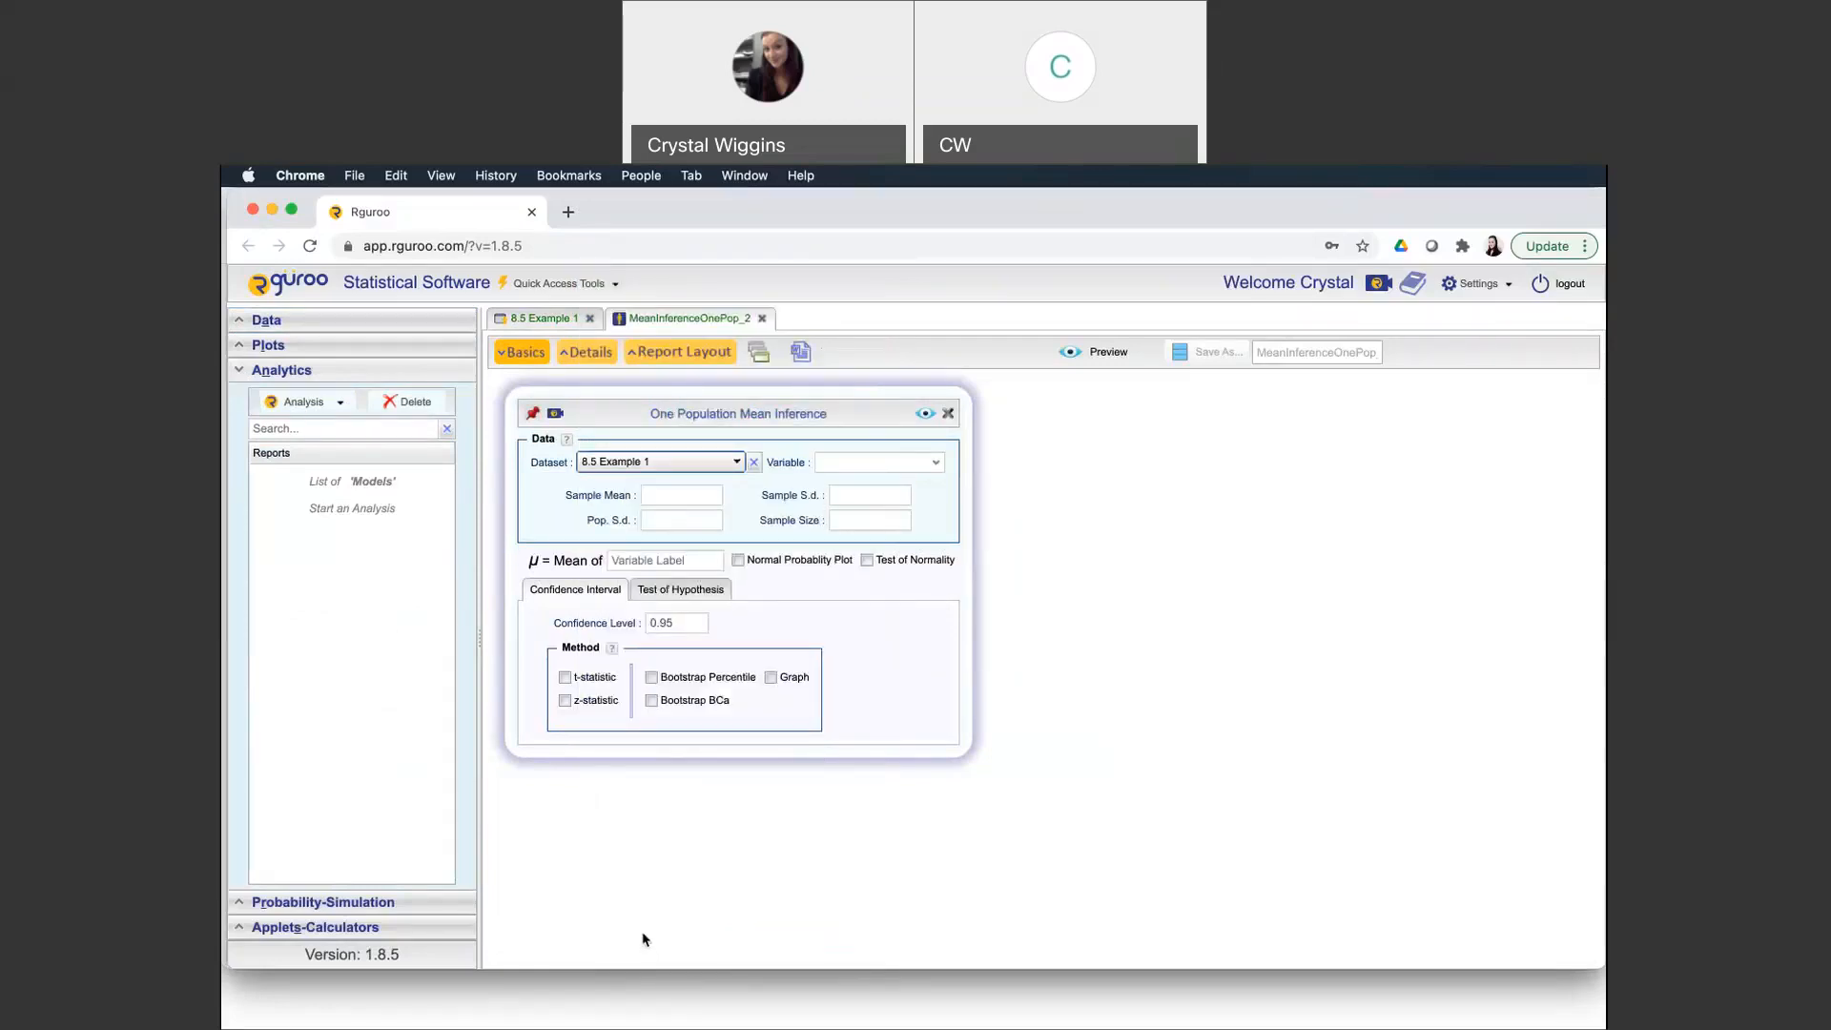
pyautogui.click(942, 472)
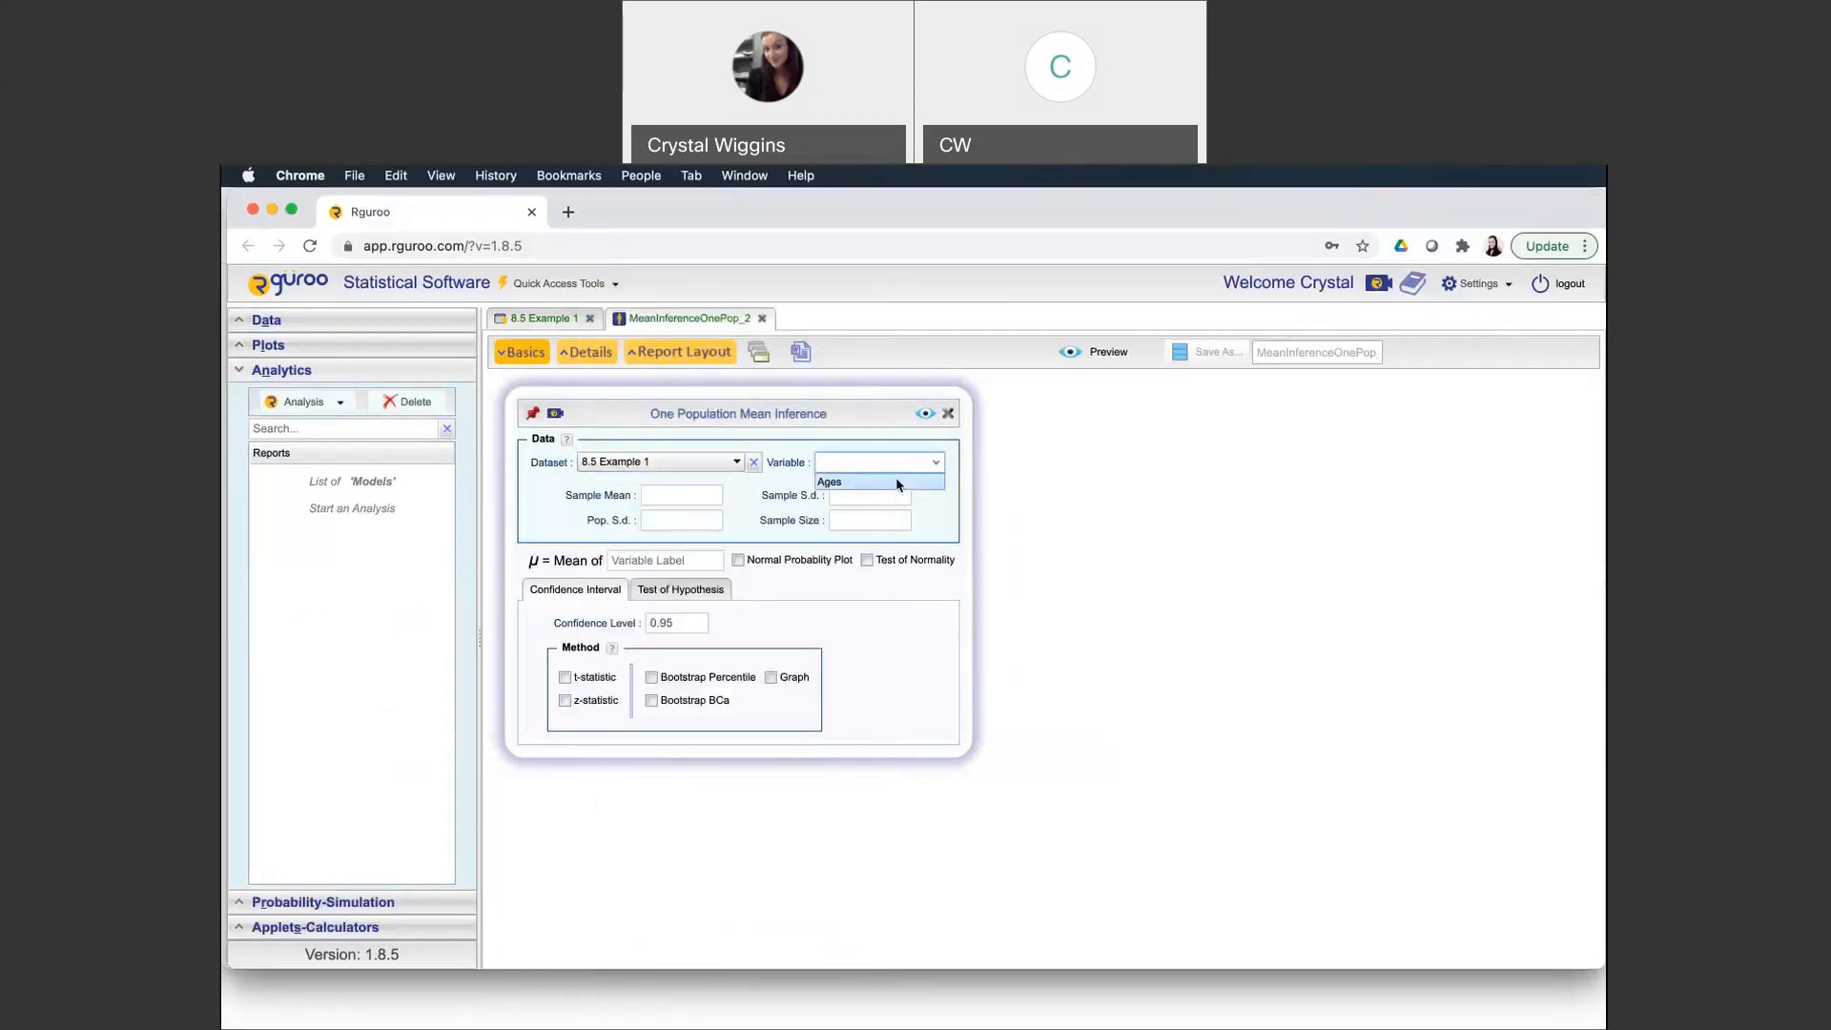
pyautogui.click(897, 482)
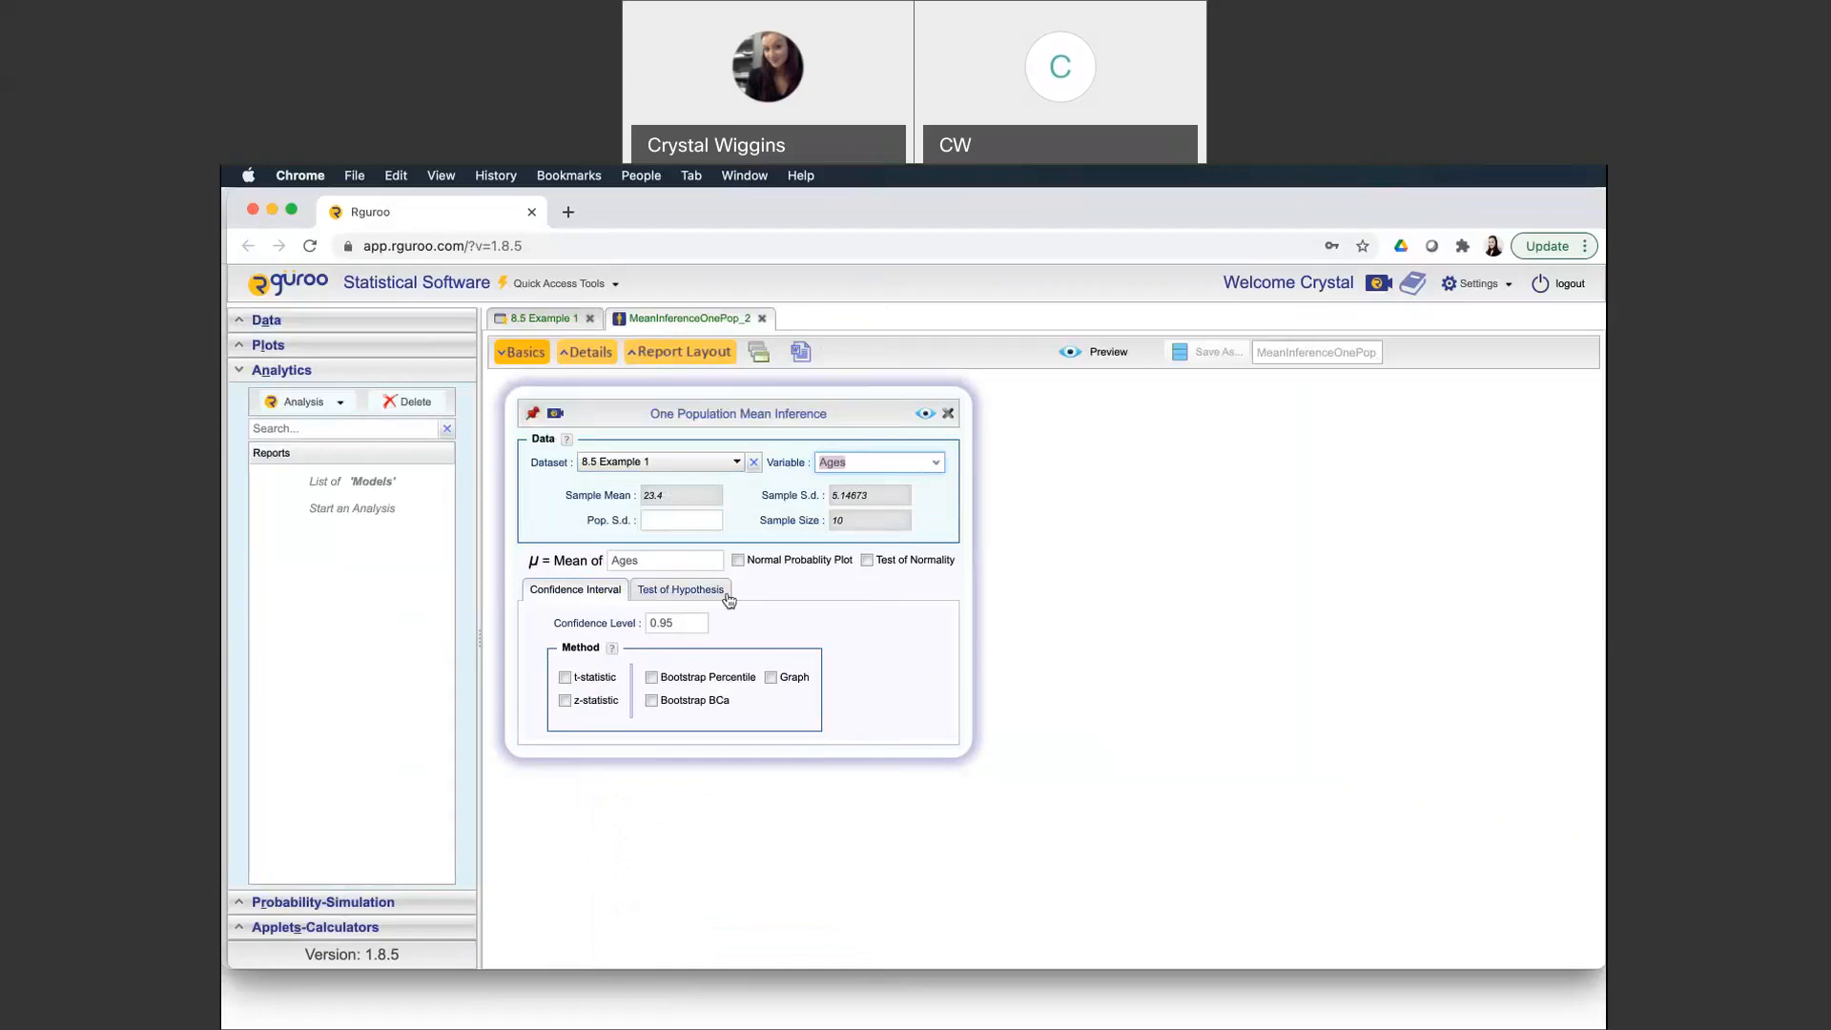
# Include the Normal Probability Plot and the Test of Normality in the analysis, and preview the report
pyautogui.click(740, 562)
pyautogui.click(866, 562)
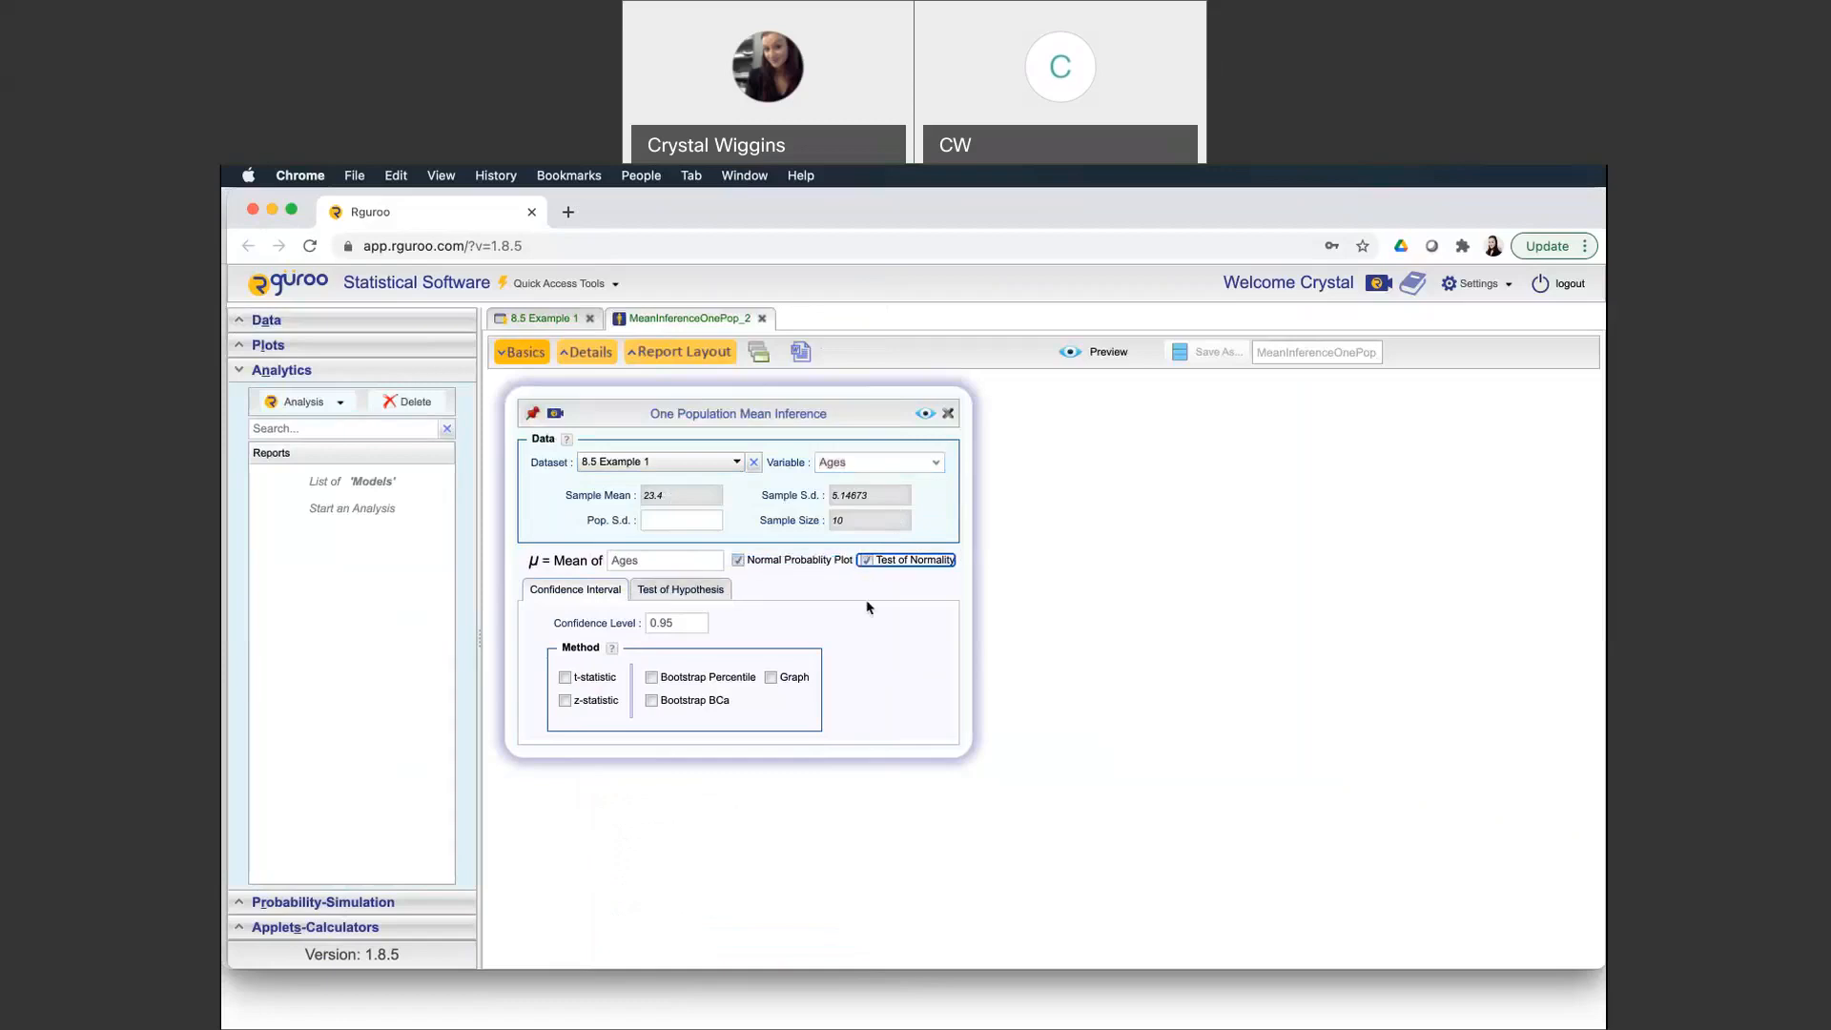
pyautogui.click(927, 416)
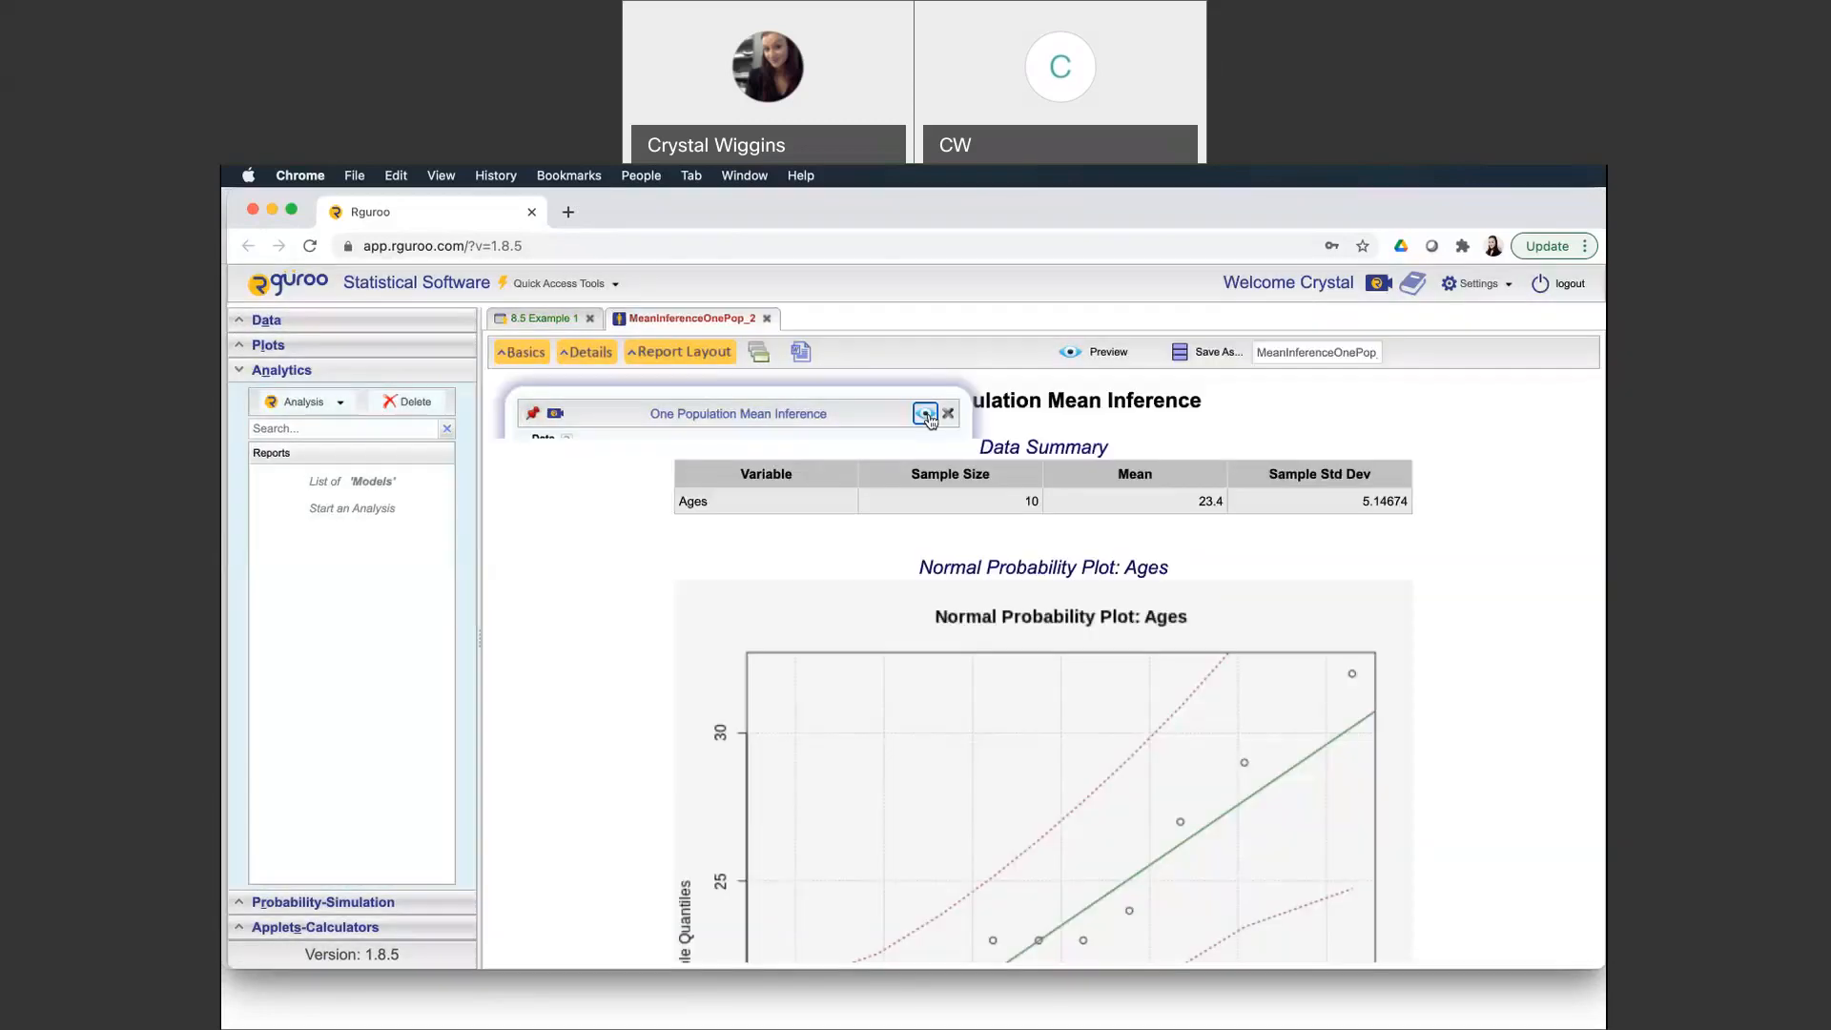
# Examine the normal probability plot for Ages and the Shapiro-Wilk test of normality in the report
pyautogui.scroll(-5, 1308, 601)
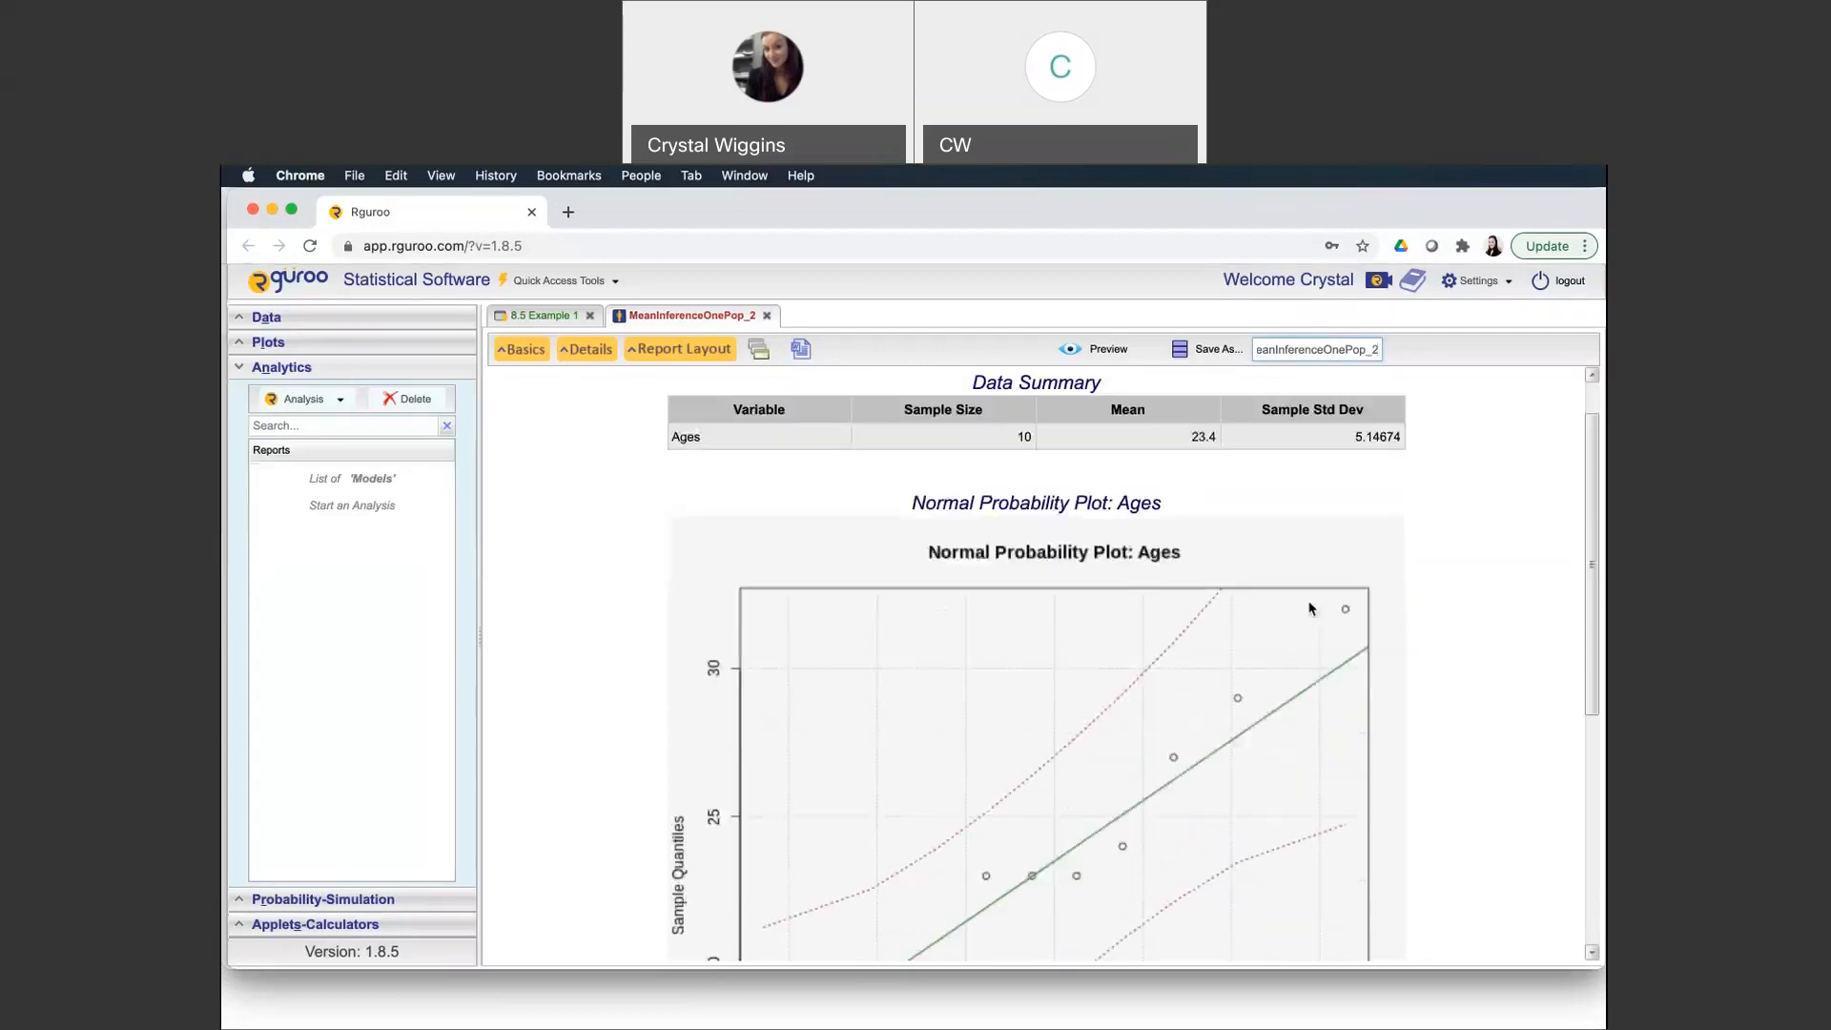
pyautogui.scroll(2, 1307, 604)
pyautogui.scroll(-2, 1307, 604)
pyautogui.scroll(1, 969, 740)
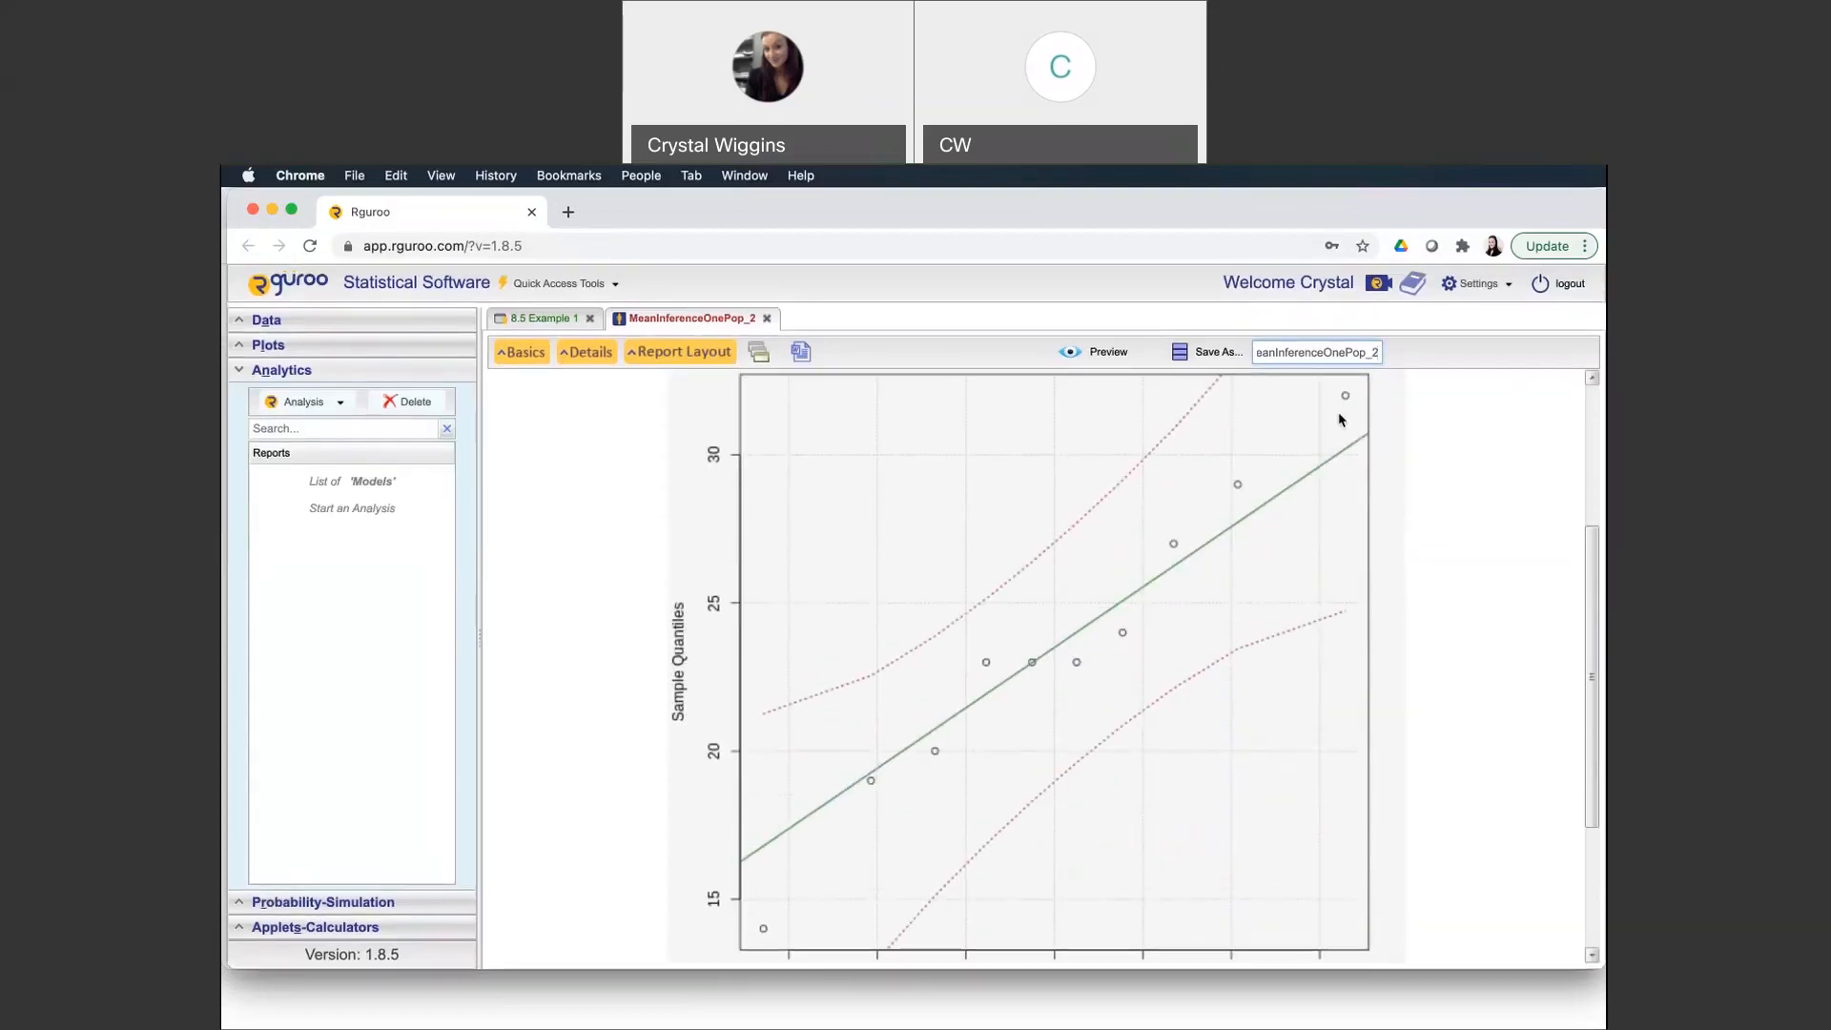
pyautogui.scroll(-3, 1343, 418)
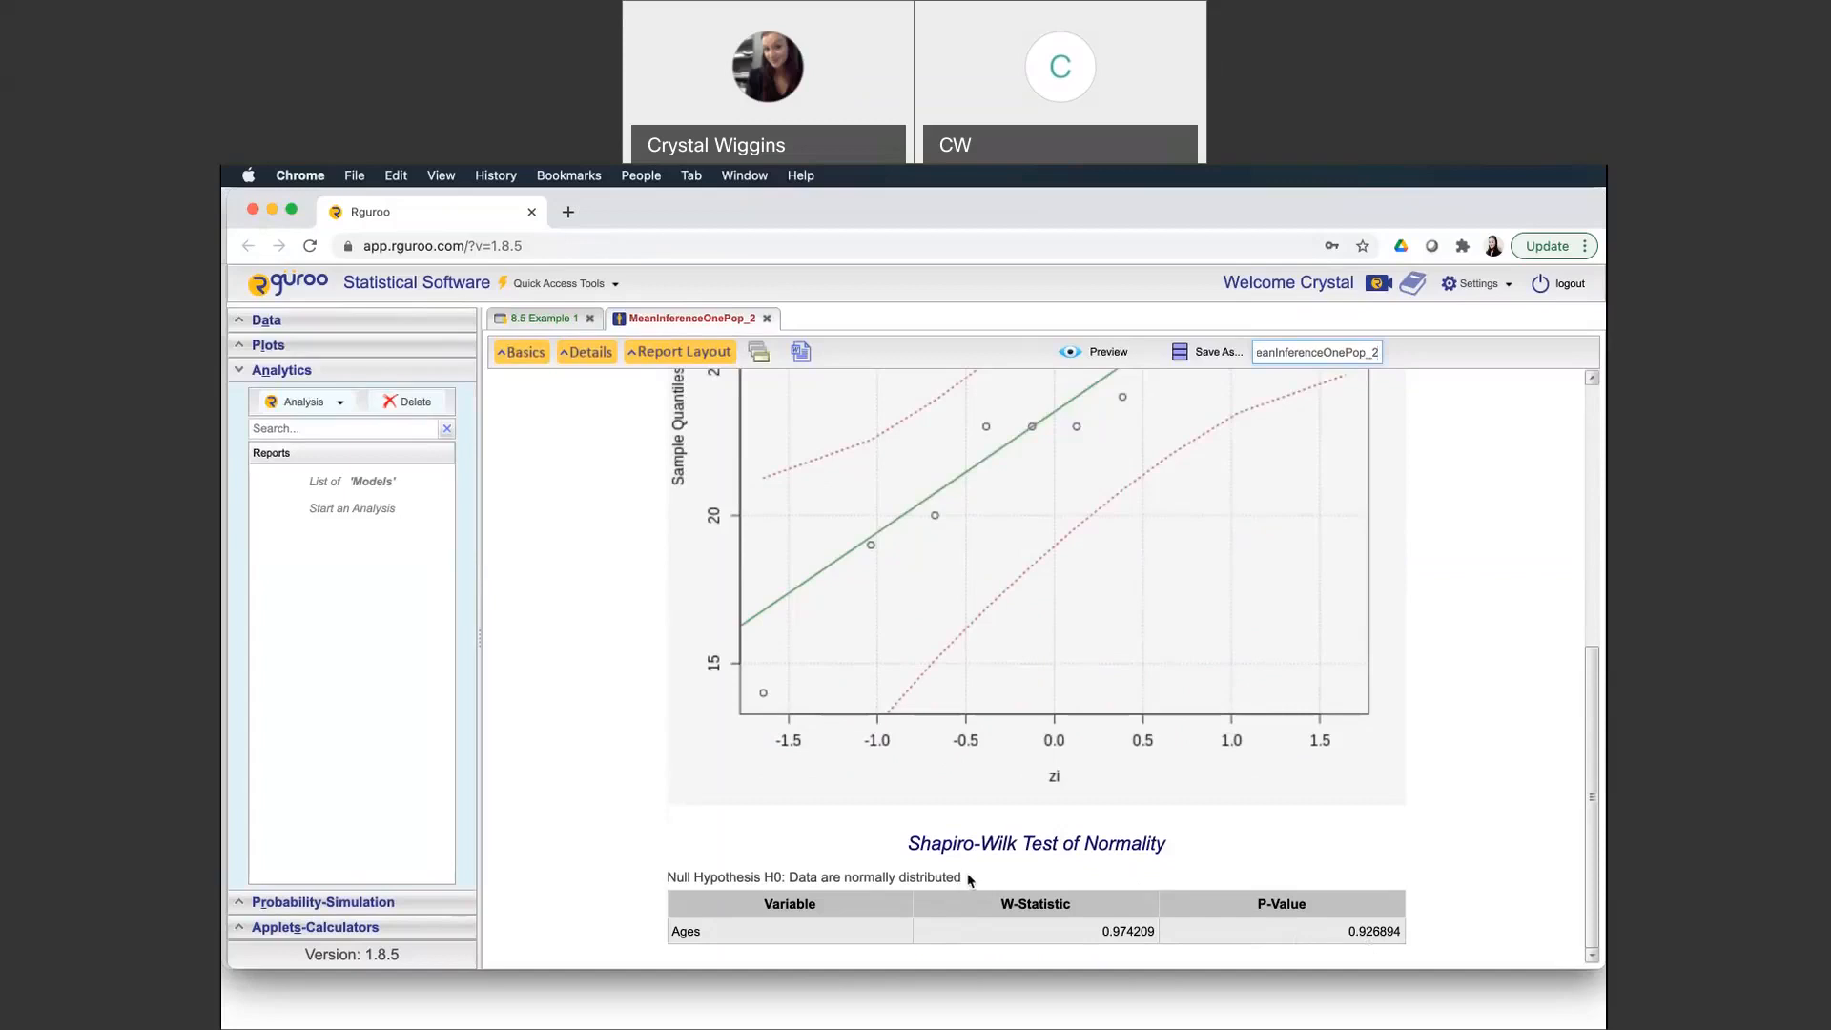
pyautogui.scroll(3, 968, 876)
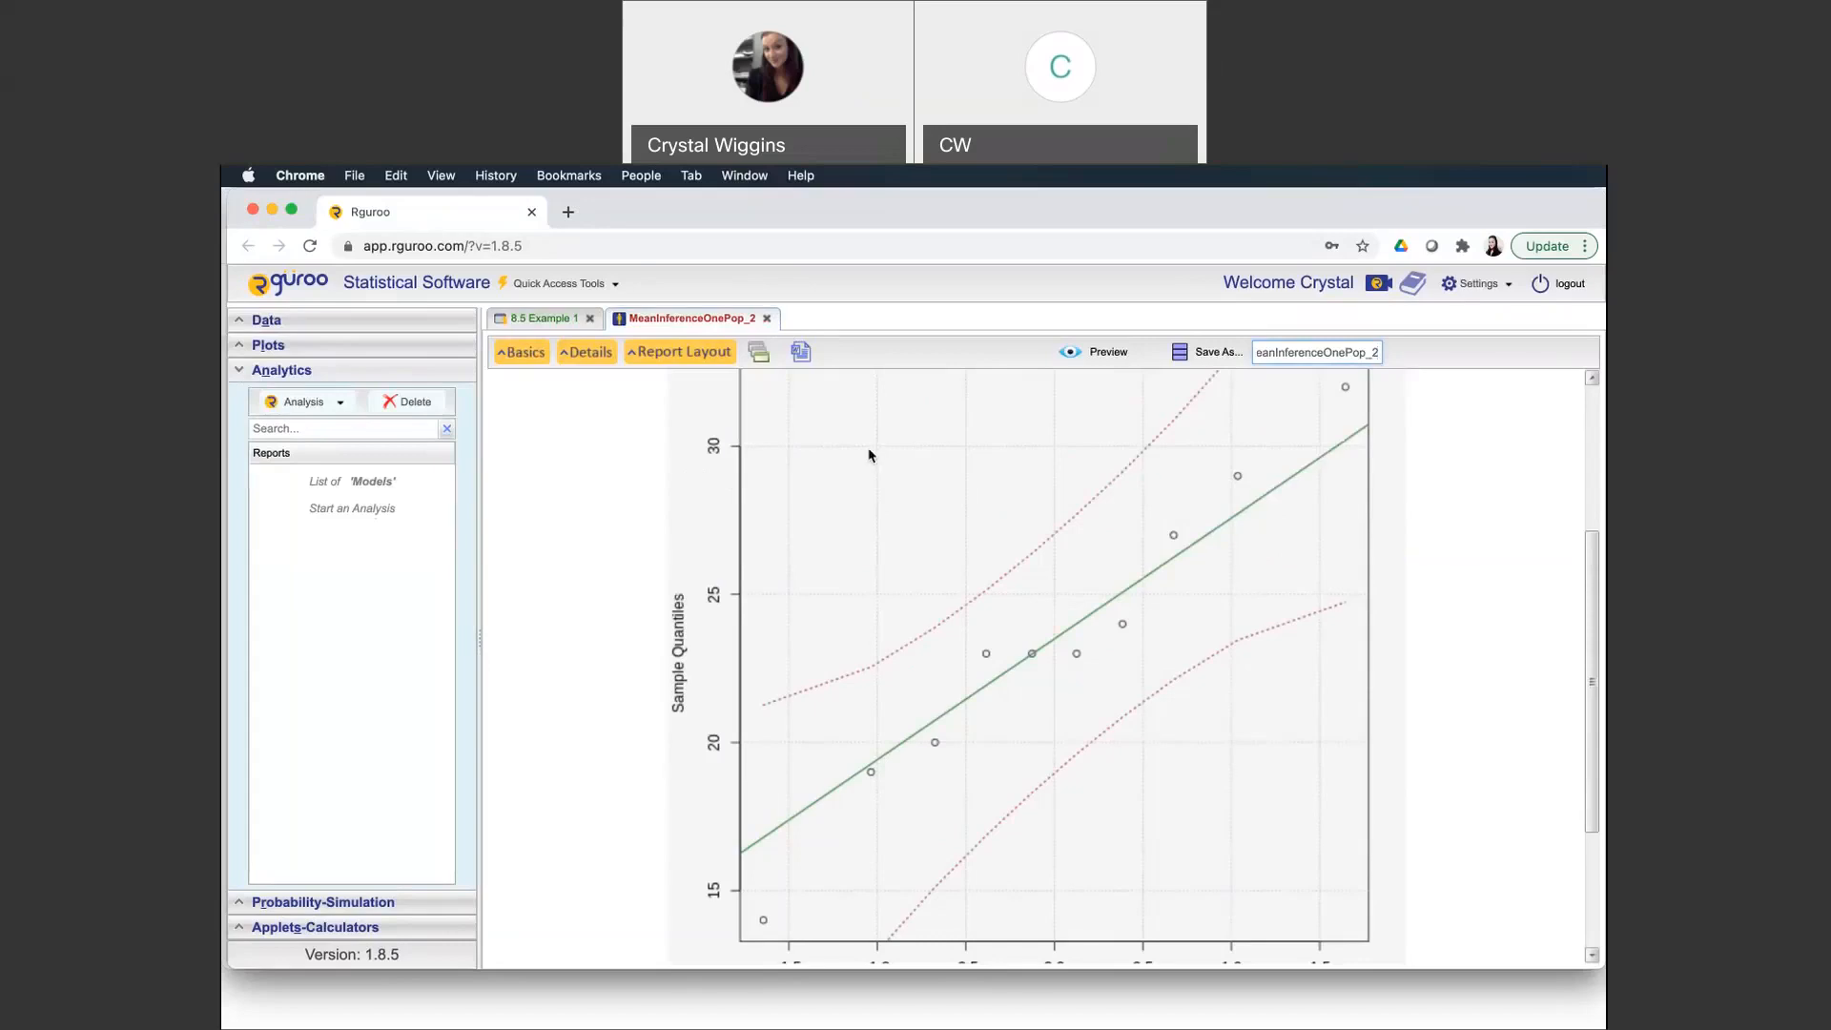
# Open the Dataset Repository from the data import options
pyautogui.click(244, 367)
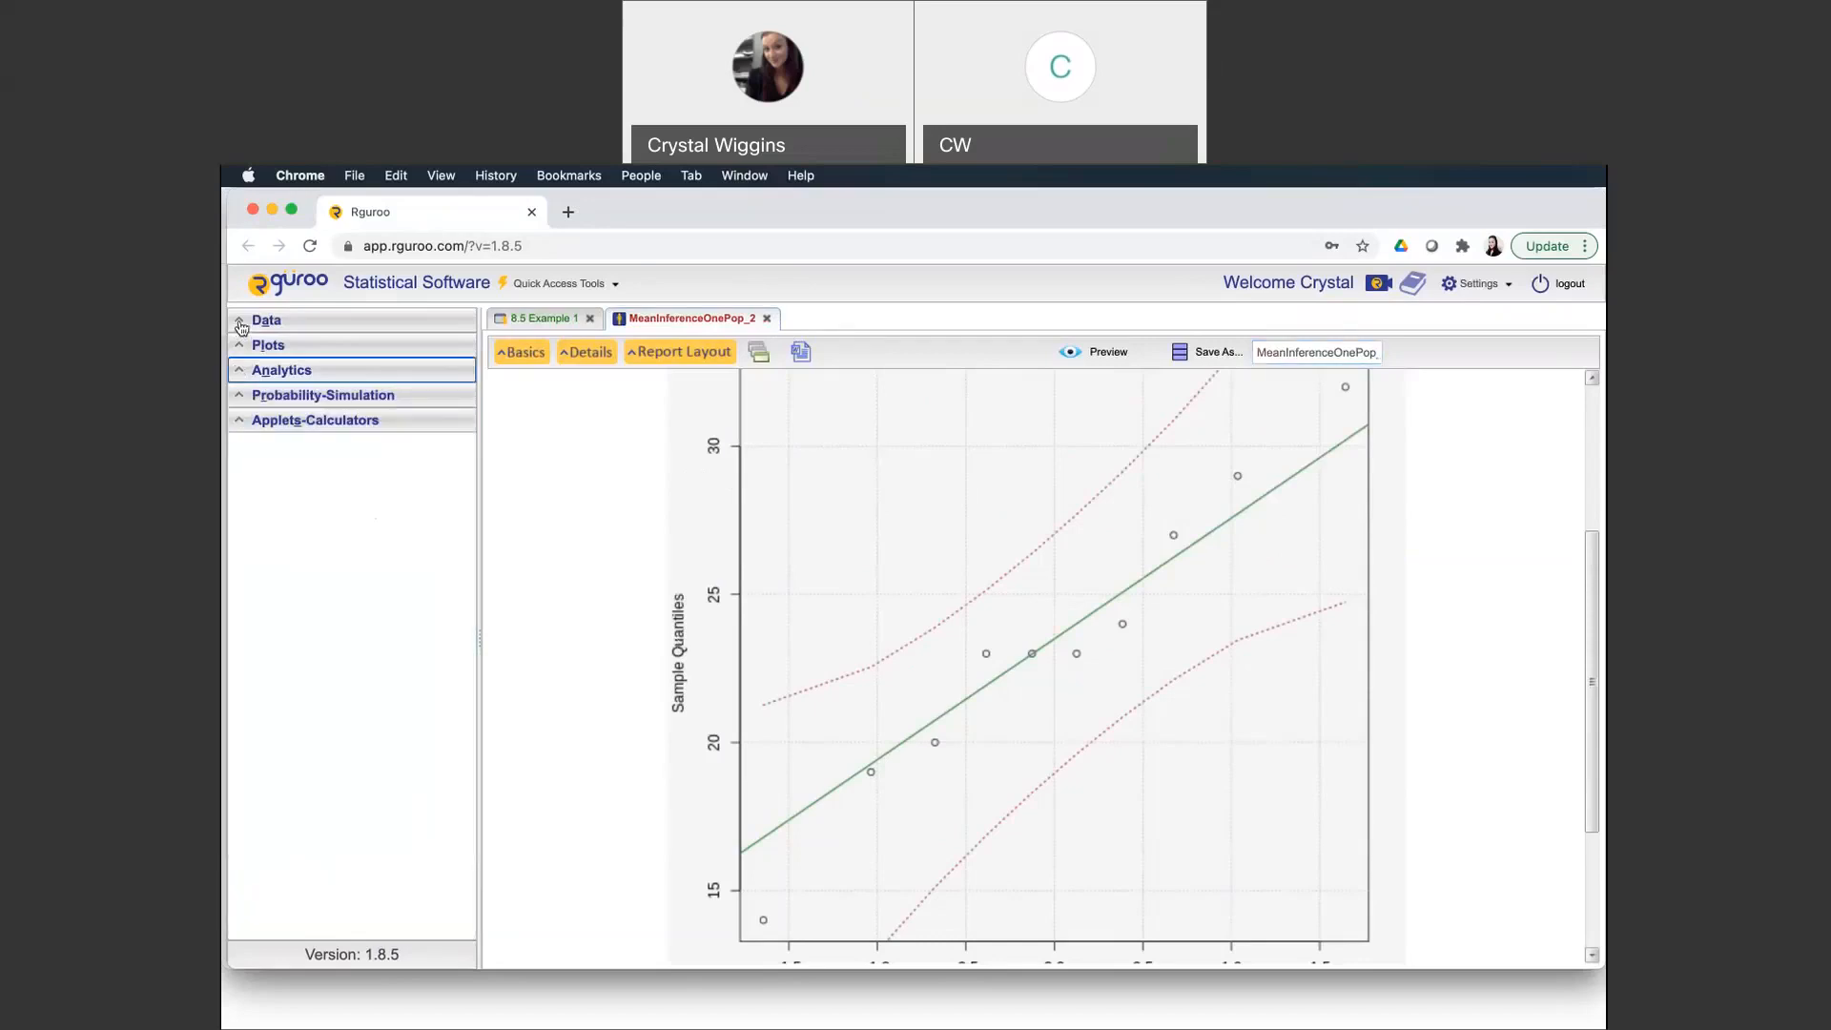
pyautogui.click(241, 325)
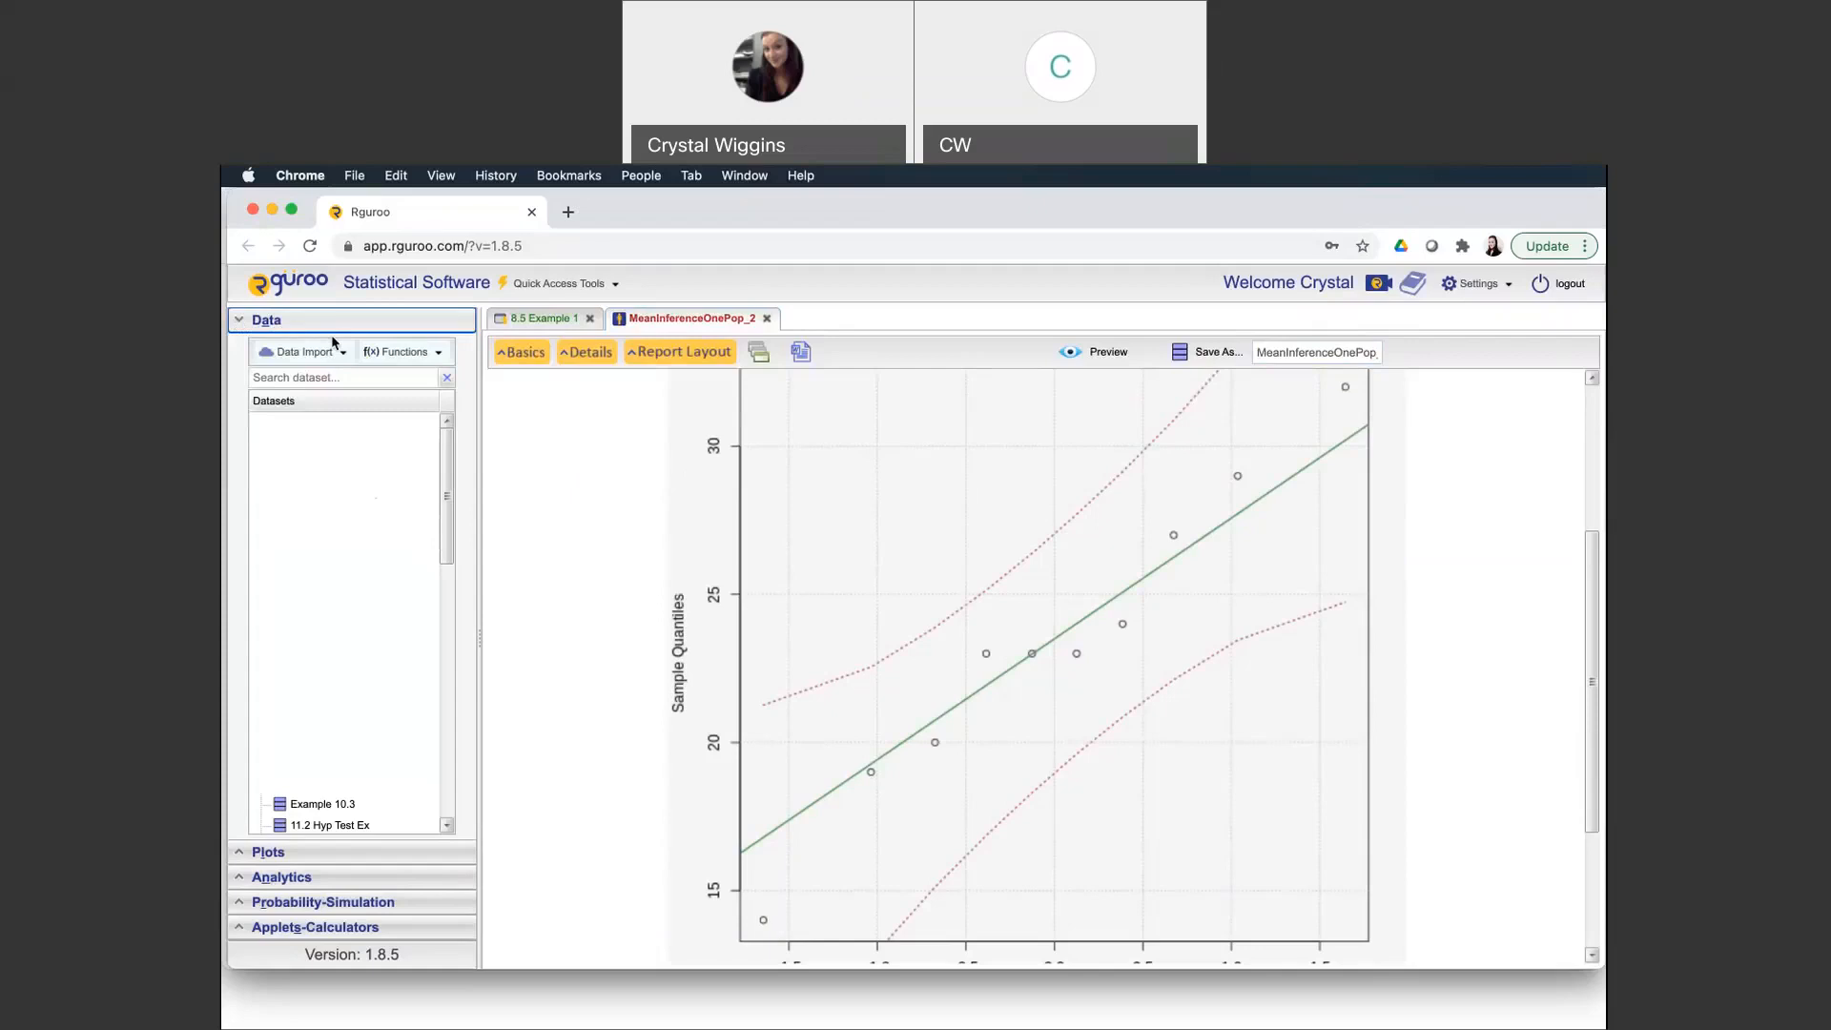
pyautogui.click(344, 354)
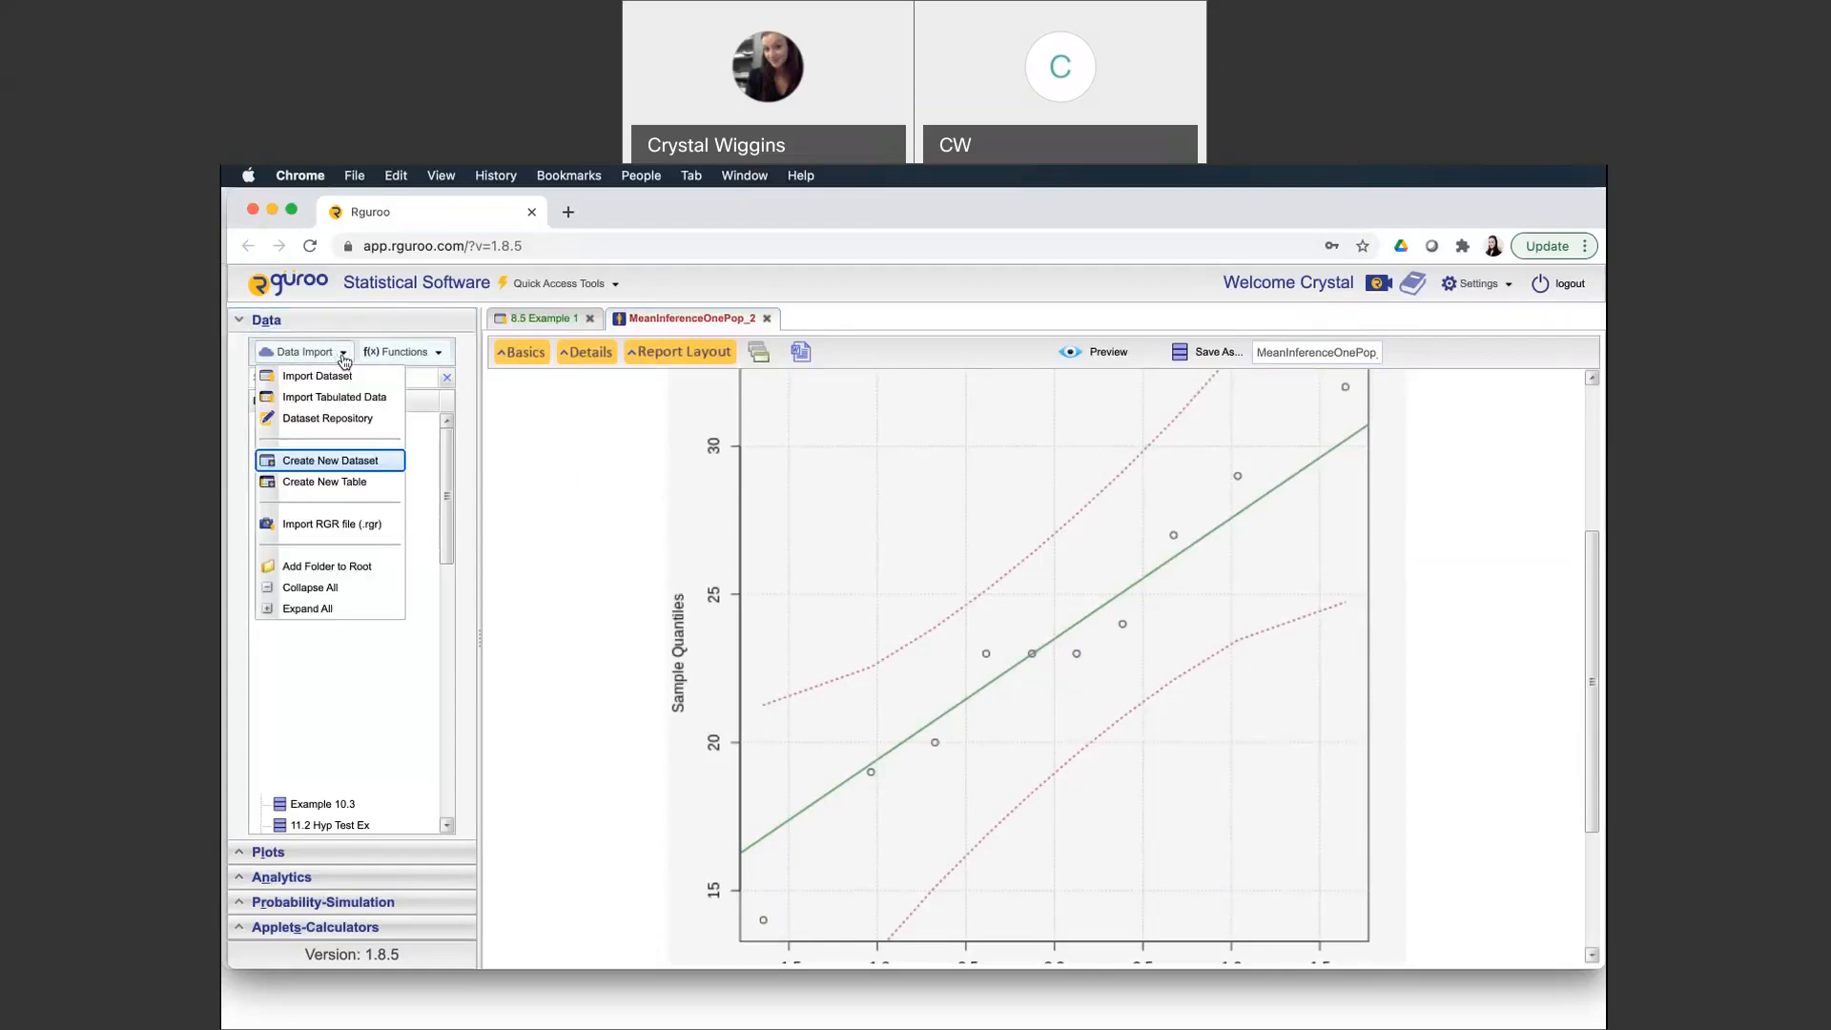
pyautogui.click(329, 419)
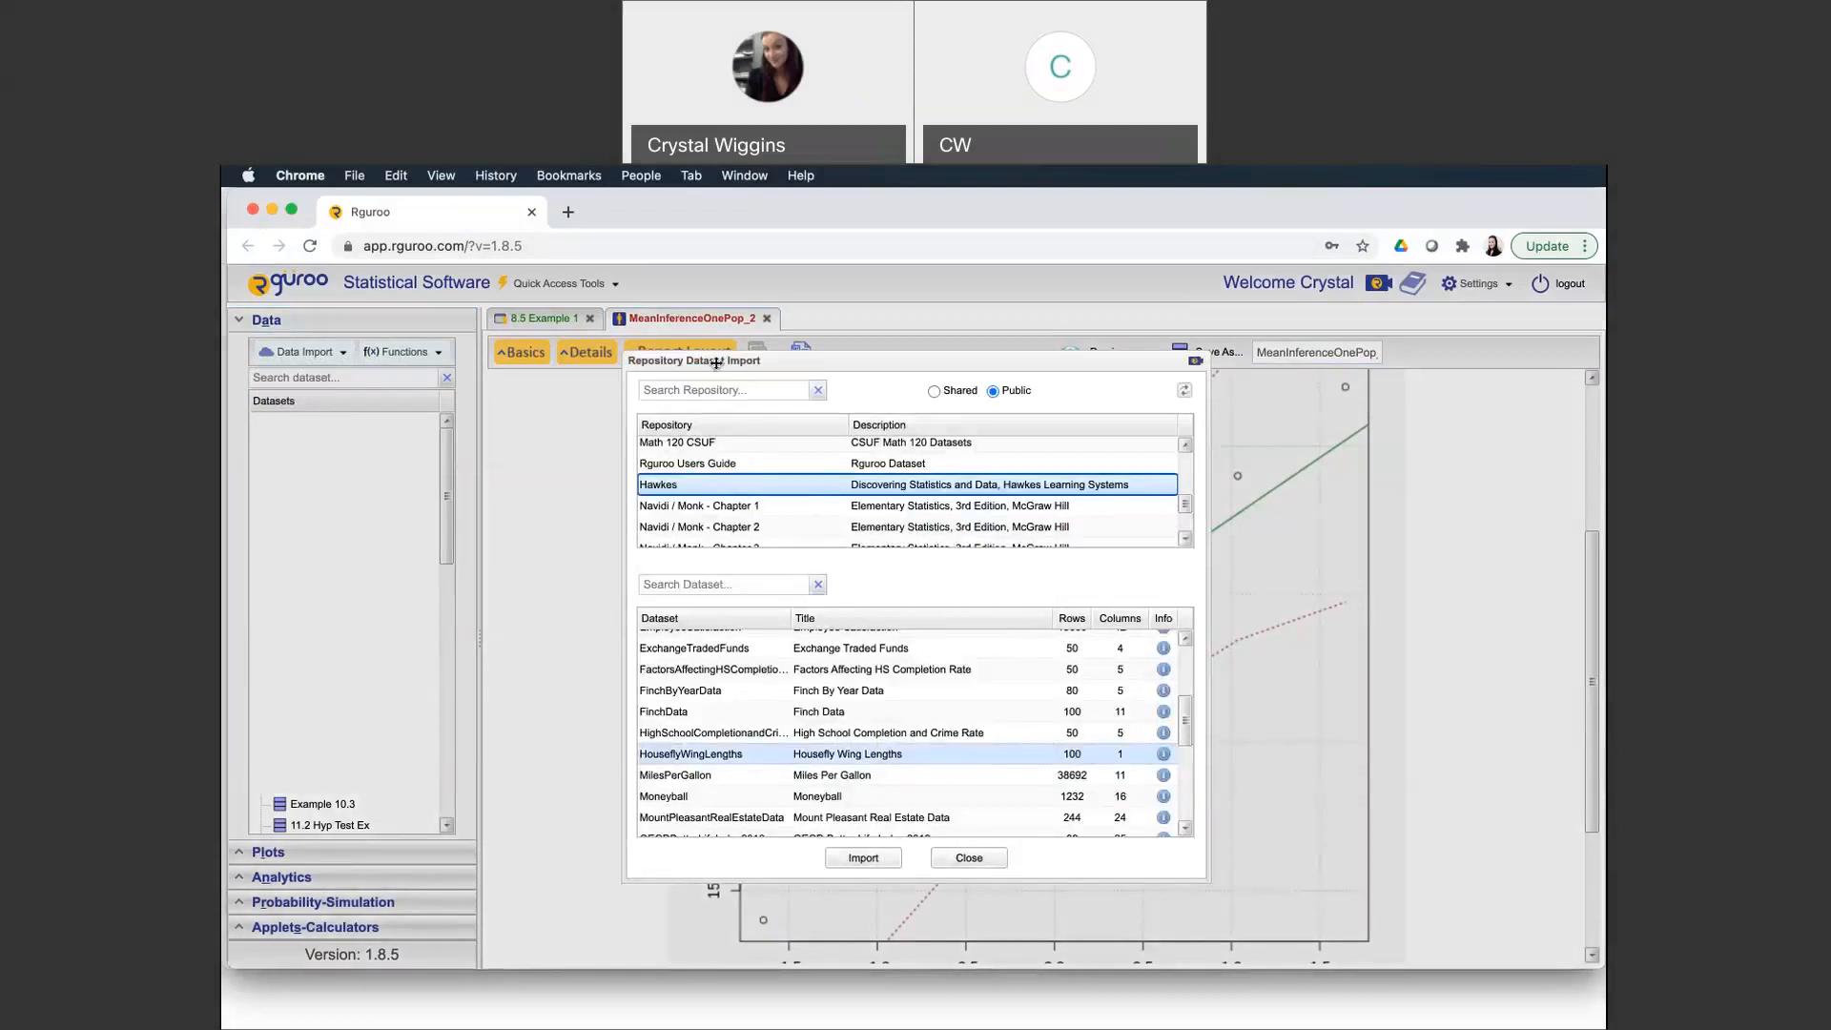
# Look through the list of public repositories, from the R packages to the textbook collections, to locate the Hawkes repository
pyautogui.scroll(5, 863, 478)
pyautogui.scroll(5, 863, 479)
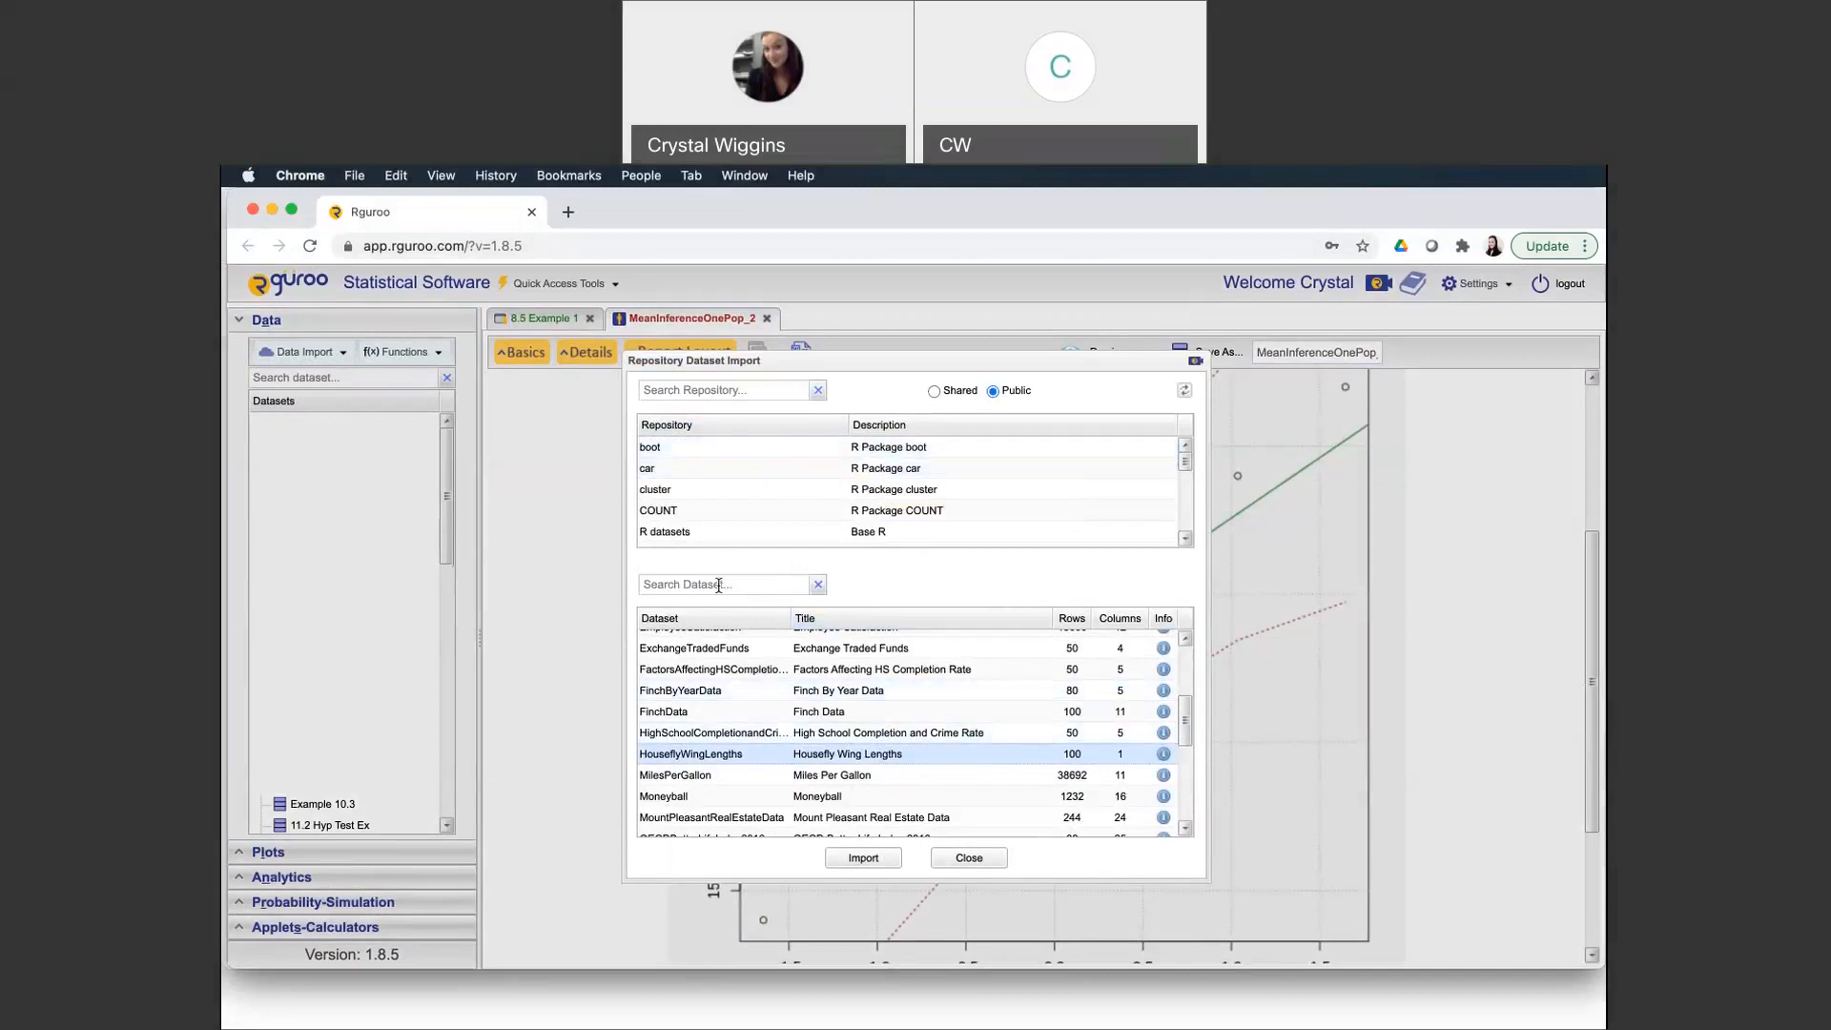
pyautogui.scroll(-6, 745, 512)
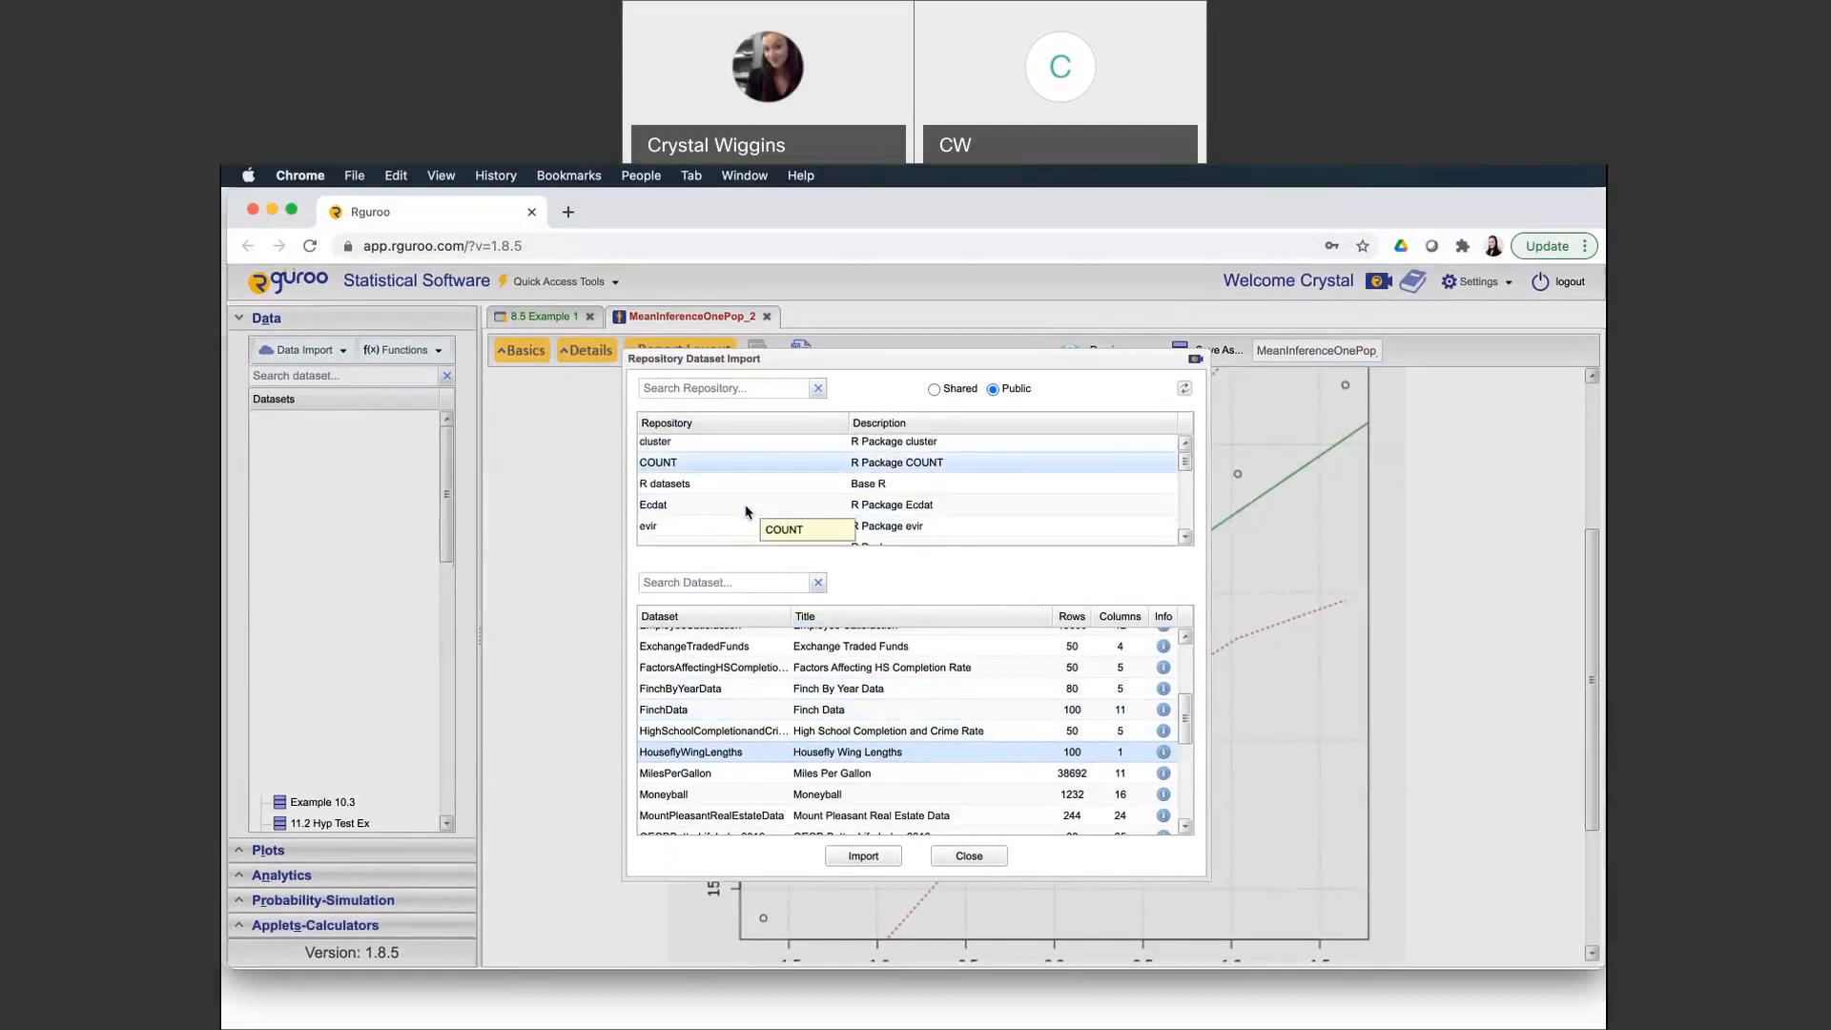
pyautogui.scroll(-5, 745, 512)
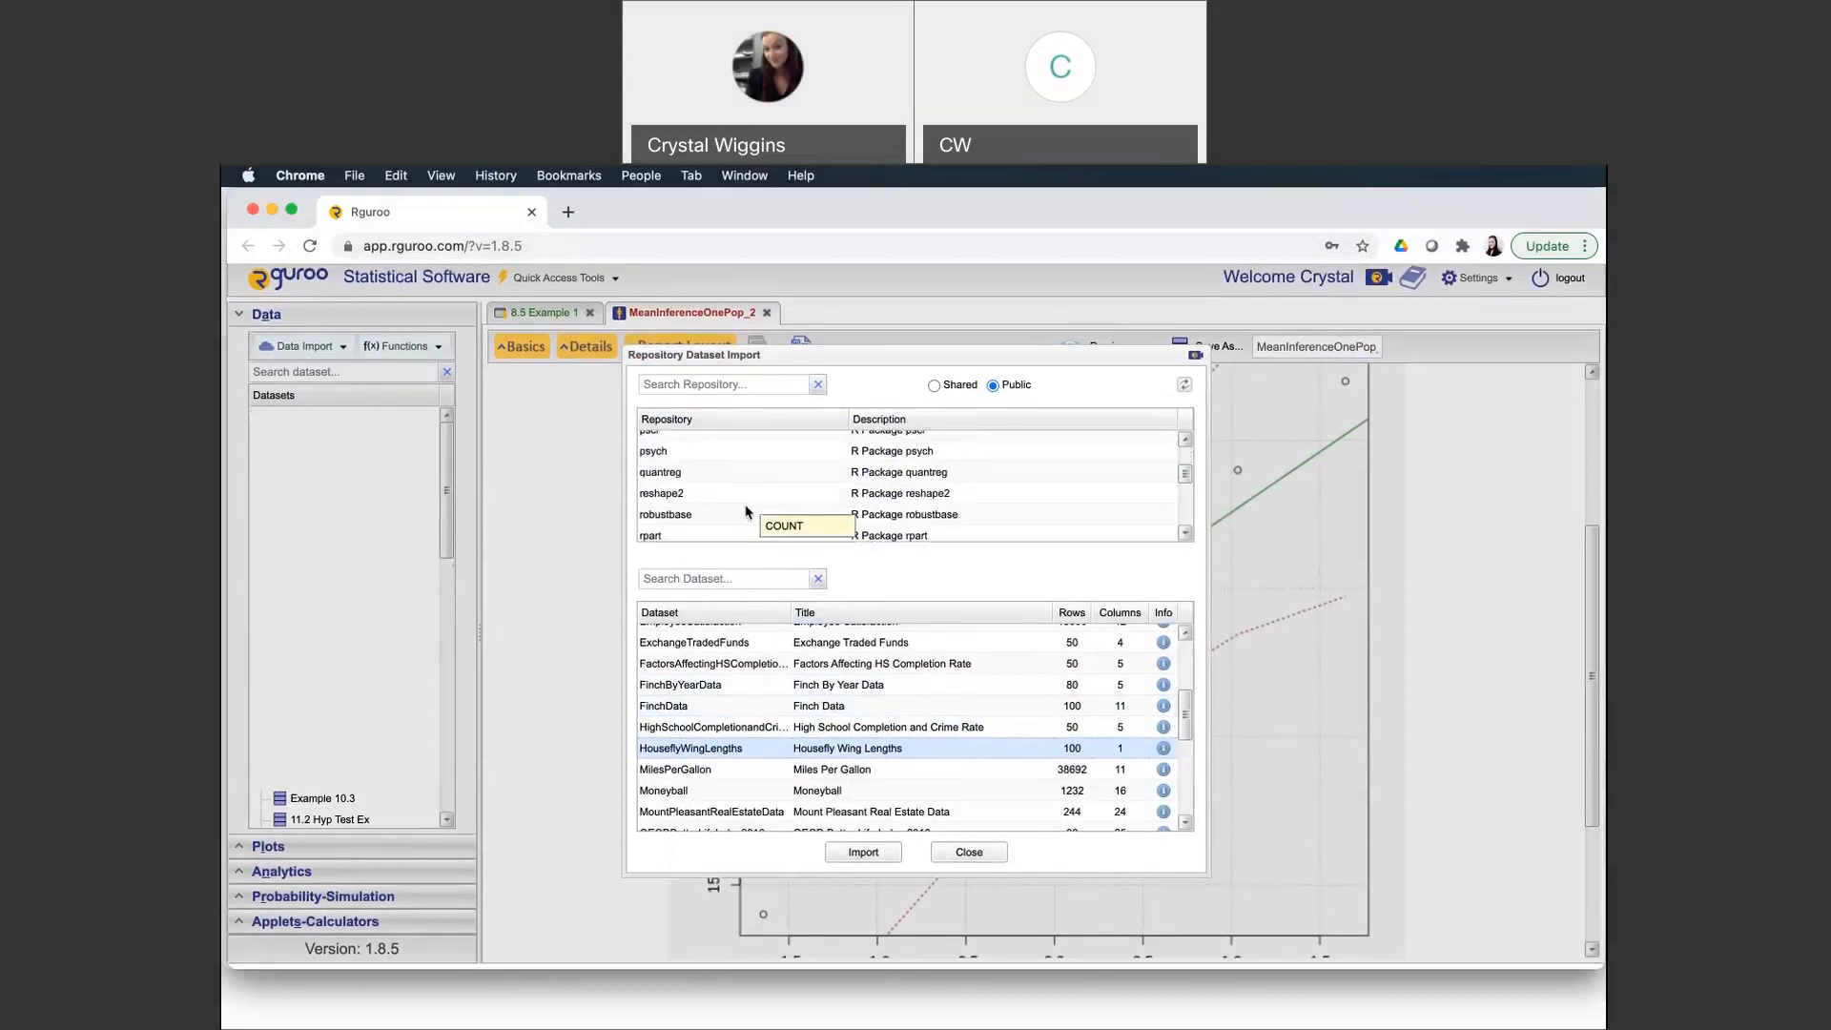
pyautogui.scroll(1, 745, 505)
pyautogui.click(809, 467)
pyautogui.click(809, 474)
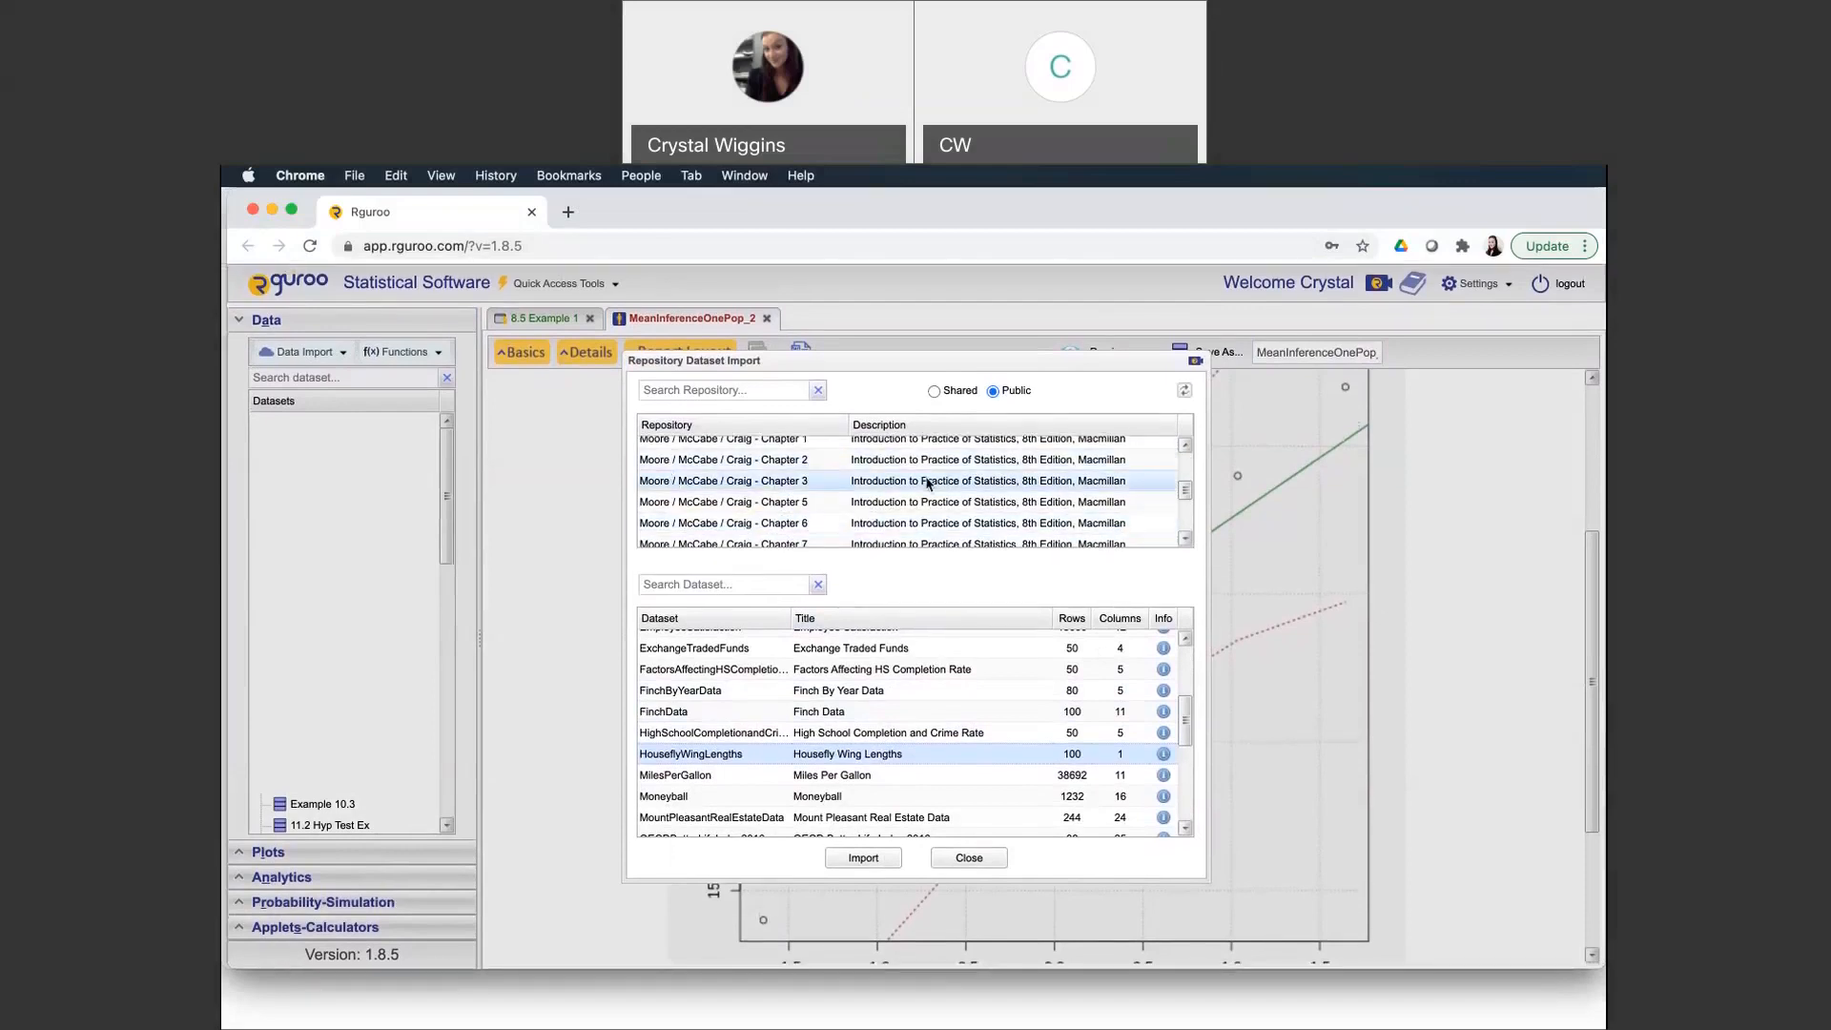
pyautogui.scroll(1, 827, 489)
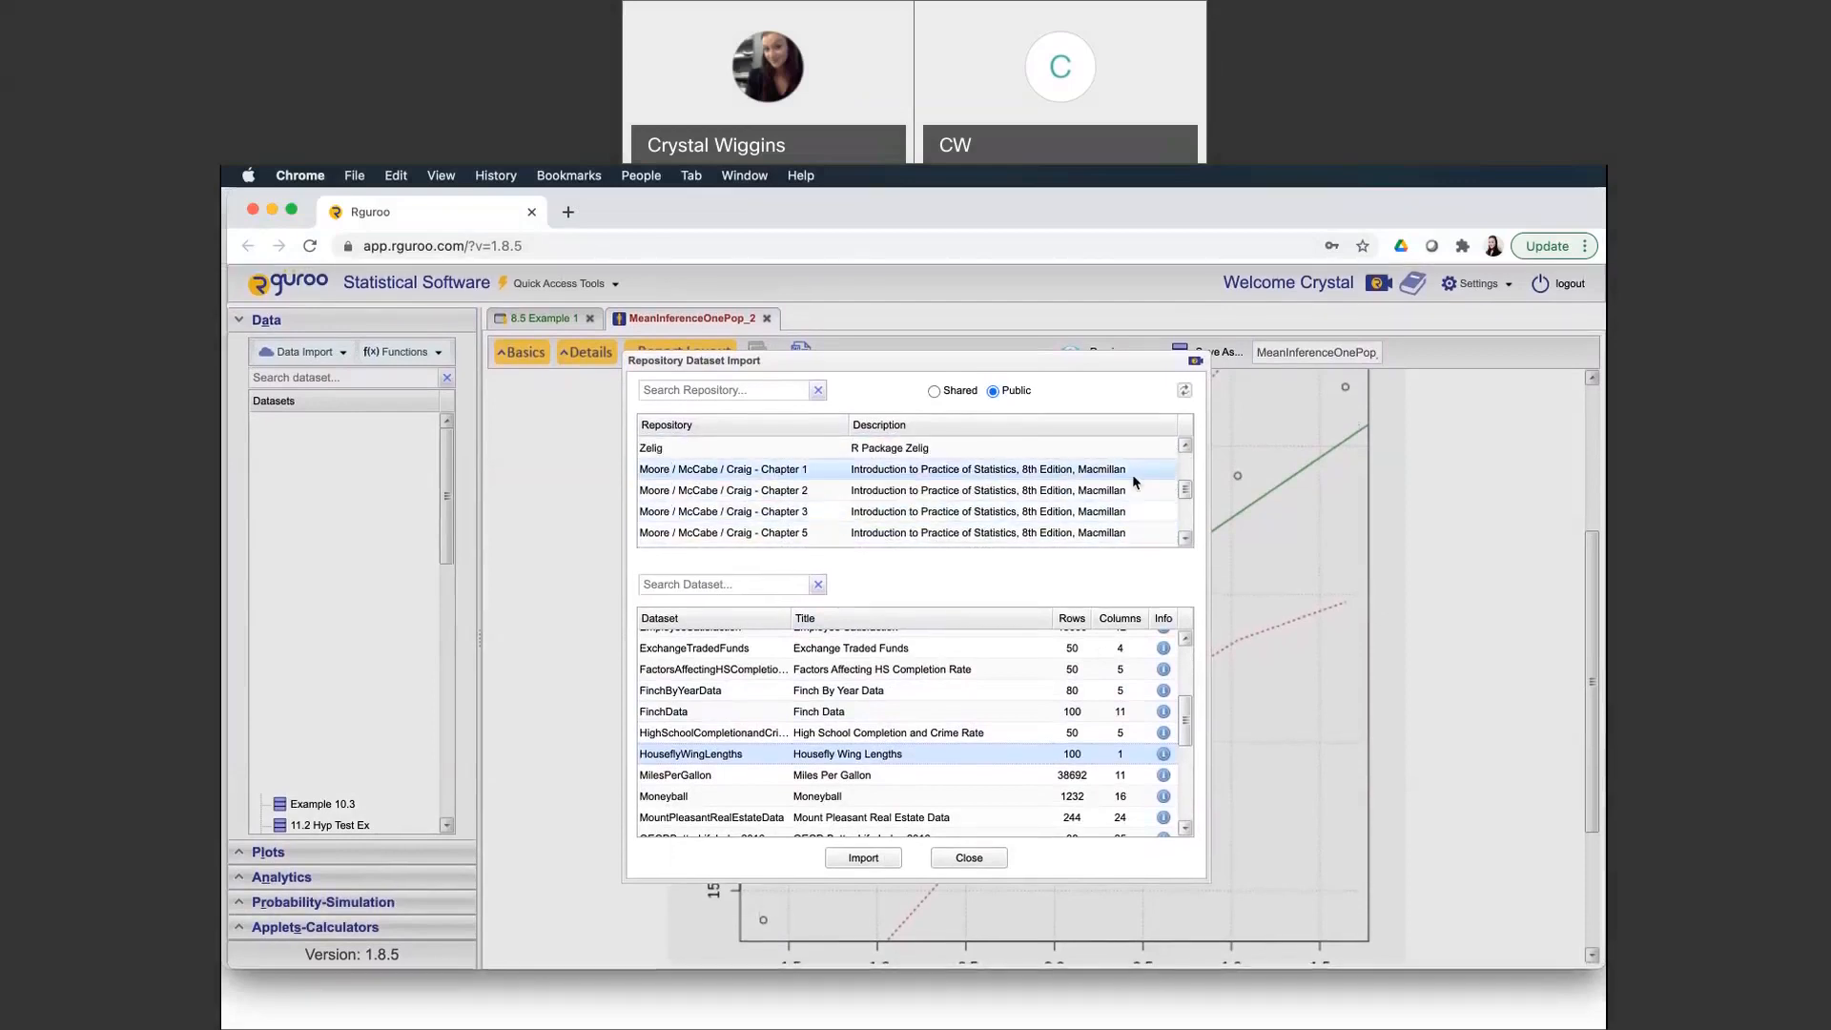
pyautogui.click(1049, 491)
pyautogui.scroll(-3, 1052, 499)
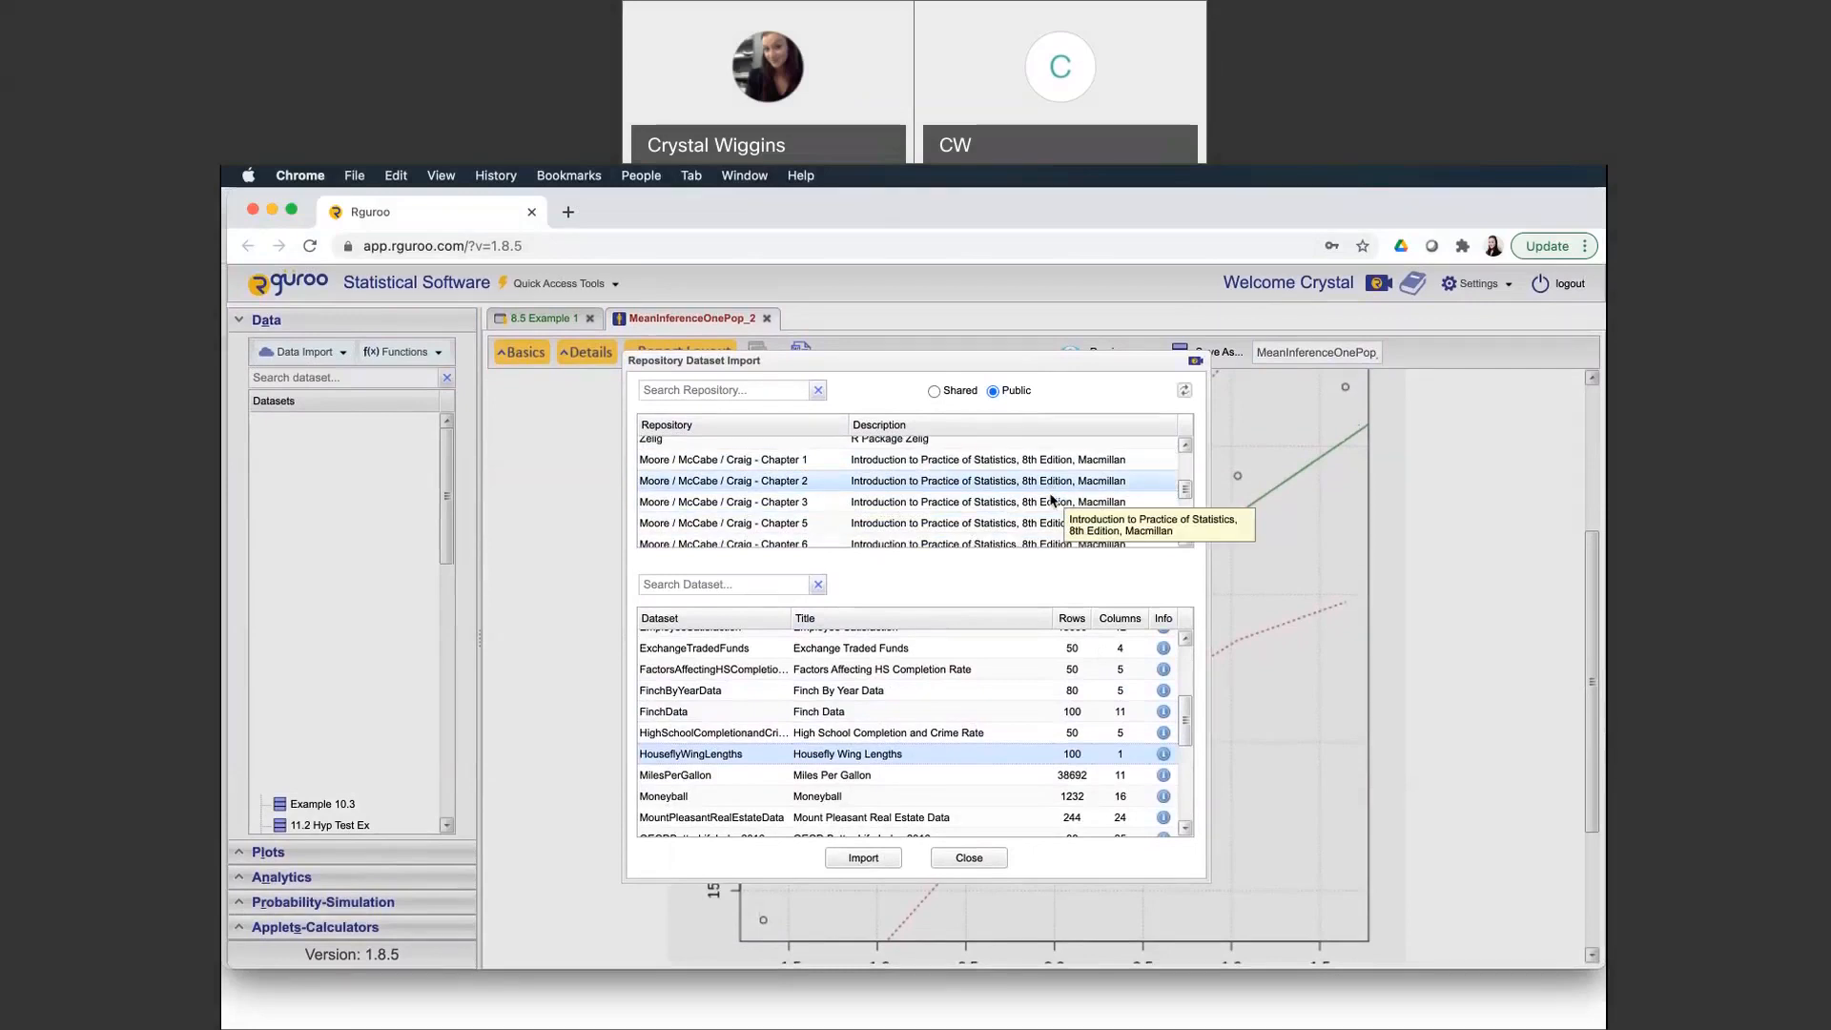
pyautogui.scroll(-6, 1052, 499)
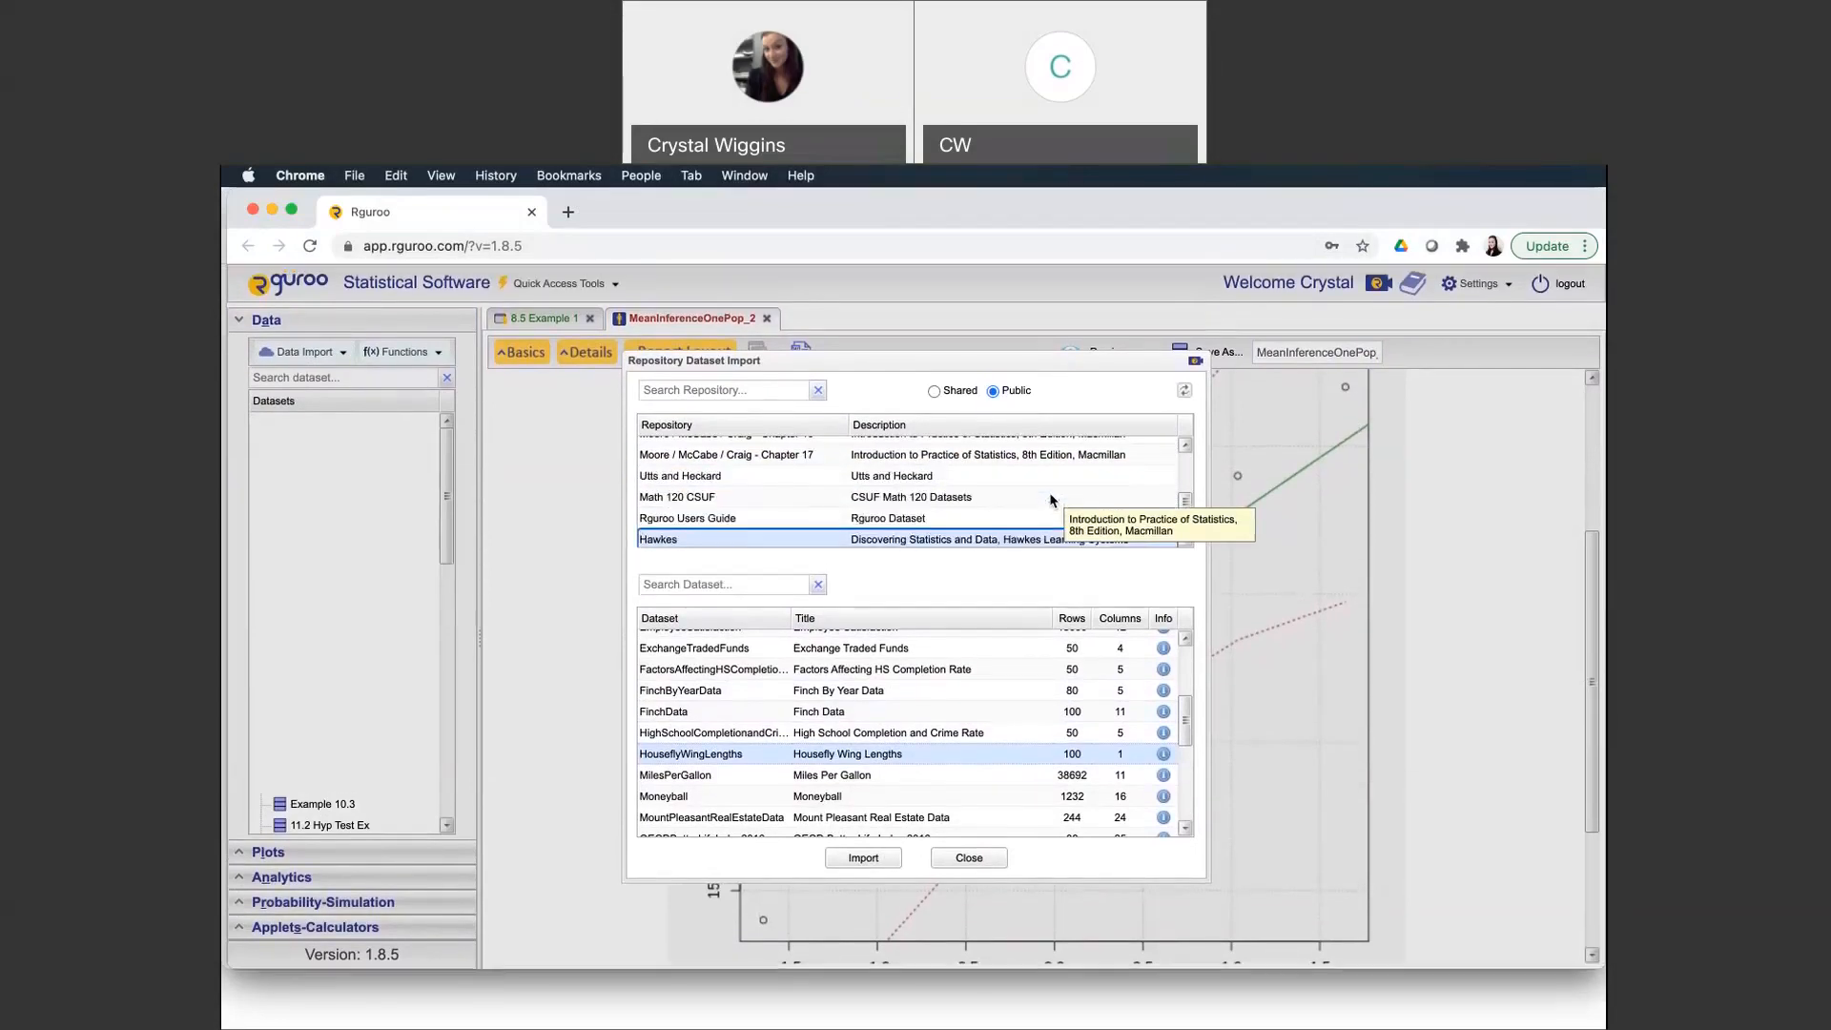
pyautogui.scroll(-3, 695, 483)
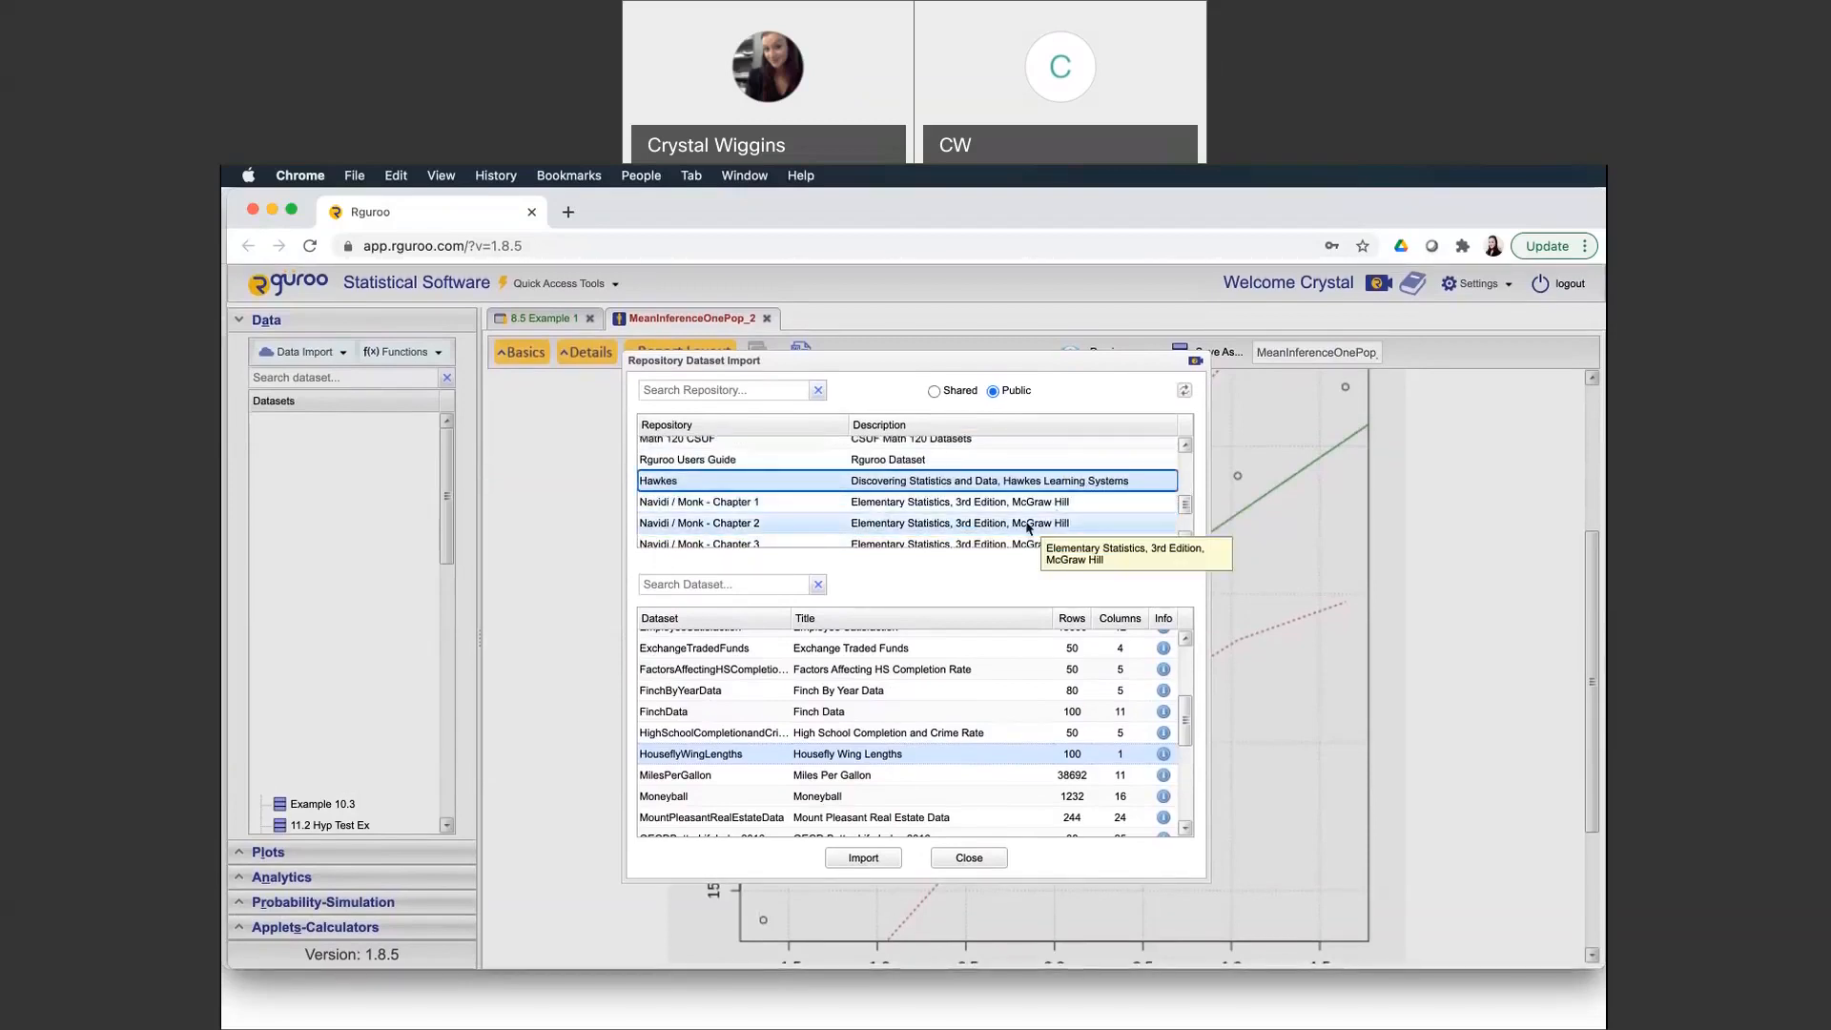
pyautogui.scroll(-5, 1039, 523)
pyautogui.scroll(8, 1028, 527)
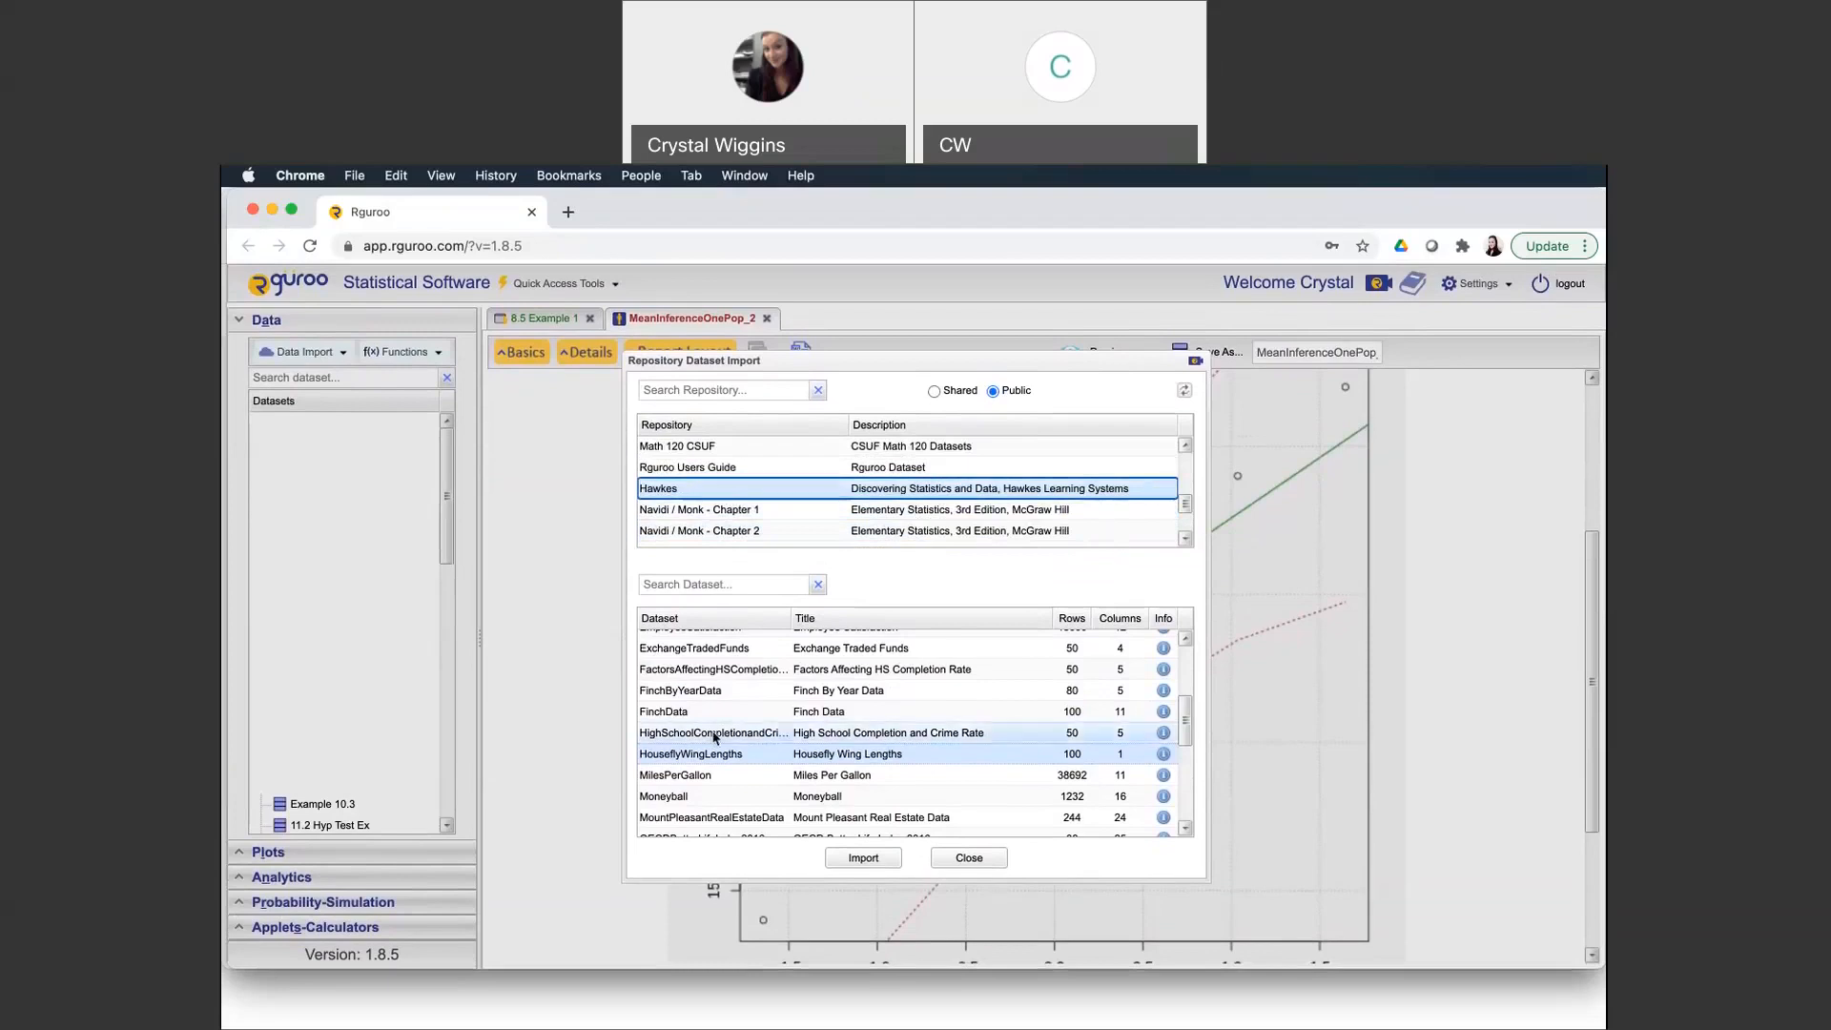
# Locate the HouseflyWingLengths dataset in the Hawkes repository, and close the repository without importing it
pyautogui.scroll(-15, 714, 738)
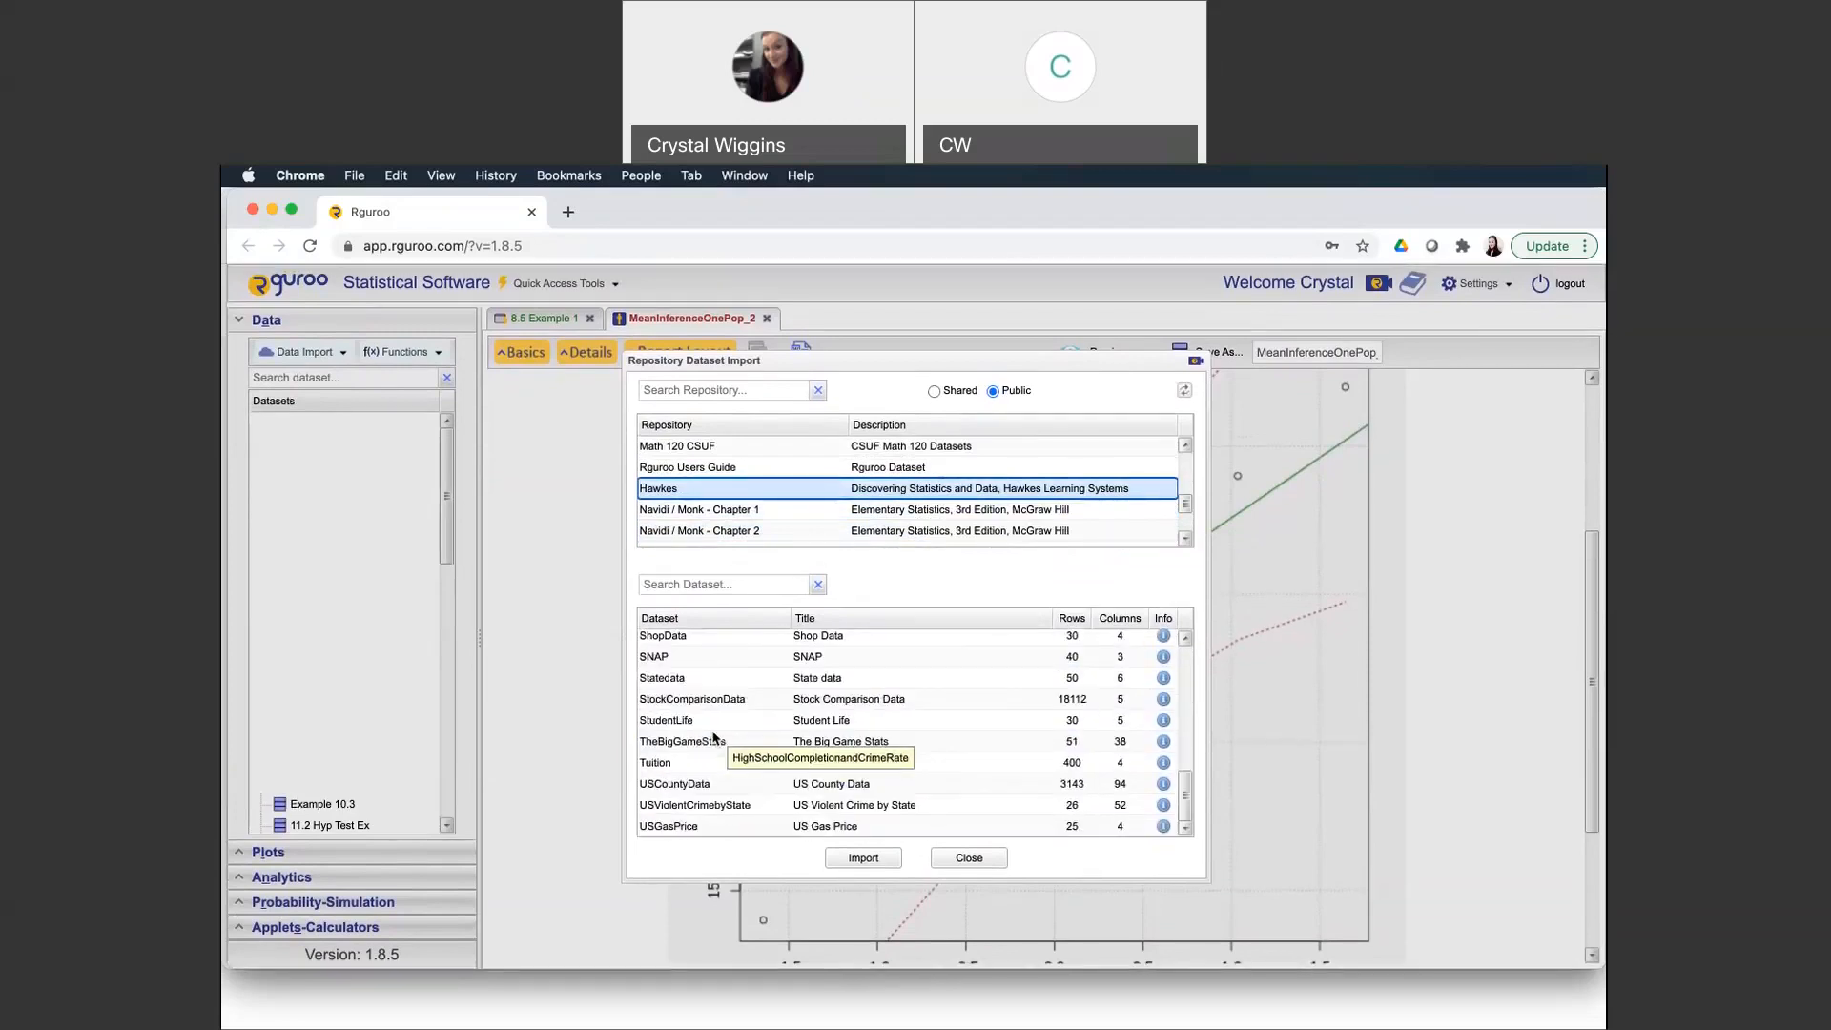
pyautogui.scroll(15, 714, 737)
pyautogui.click(699, 750)
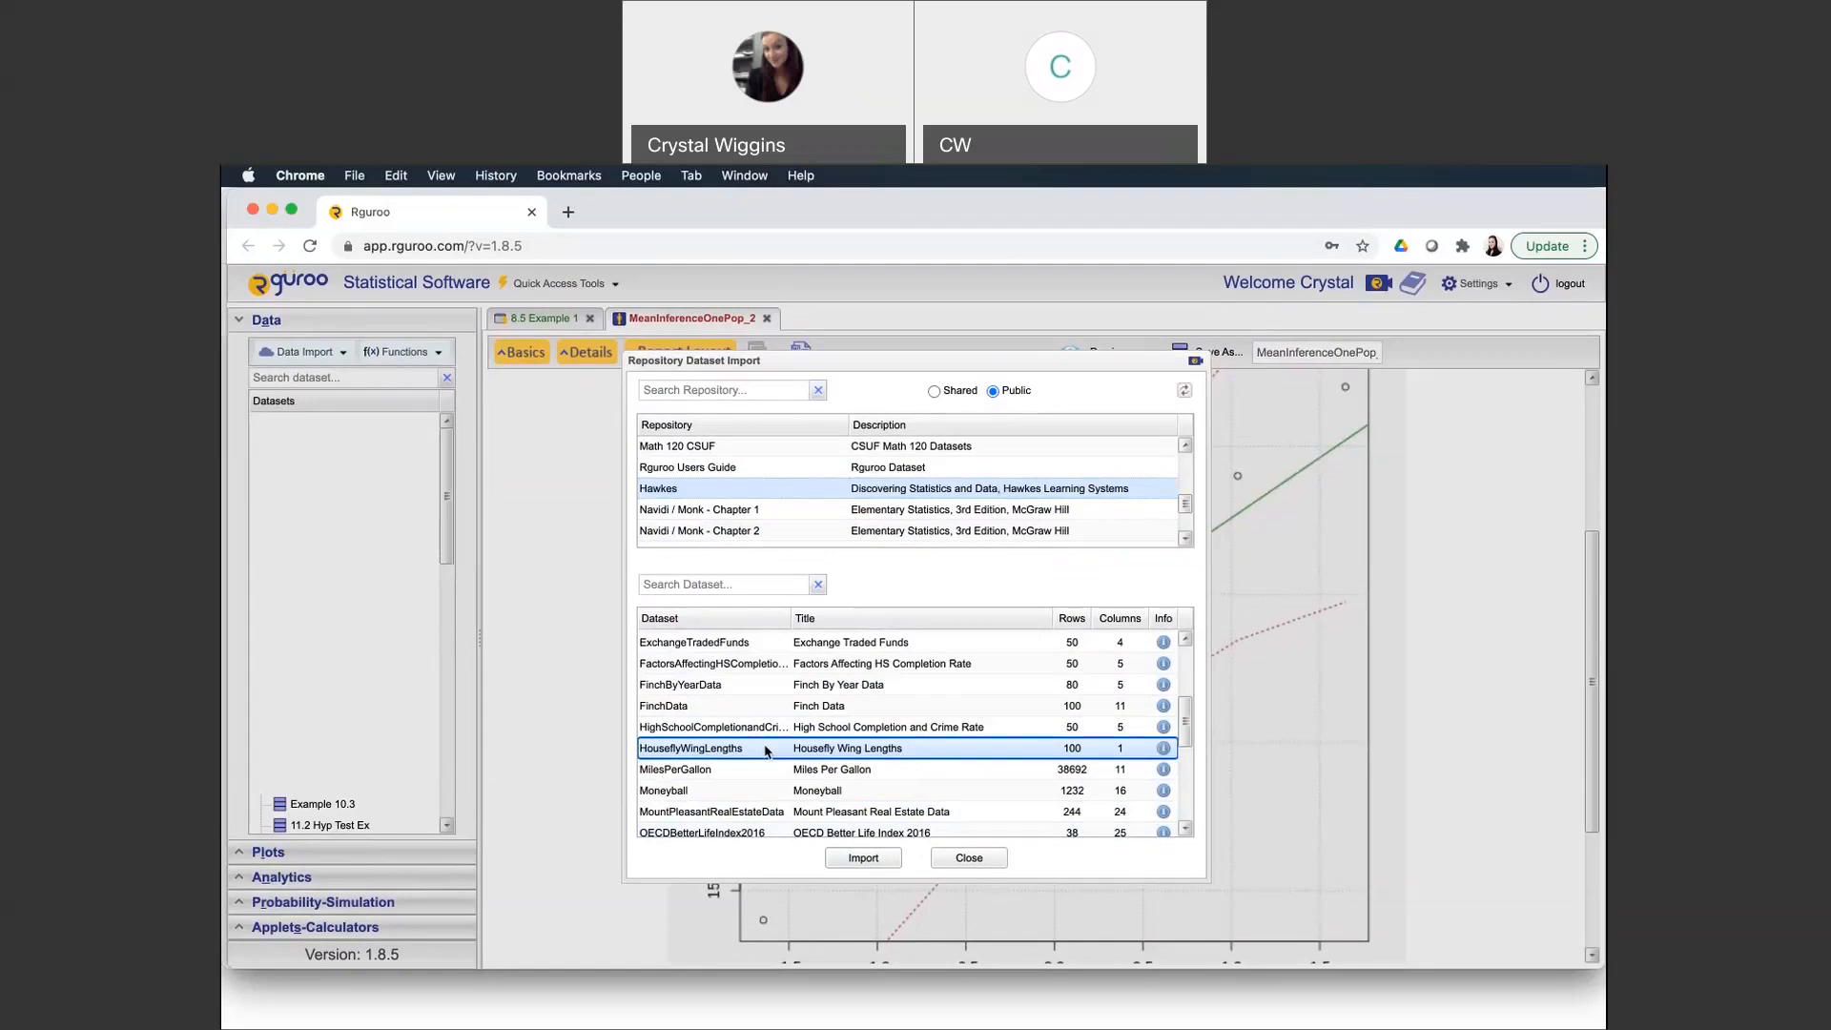
pyautogui.click(959, 861)
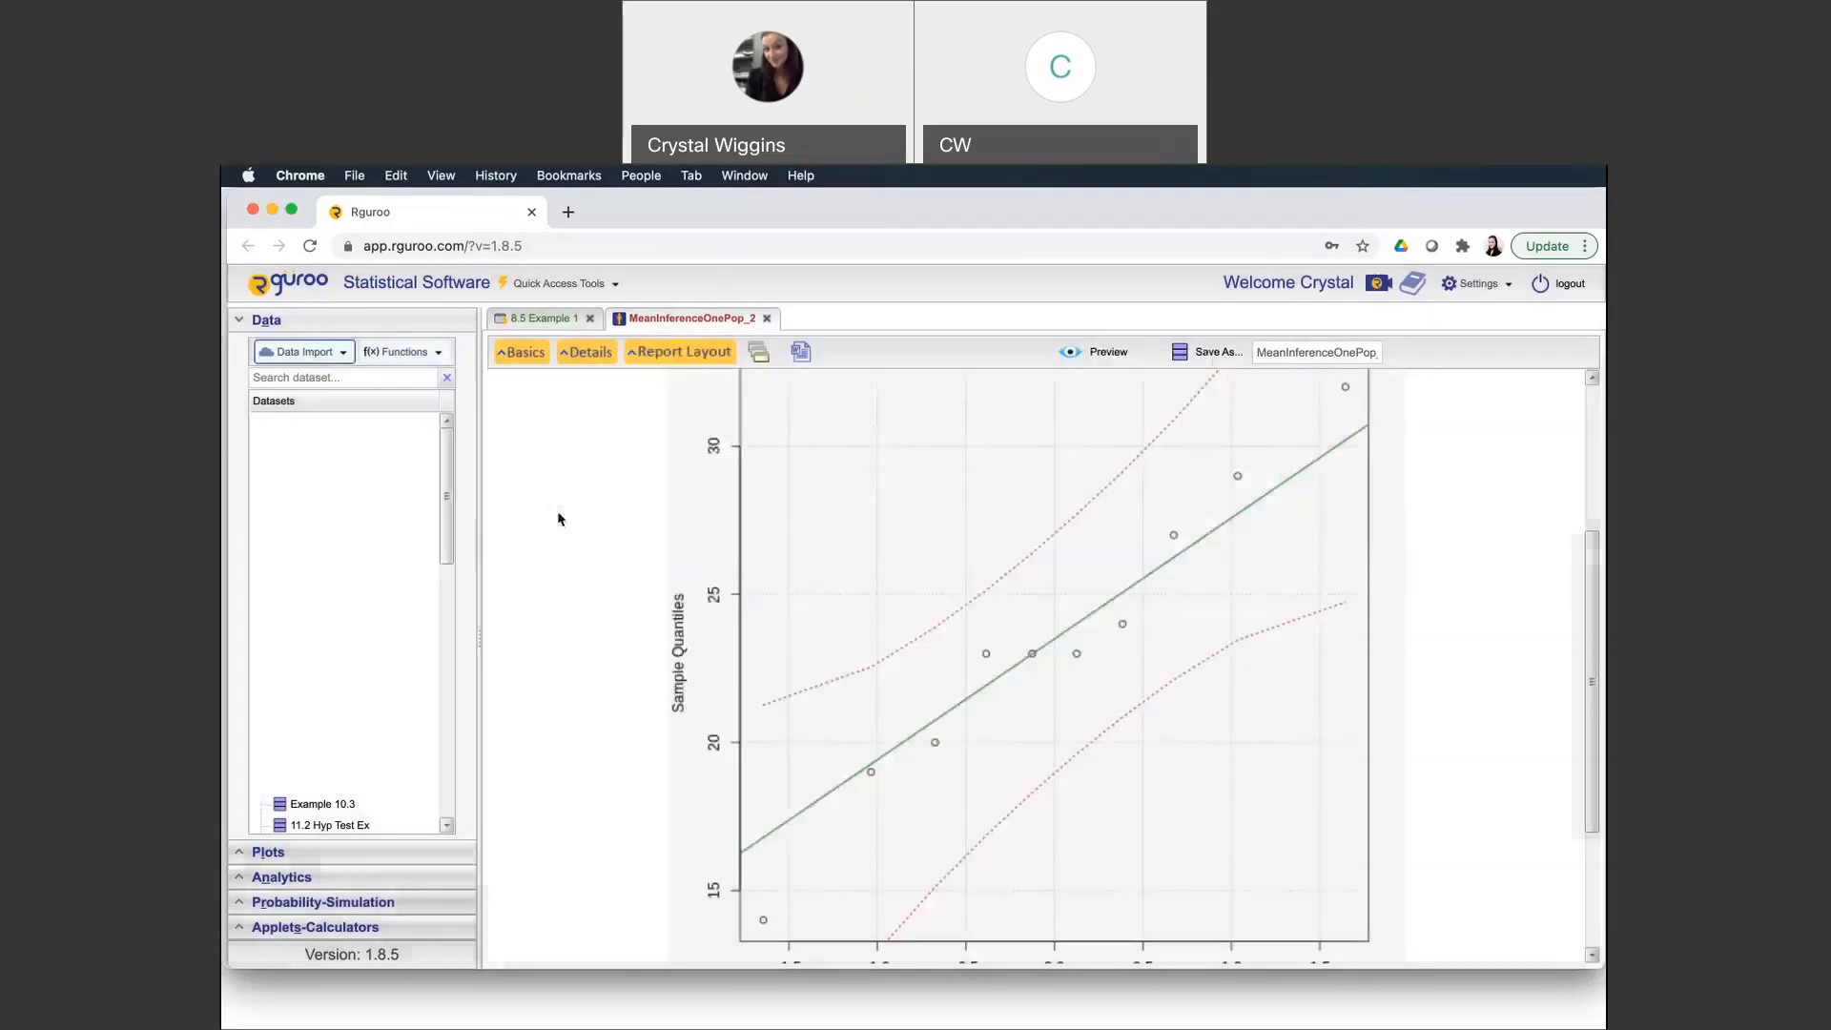
# Open the HouseflyWingLengths dataset from the saved datasets and look through its length values from the first to the last case
pyautogui.scroll(-8, 339, 581)
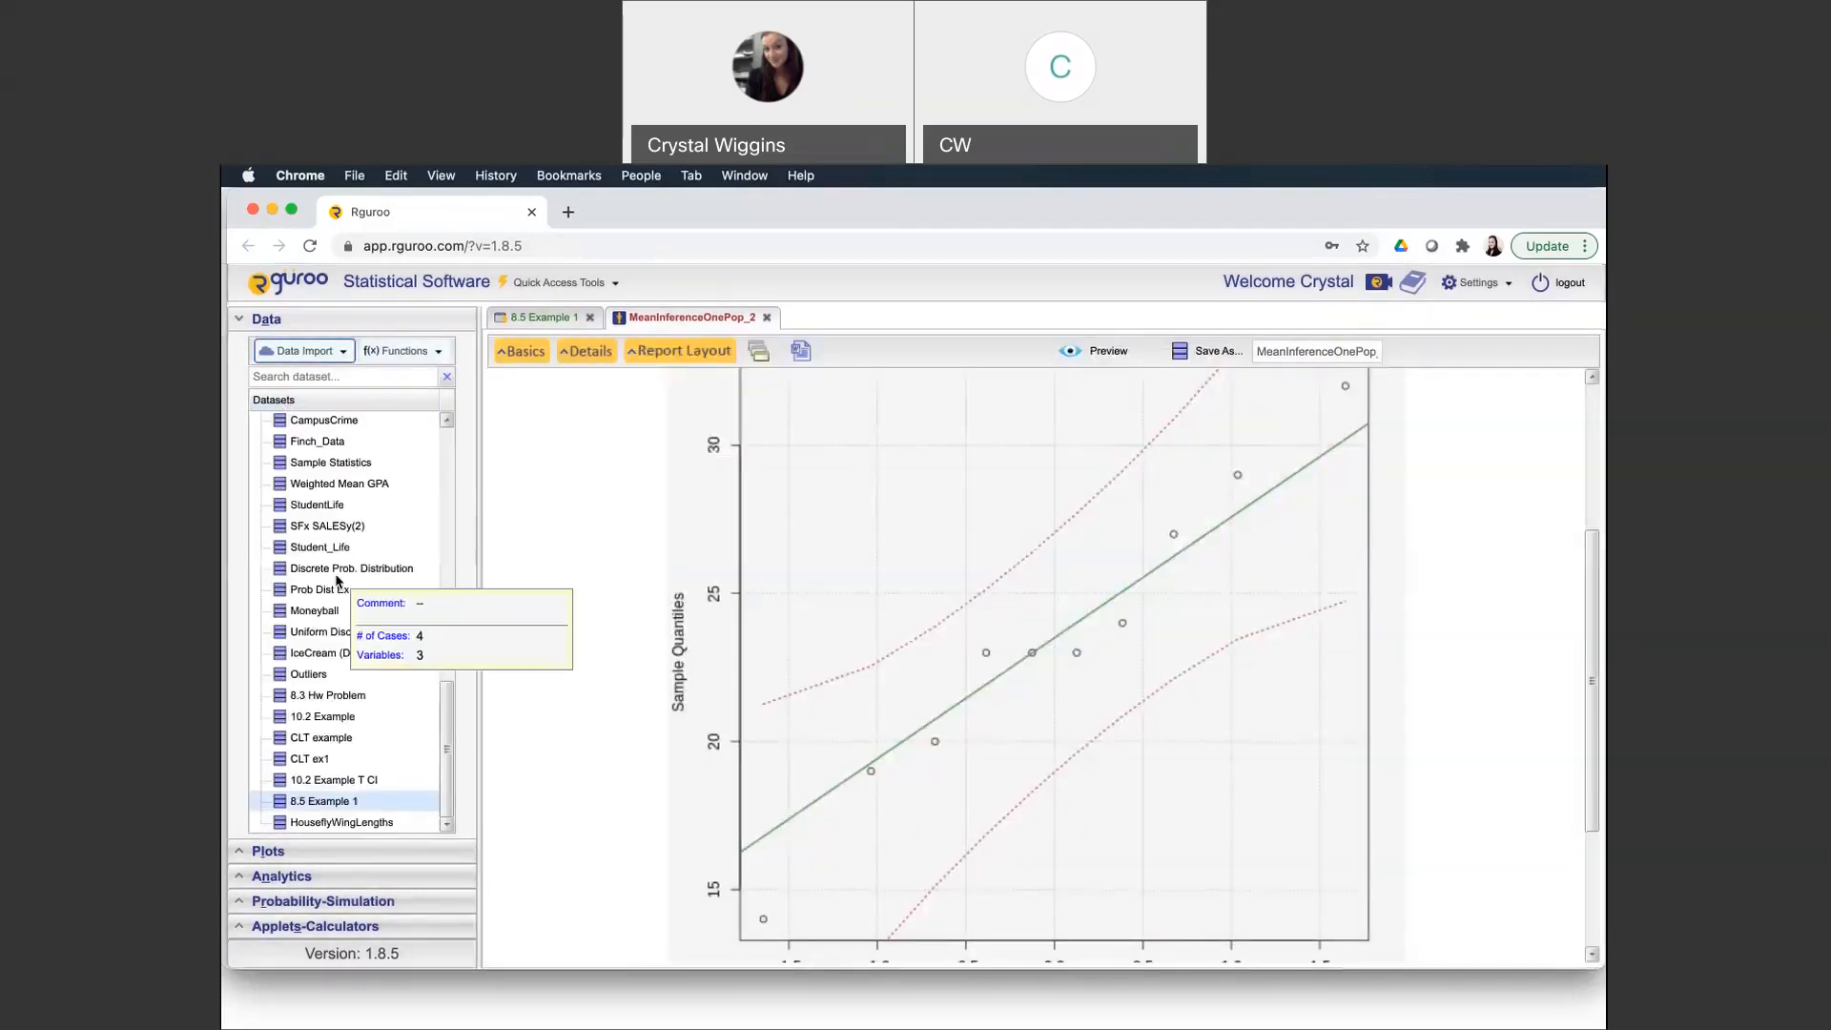
pyautogui.click(360, 826)
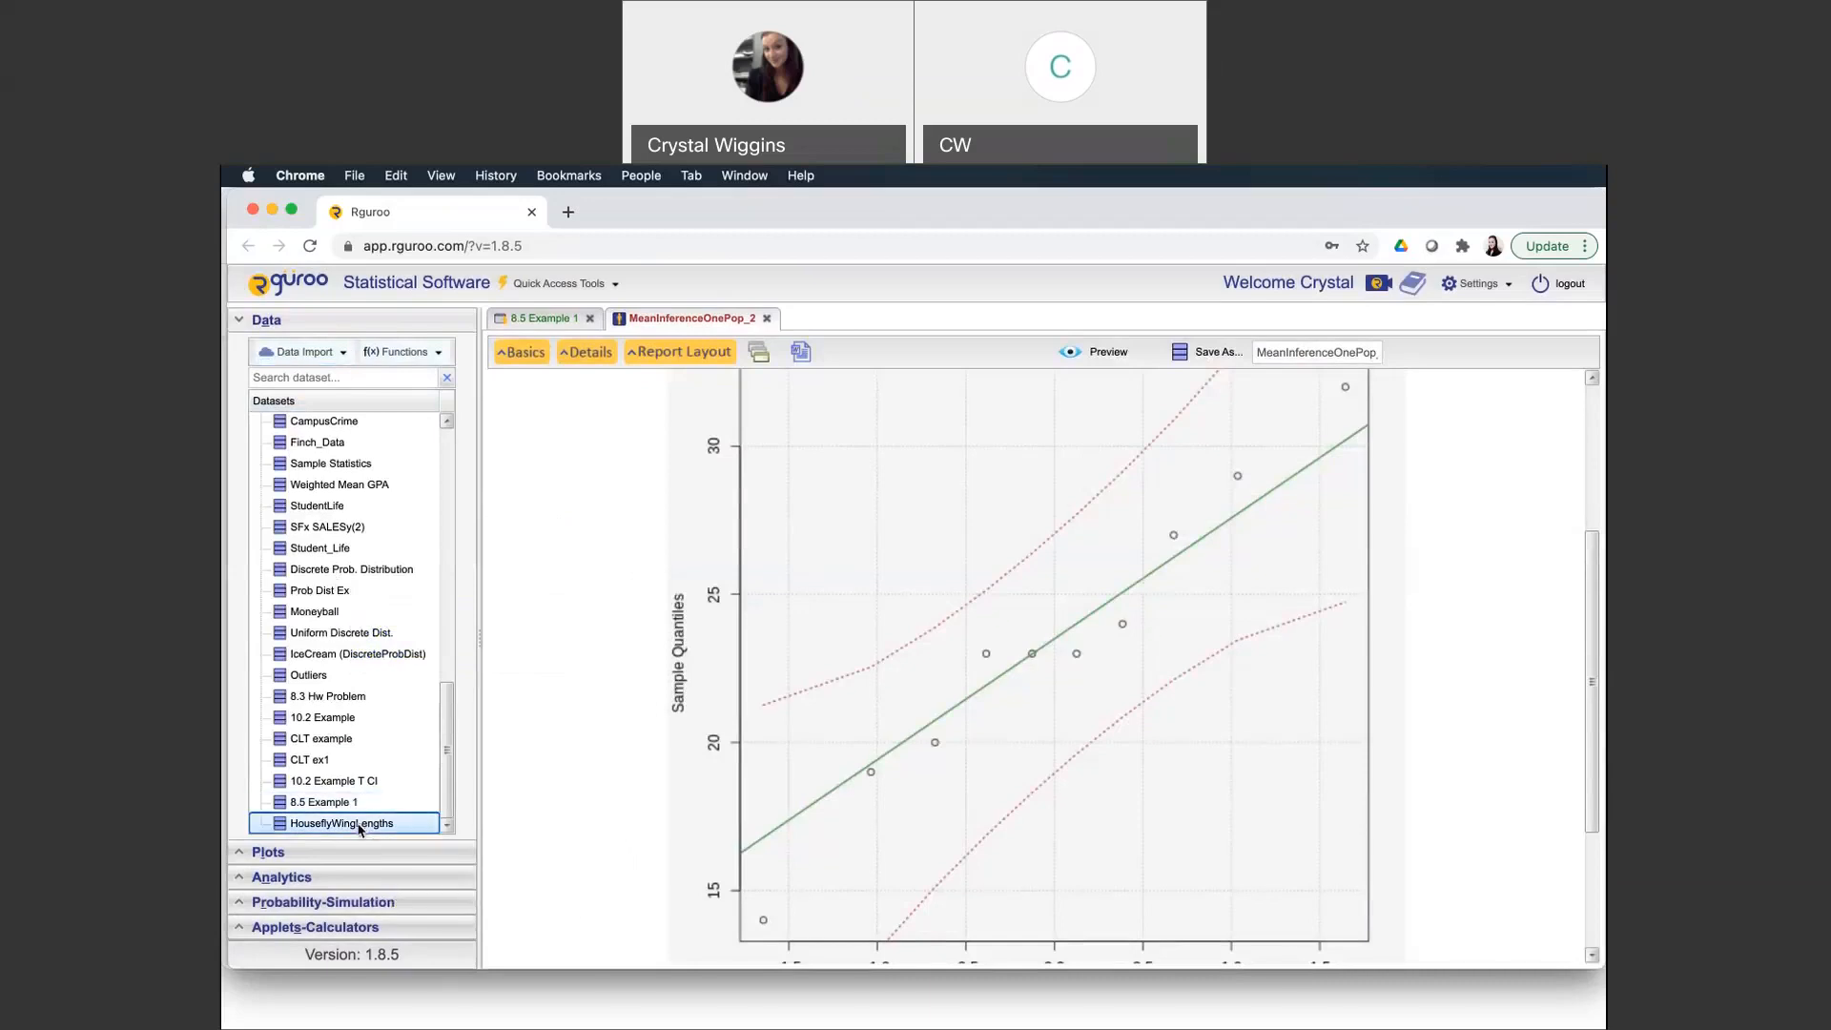
pyautogui.doubleClick(361, 826)
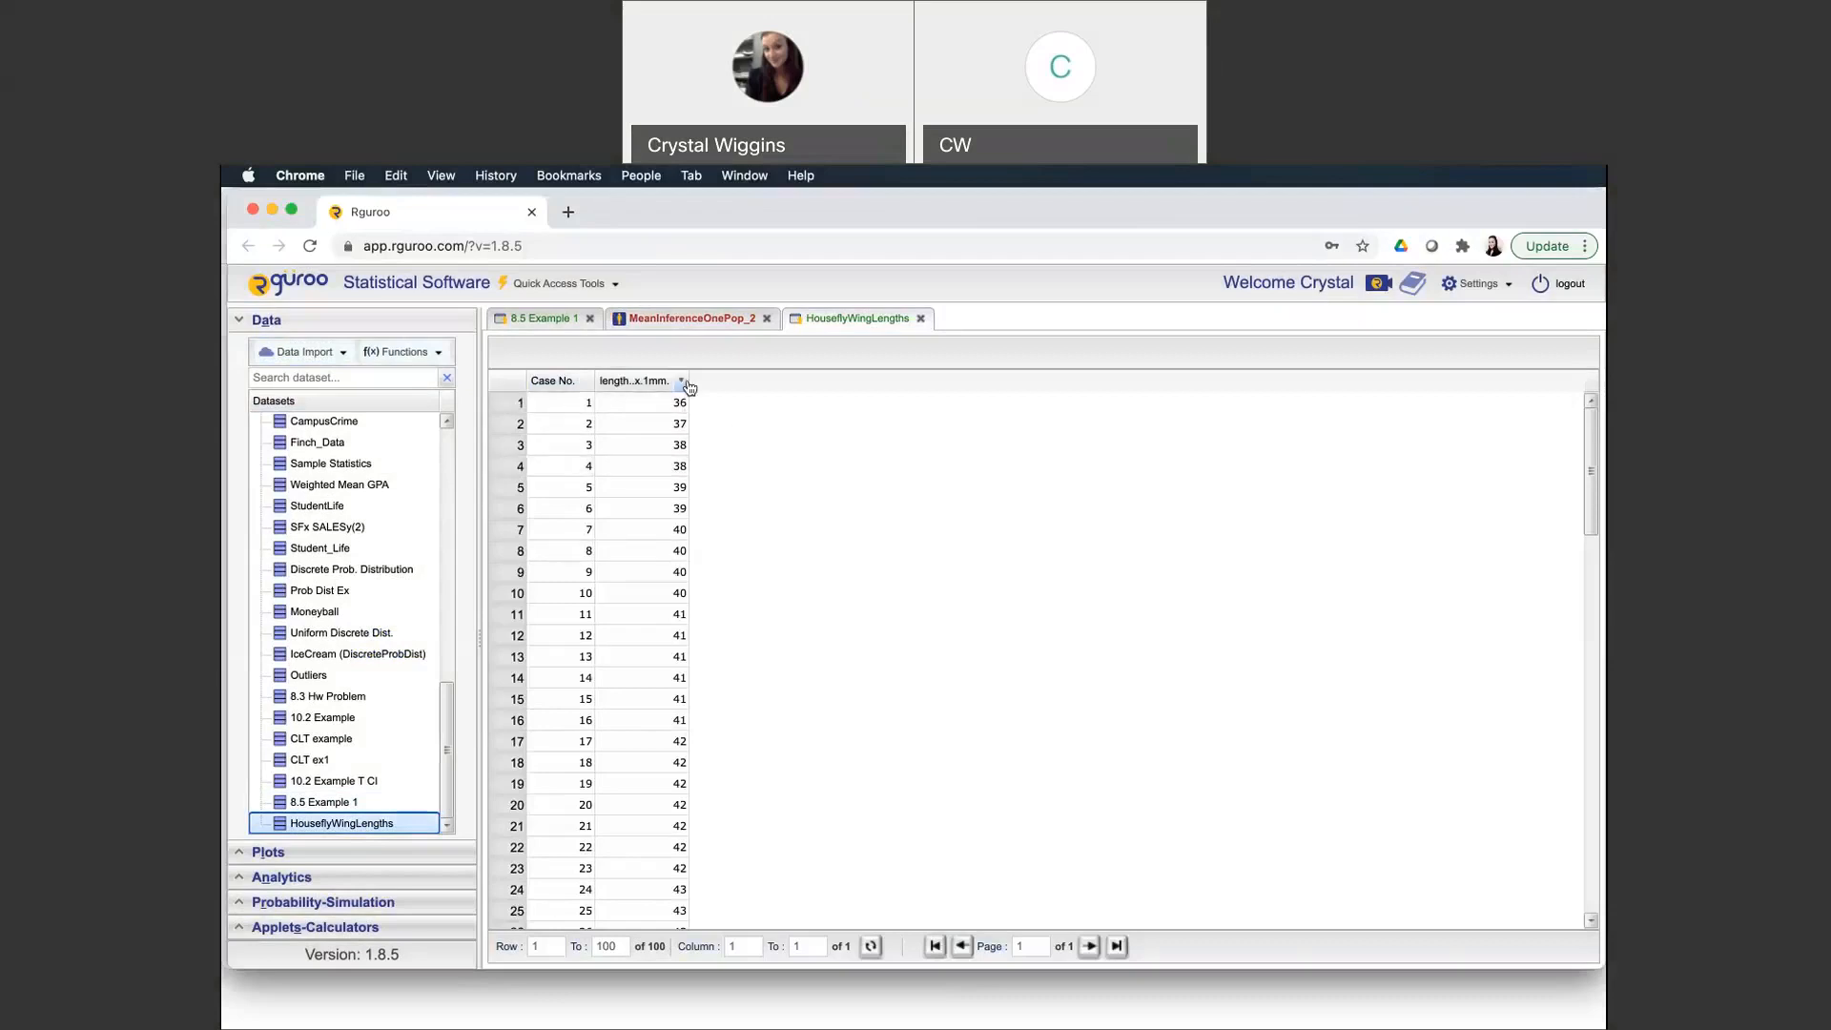
pyautogui.scroll(-15, 657, 410)
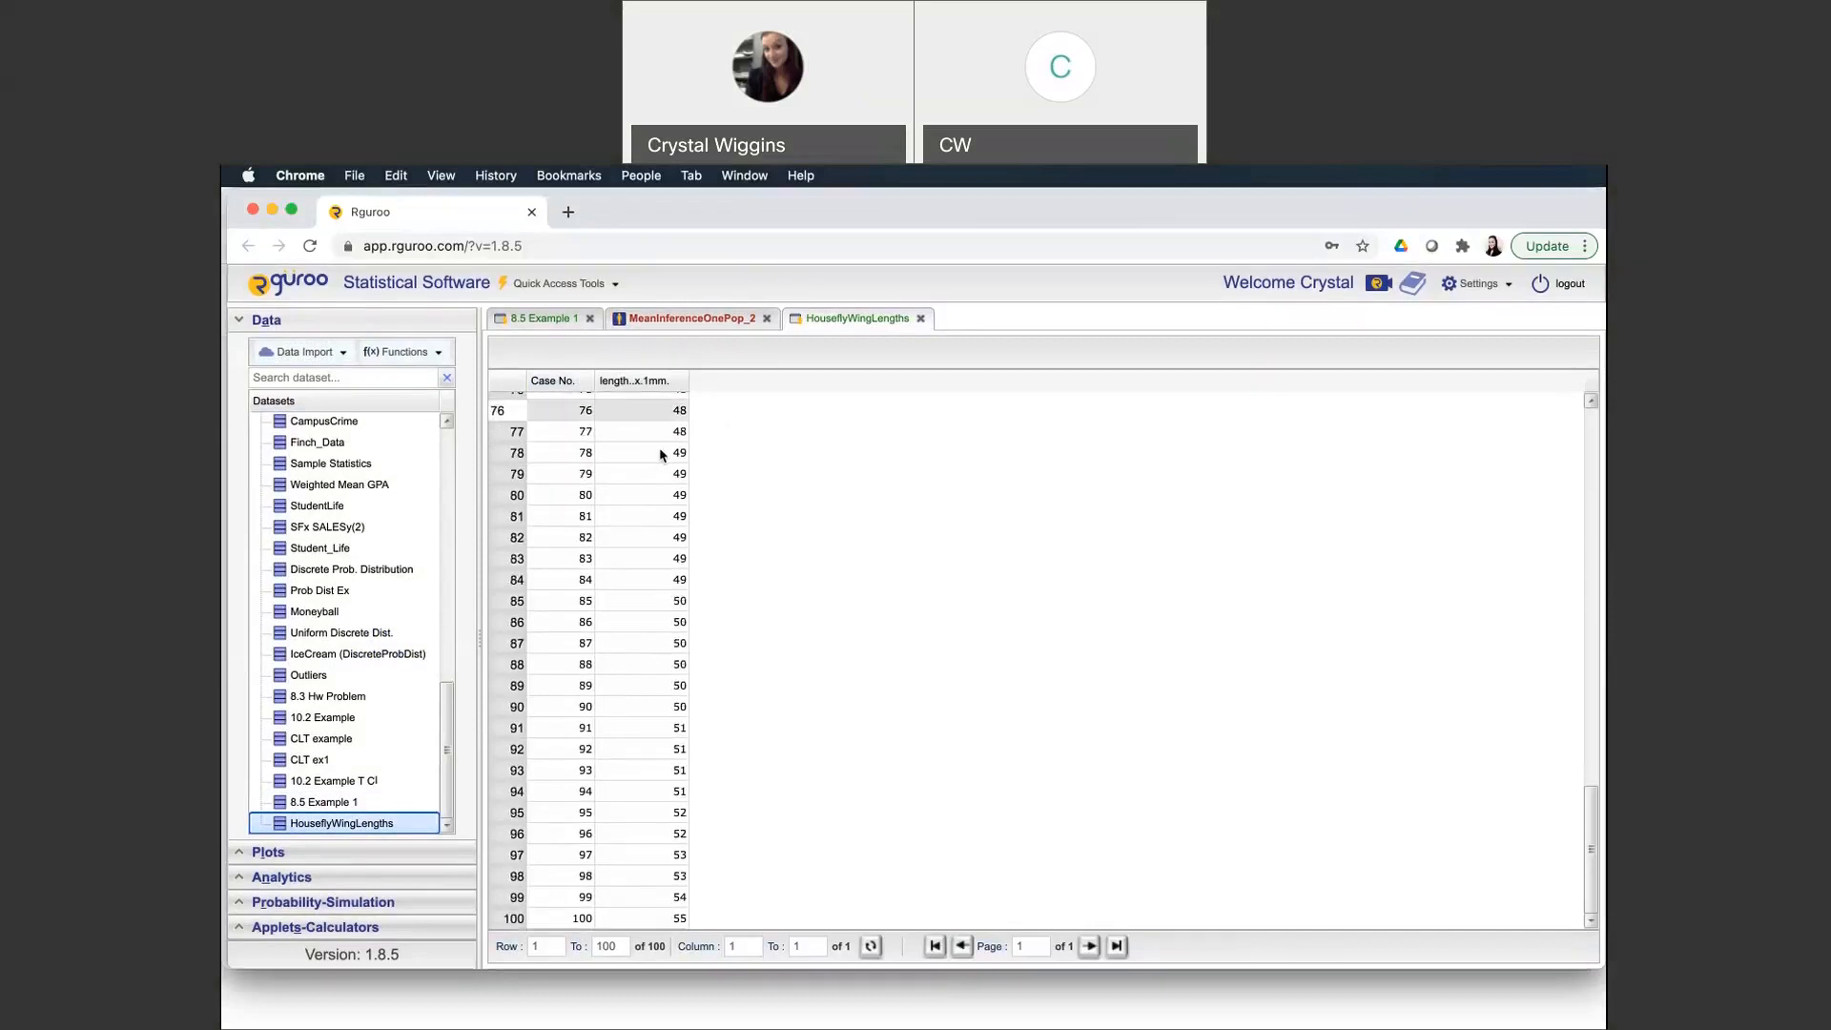
pyautogui.scroll(3, 682, 673)
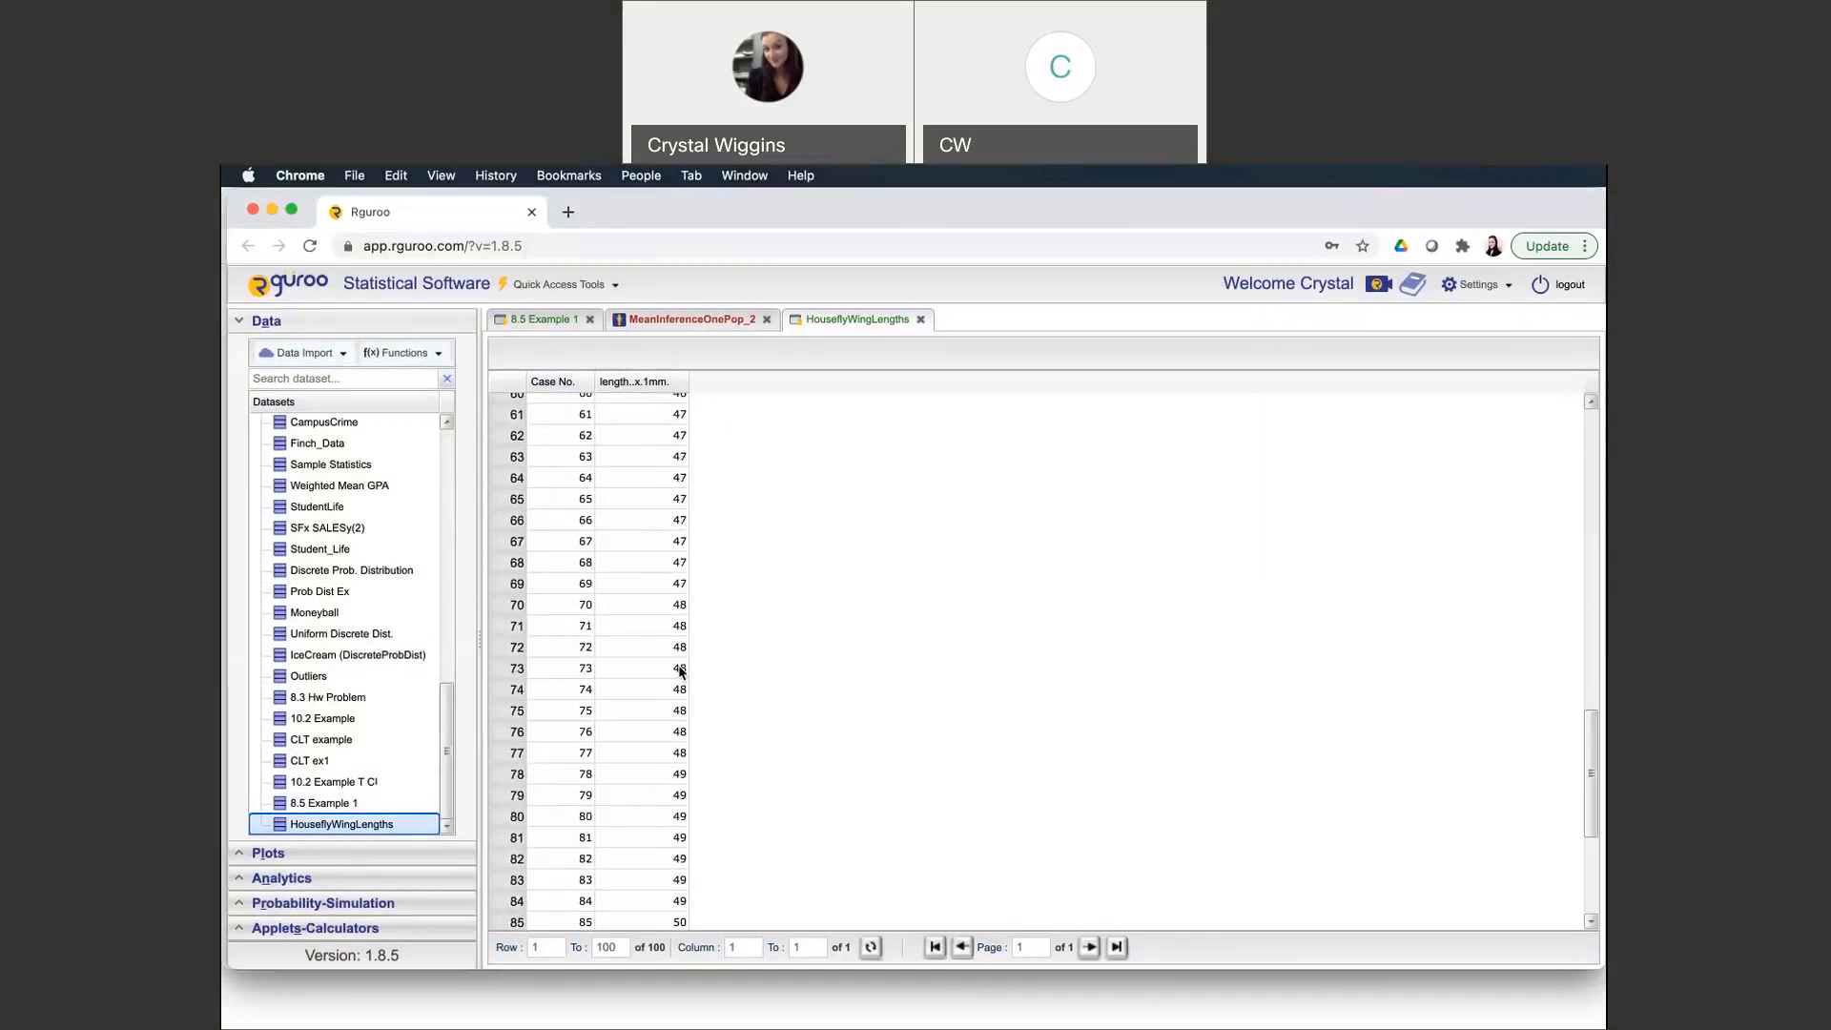
pyautogui.scroll(12, 682, 672)
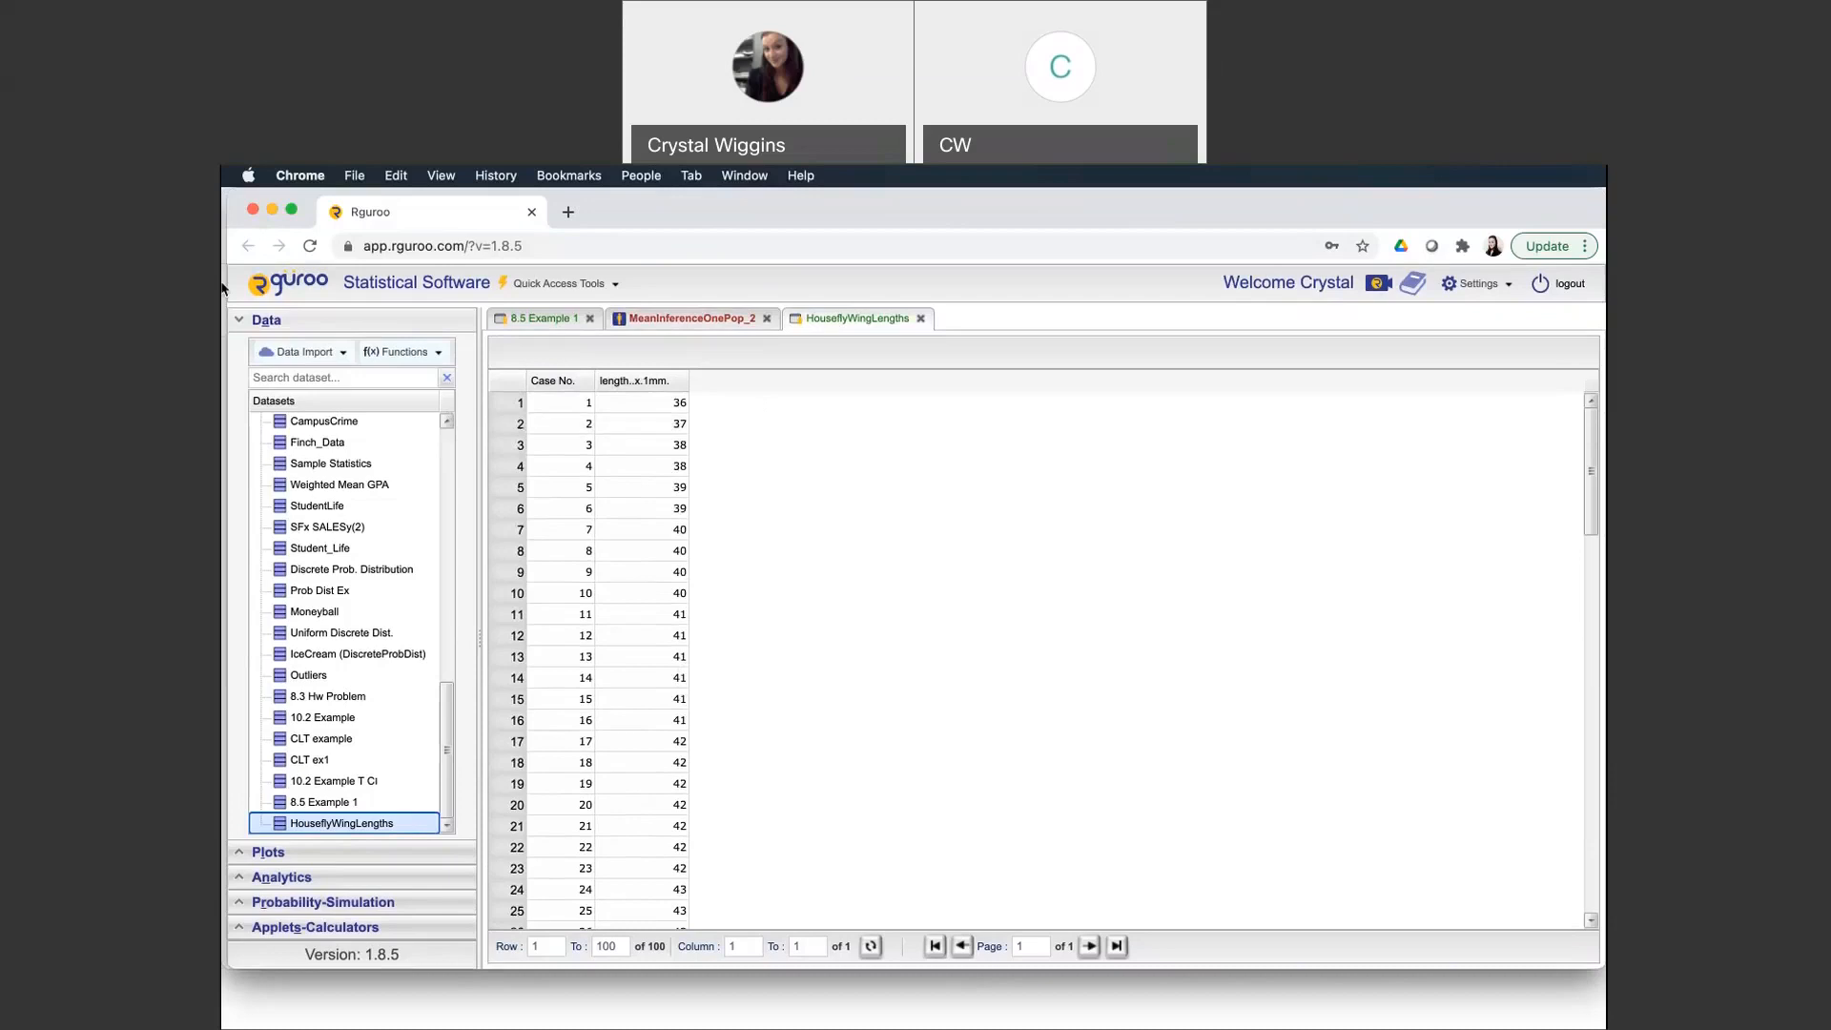
# Start a new histogram using the dataset HouseflyWingLengths and its variable length..x.1mm
pyautogui.click(241, 327)
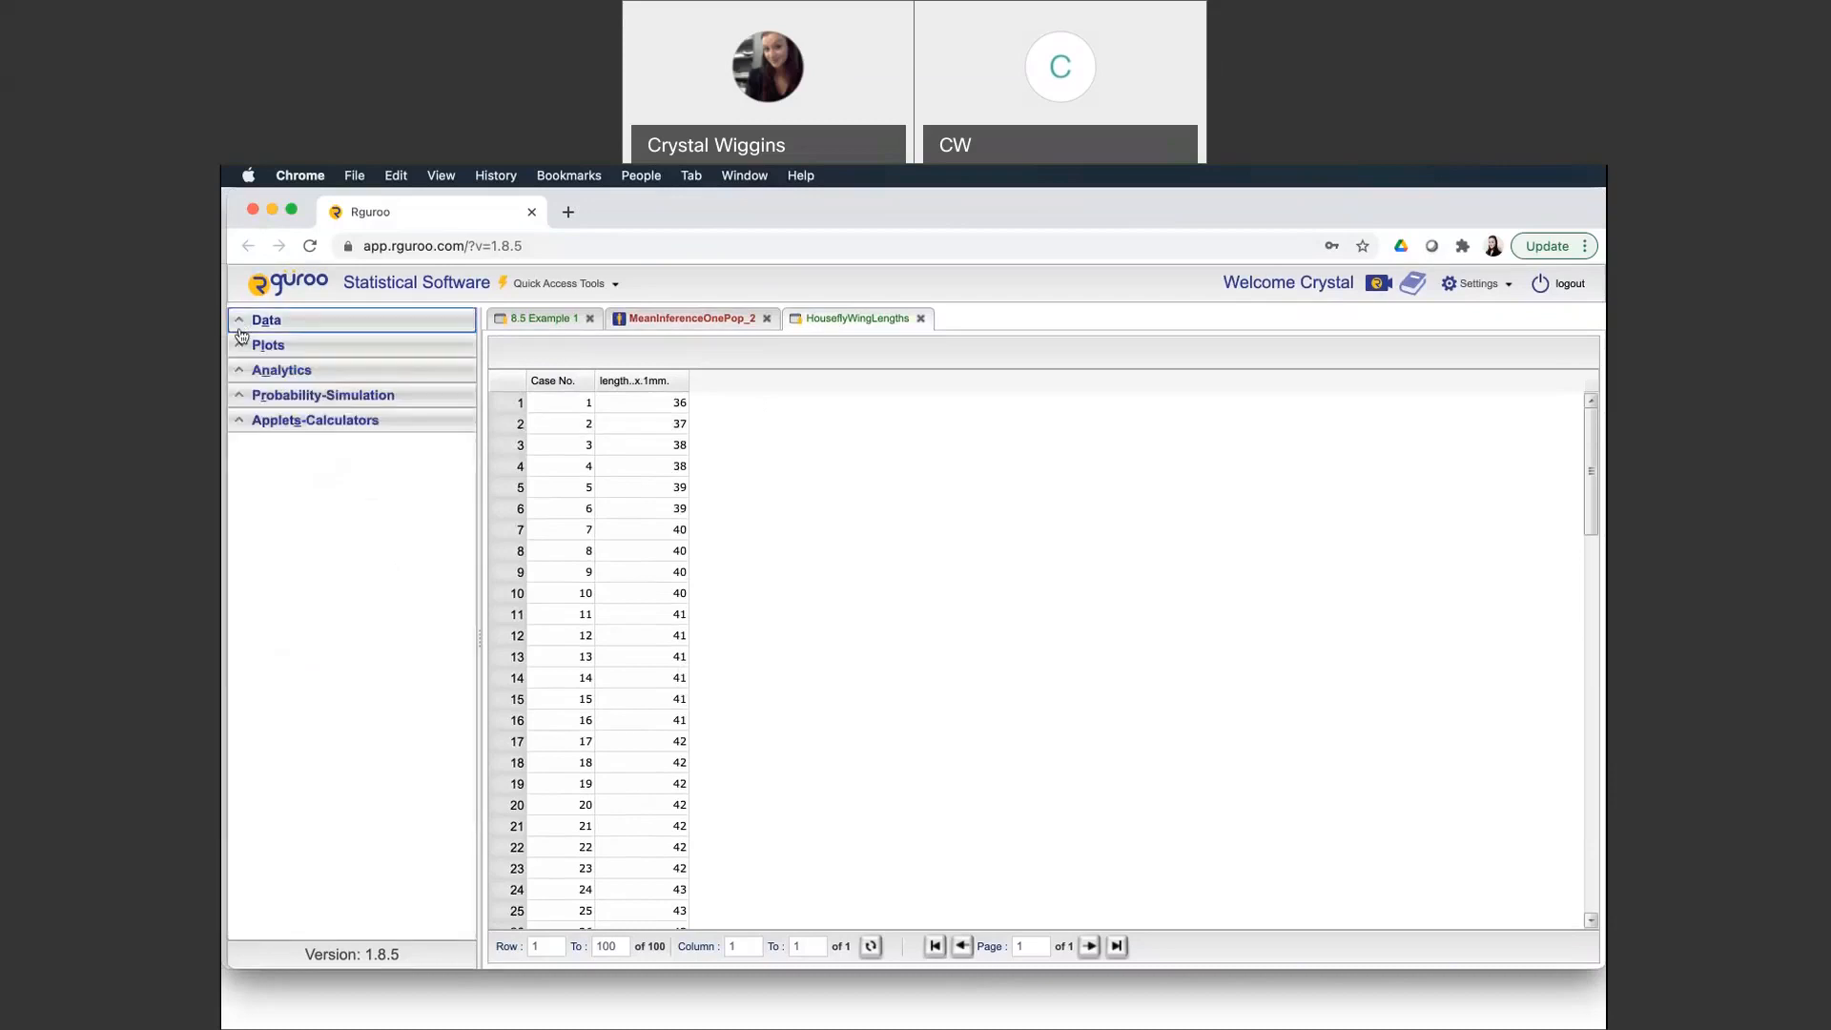
pyautogui.click(244, 349)
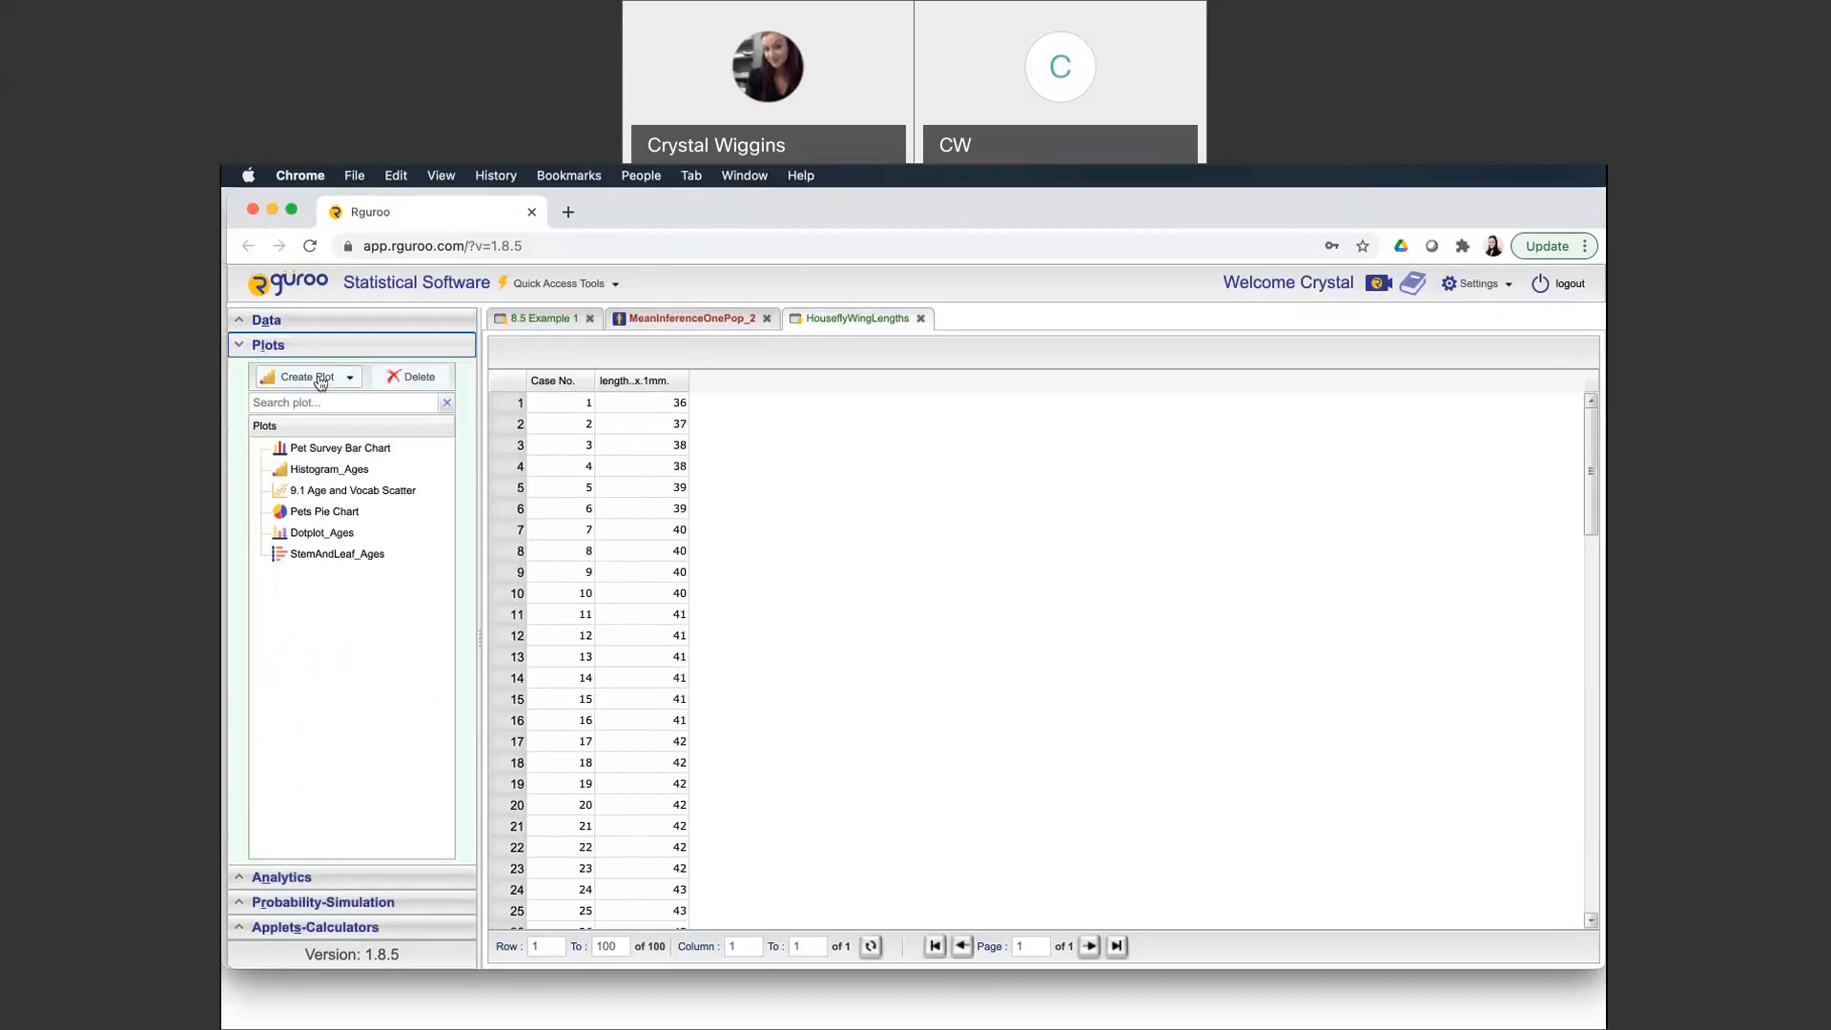
pyautogui.click(352, 377)
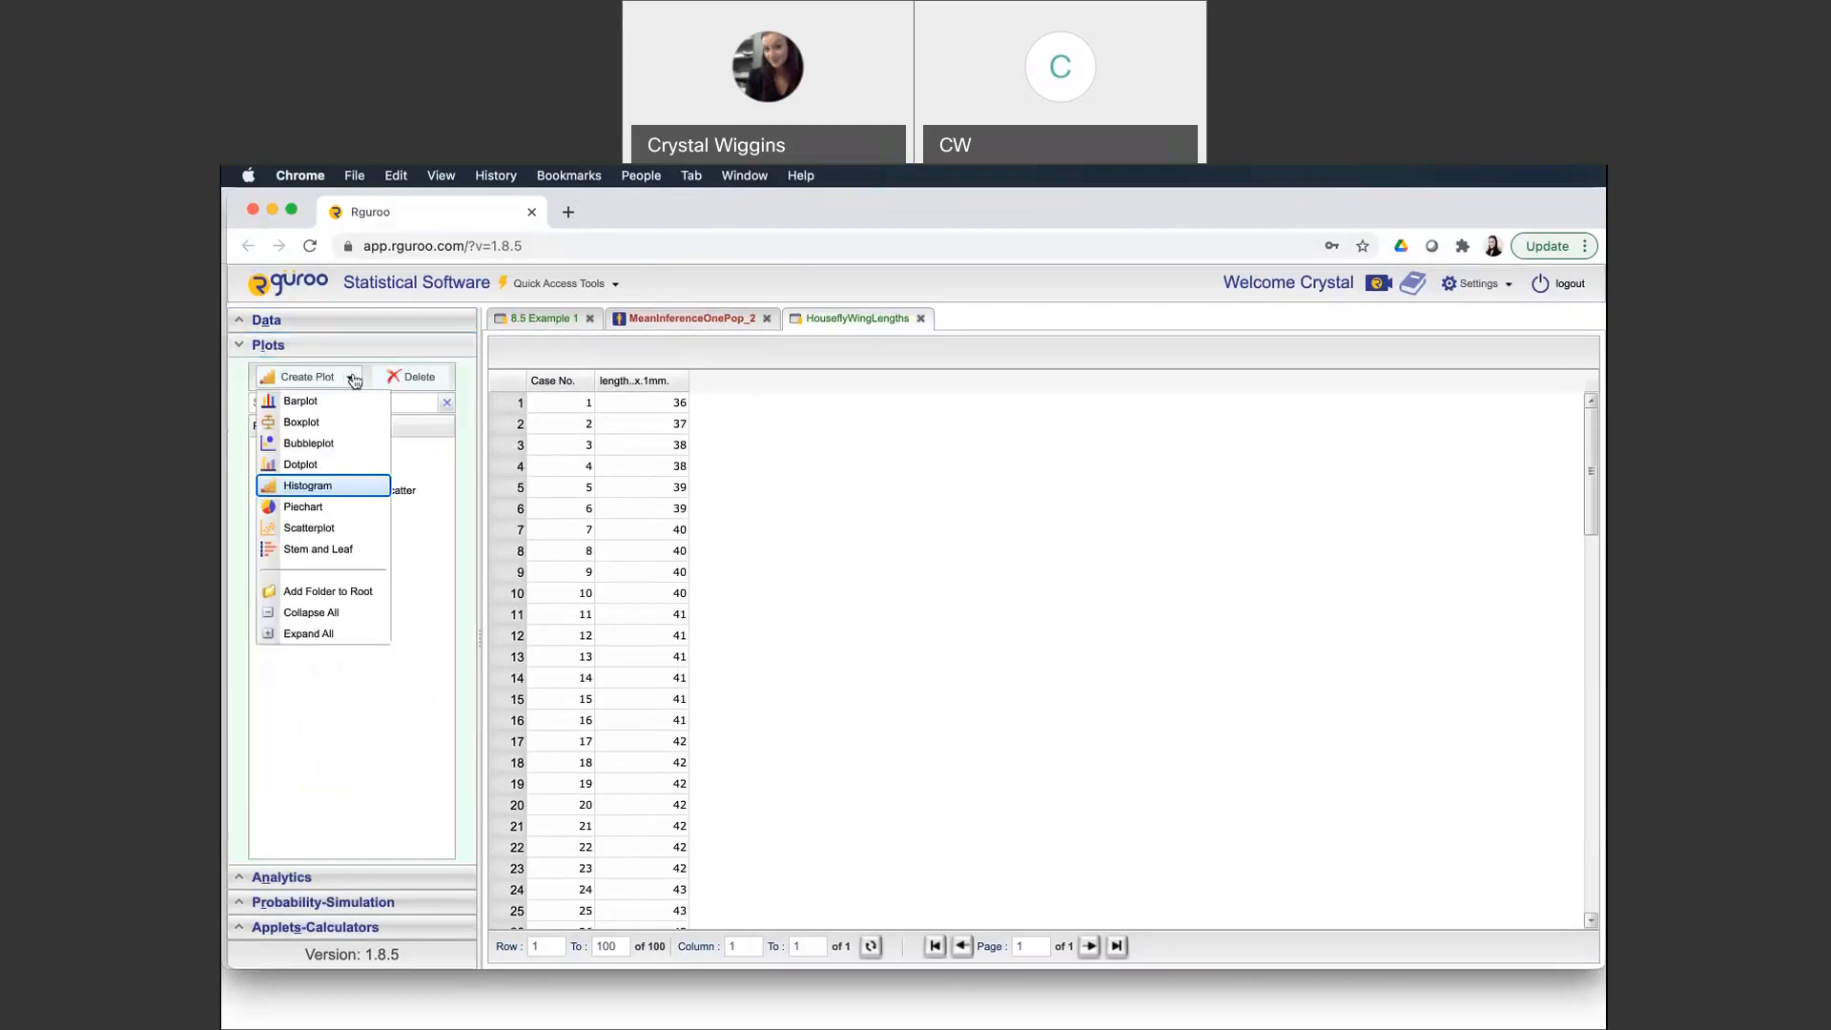
pyautogui.click(318, 487)
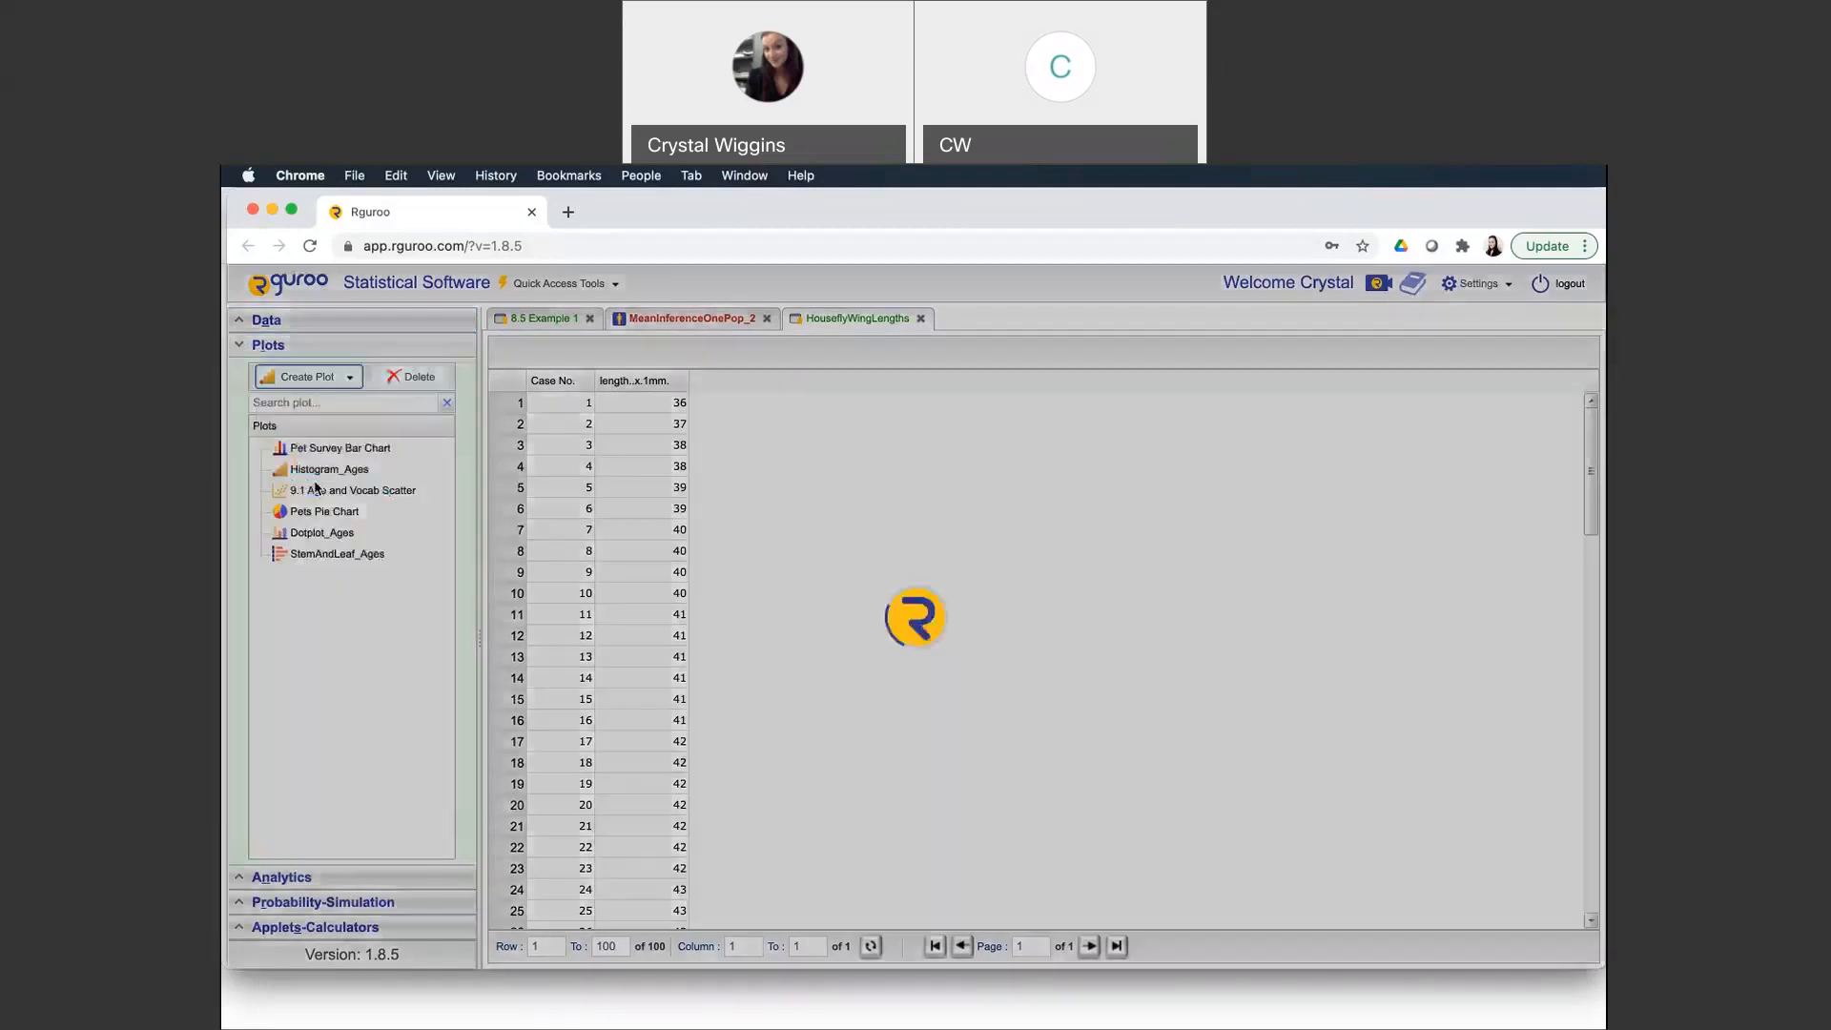
pyautogui.click(644, 479)
pyautogui.scroll(-5, 645, 806)
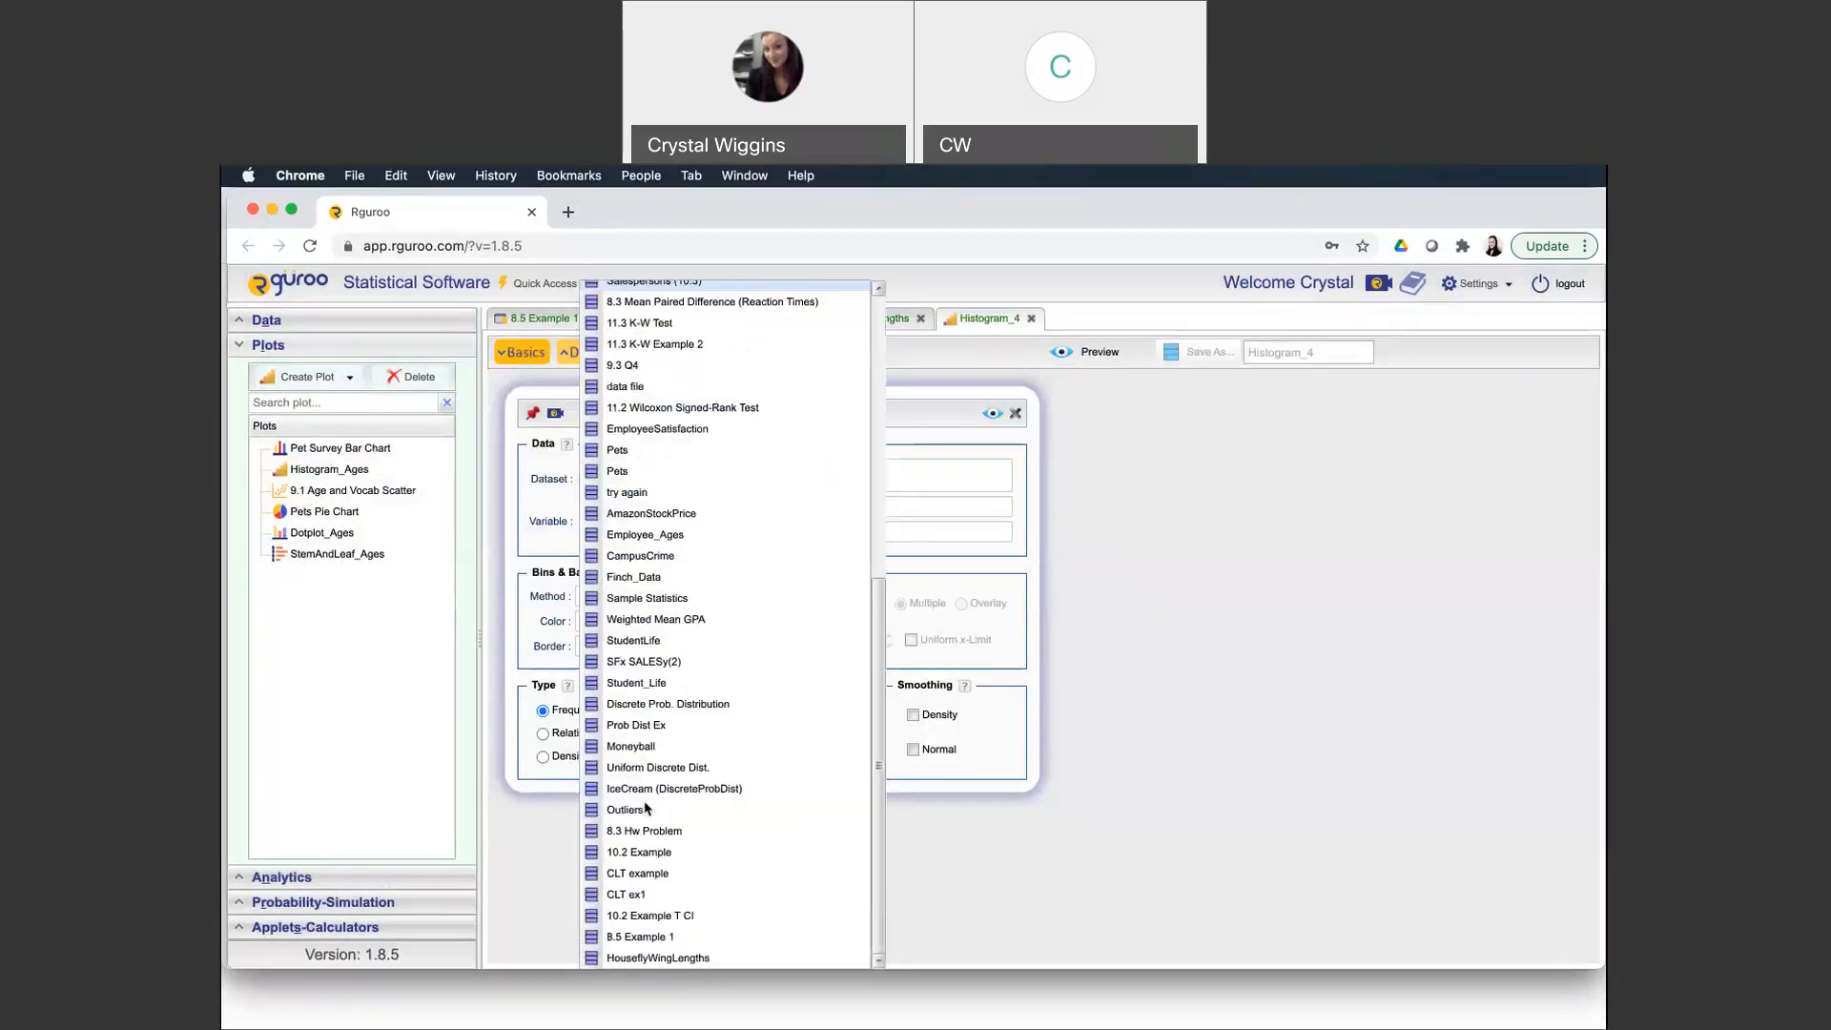
pyautogui.click(645, 964)
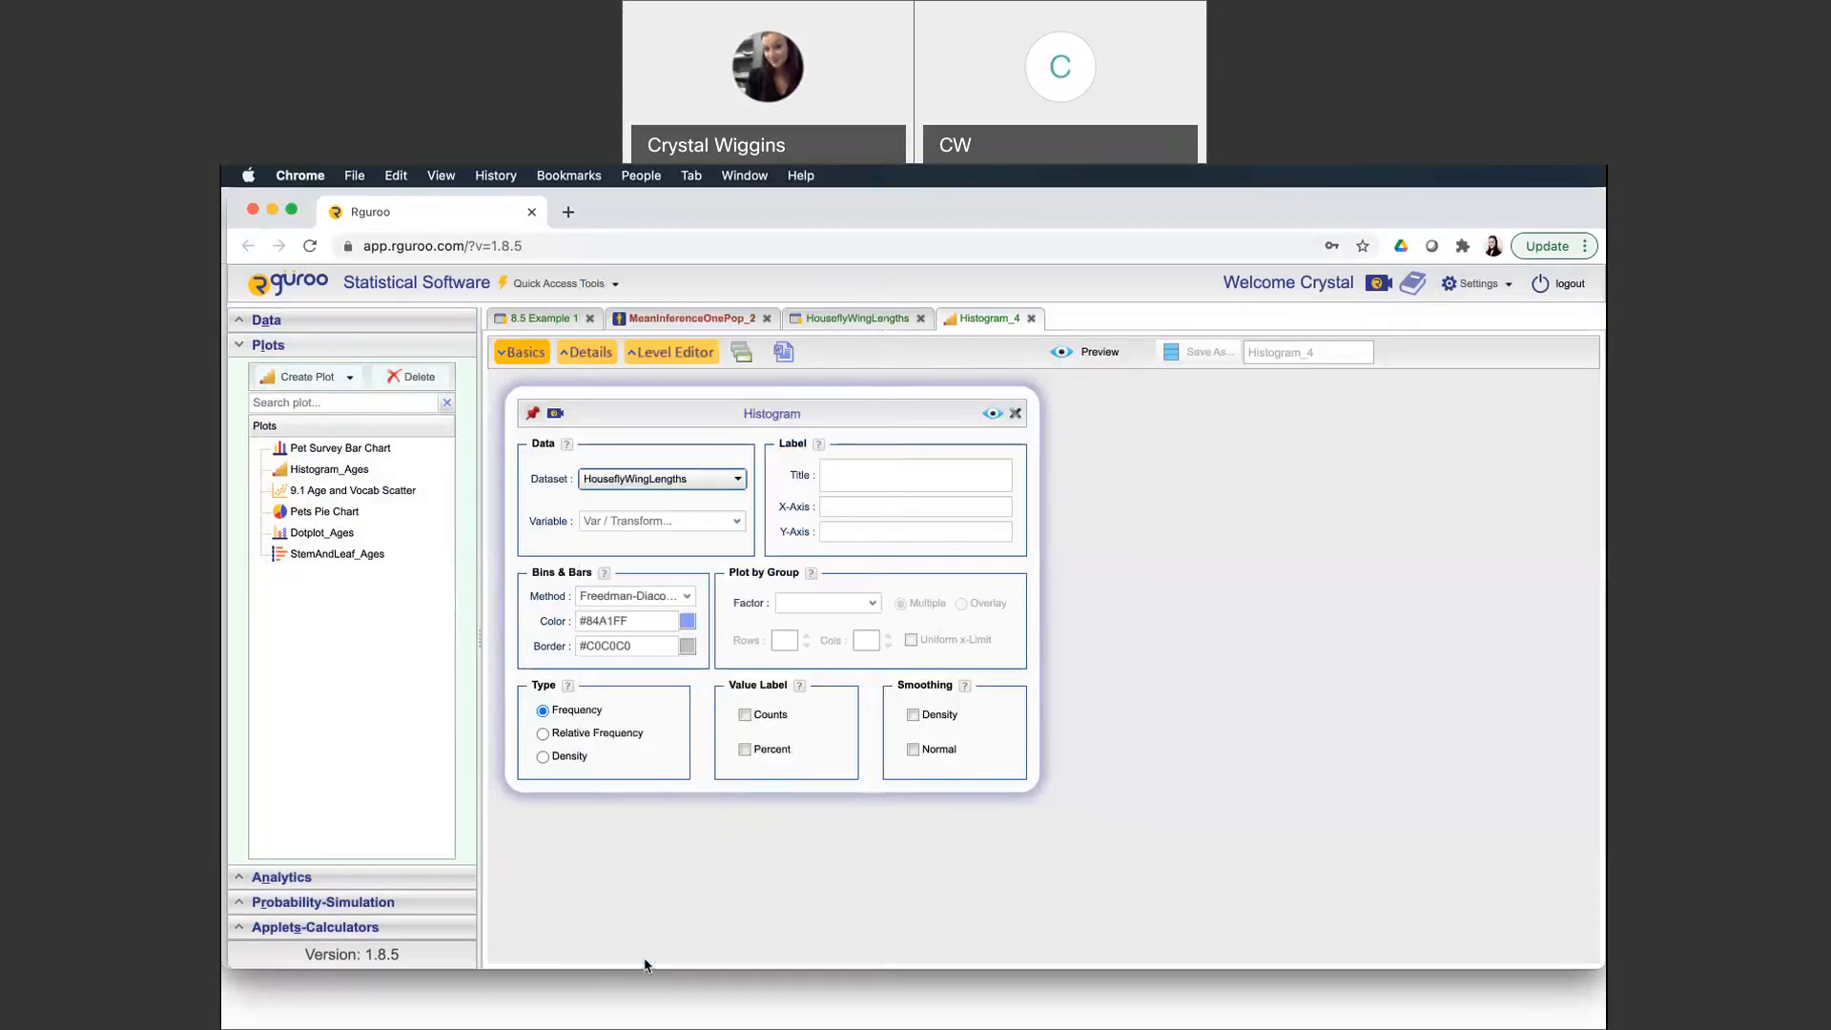
pyautogui.click(737, 521)
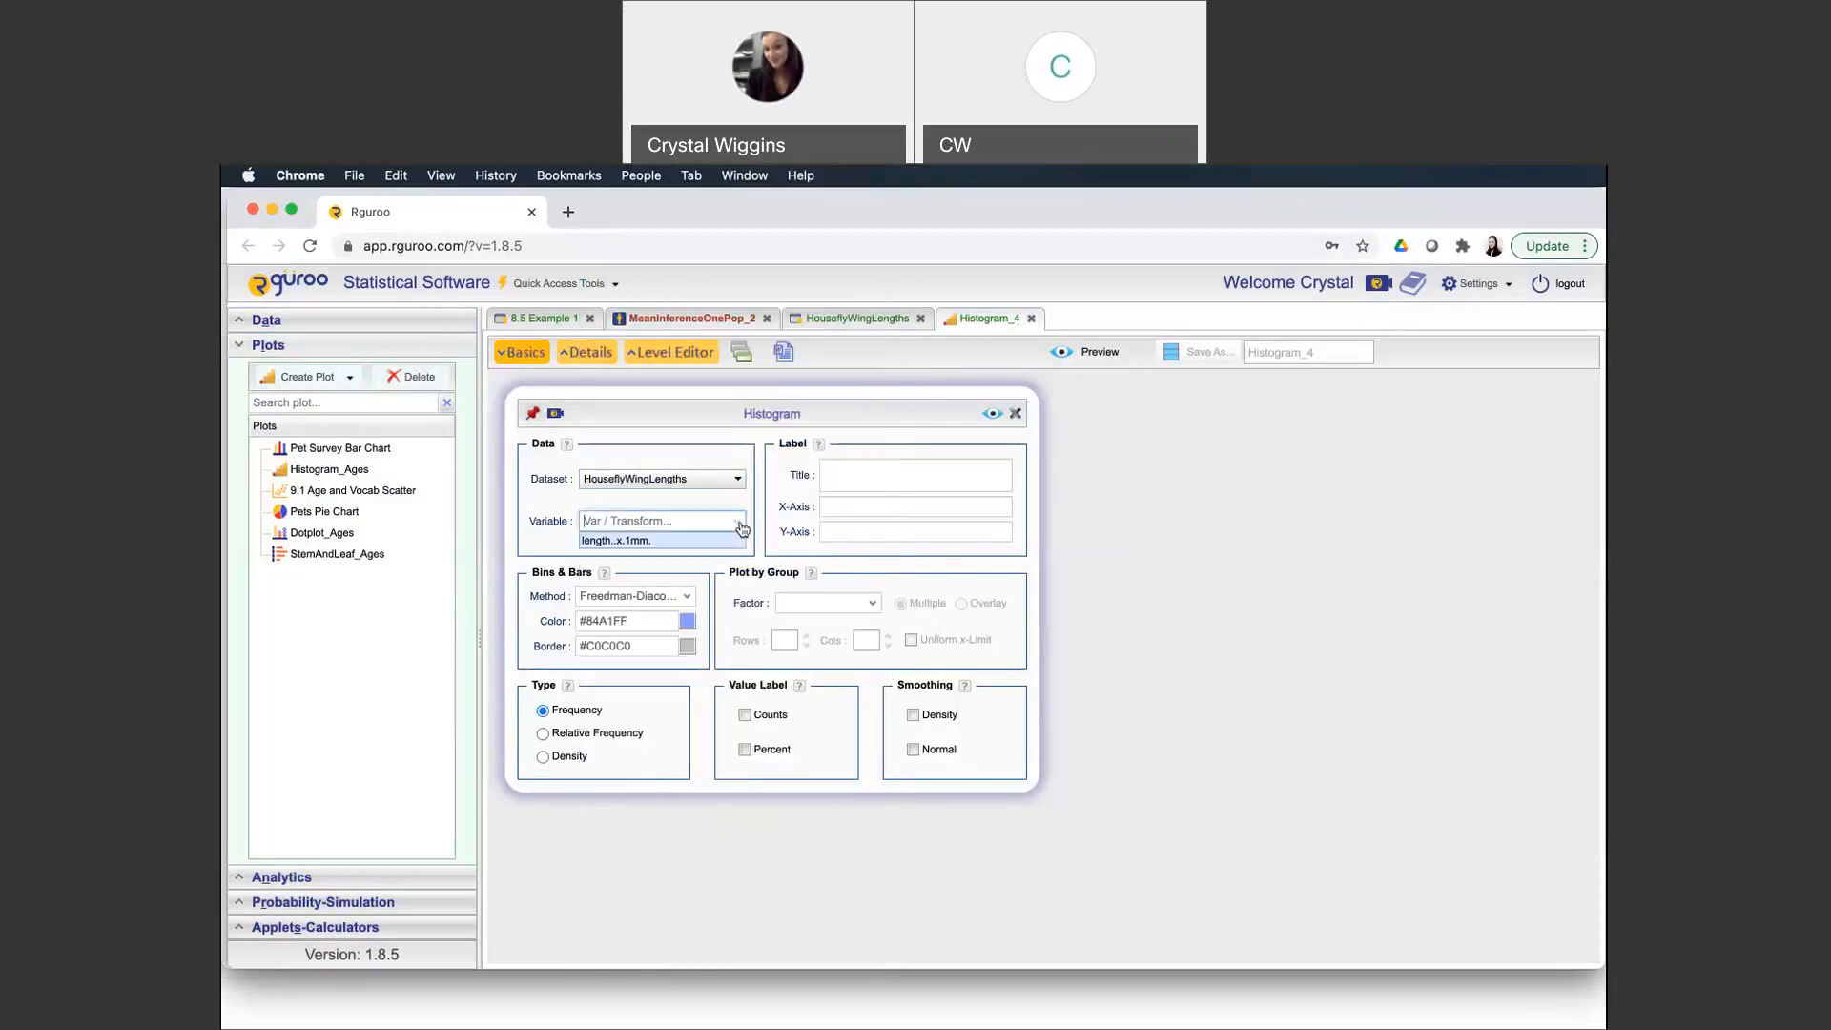
pyautogui.click(687, 542)
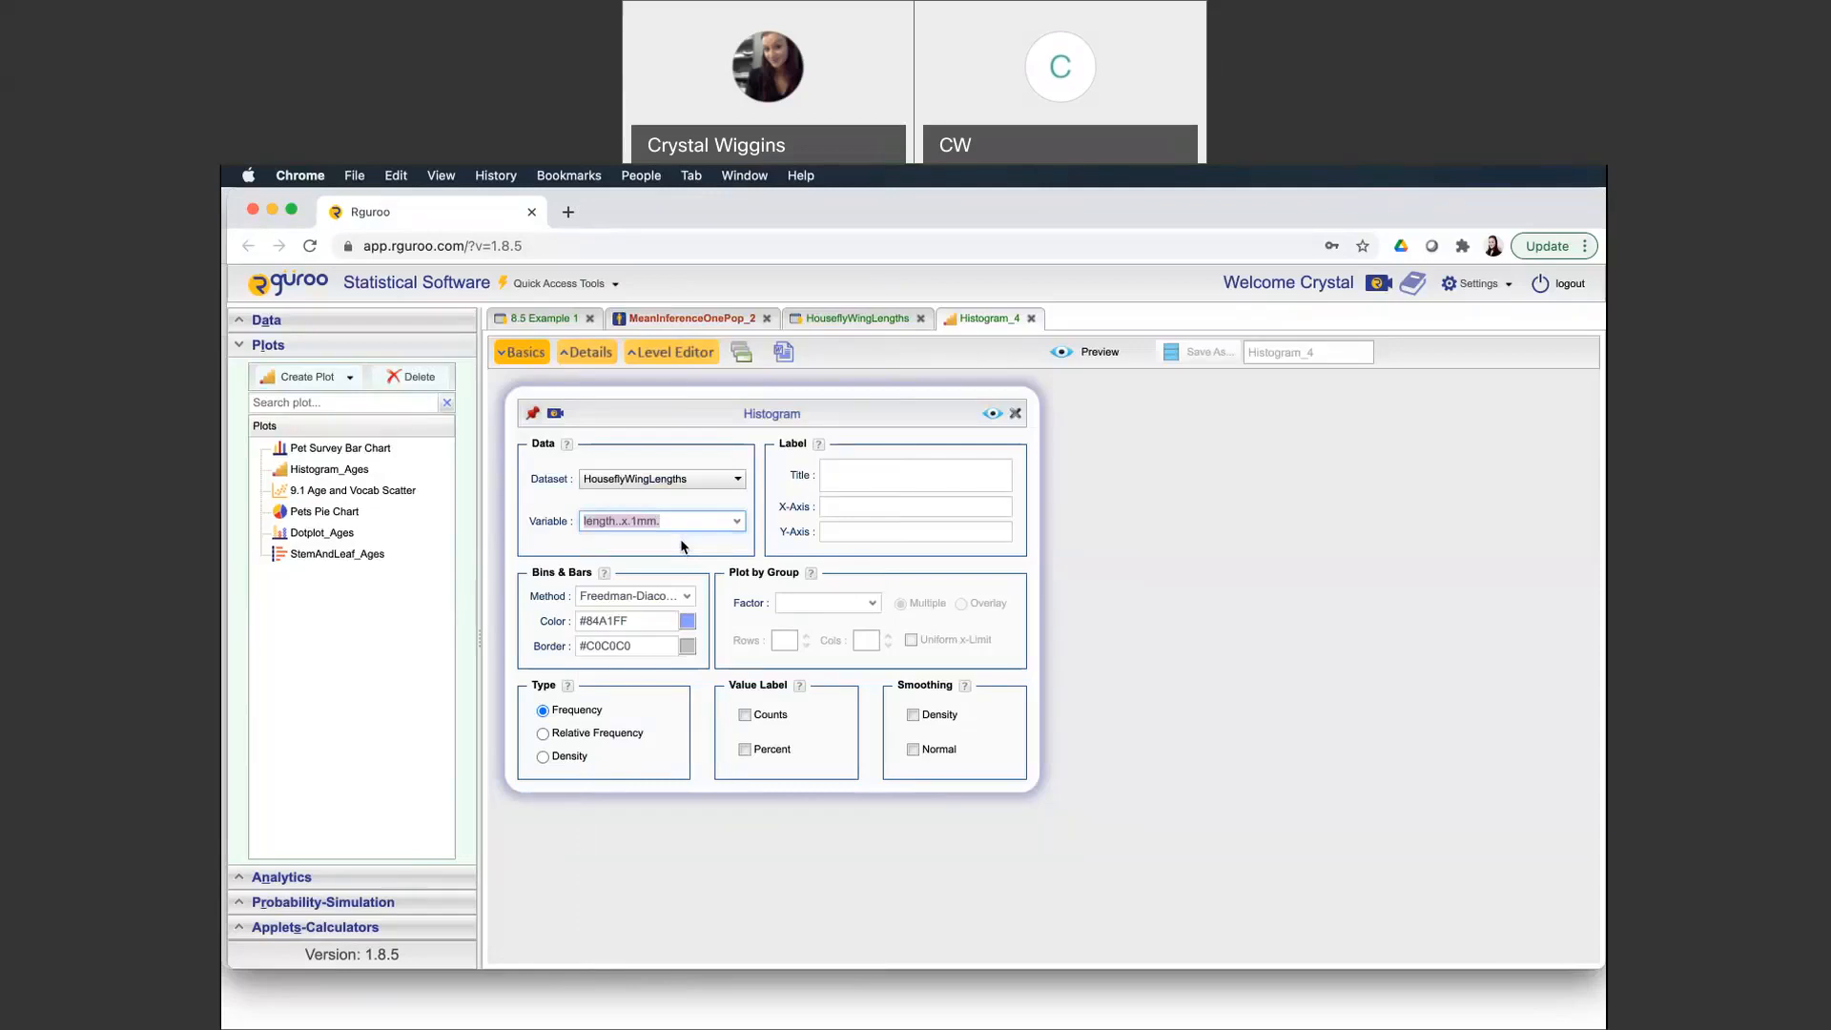
# Title the histogram "Check for Normality" and label the x-axis "Wing Lengths" and the y-axis "Frequency"
pyautogui.click(913, 475)
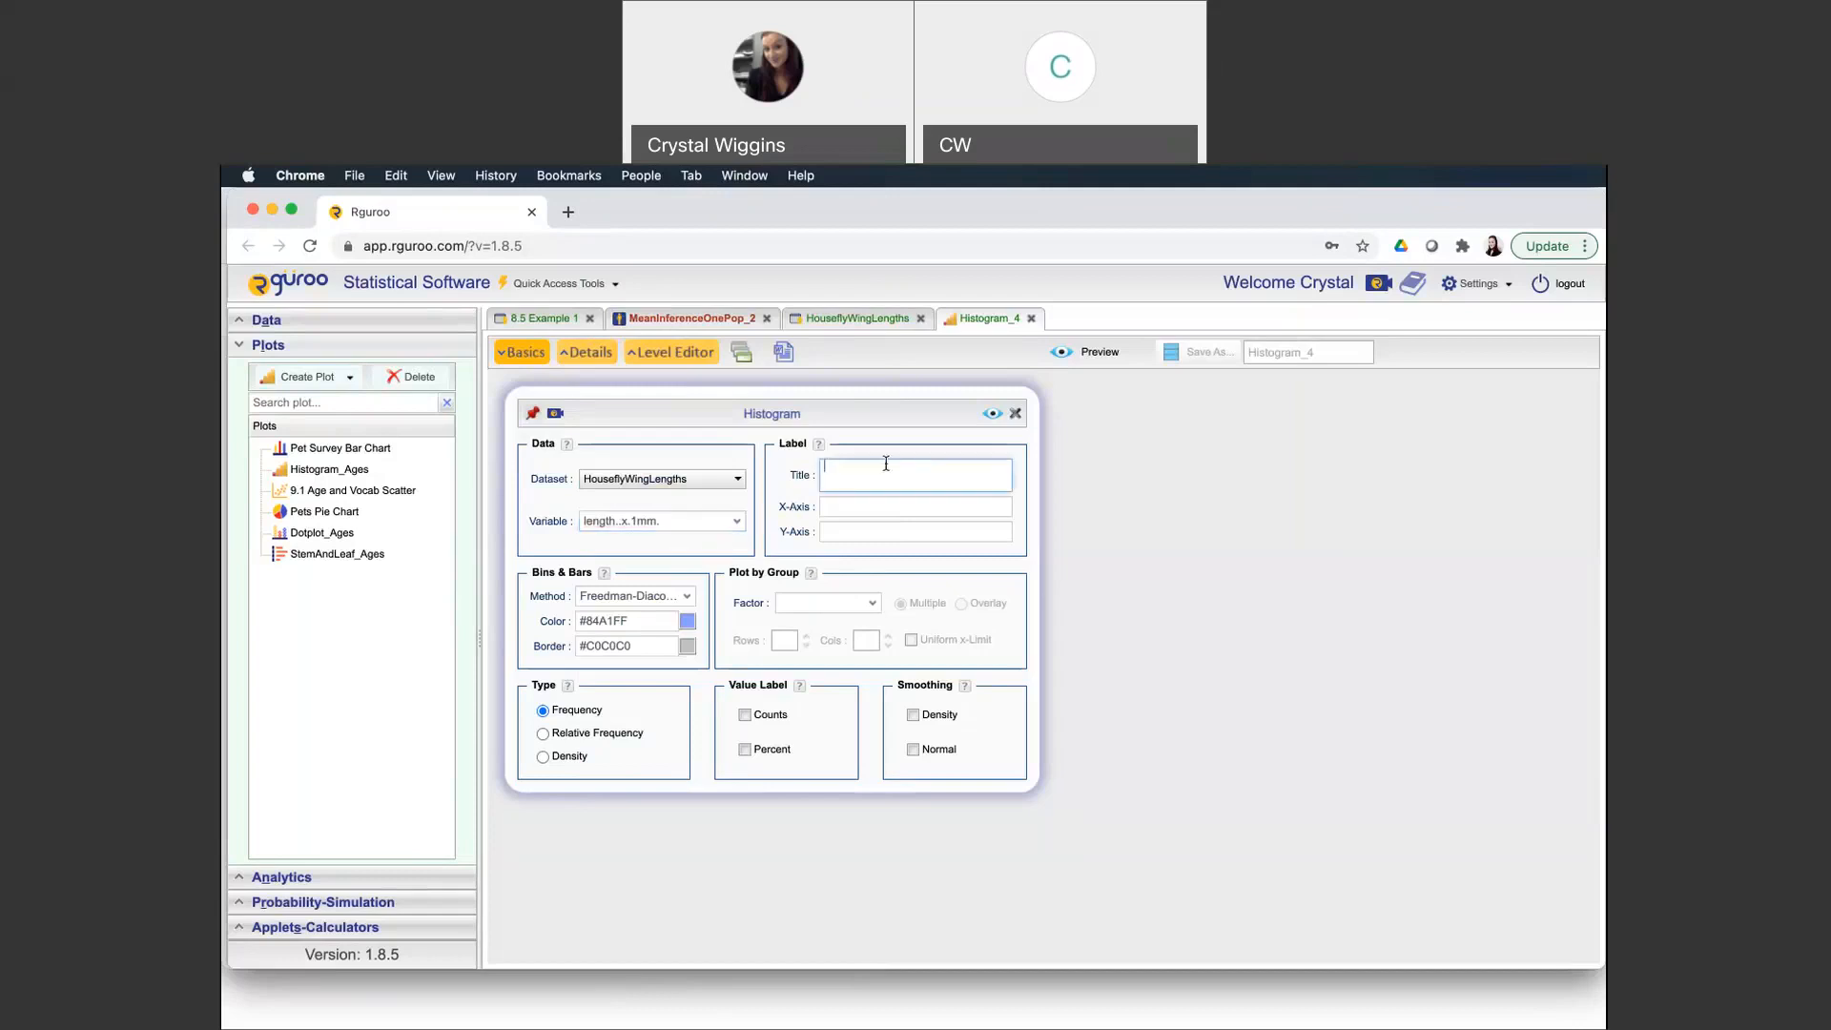
pyautogui.write('Check for Normality')
pyautogui.click(849, 510)
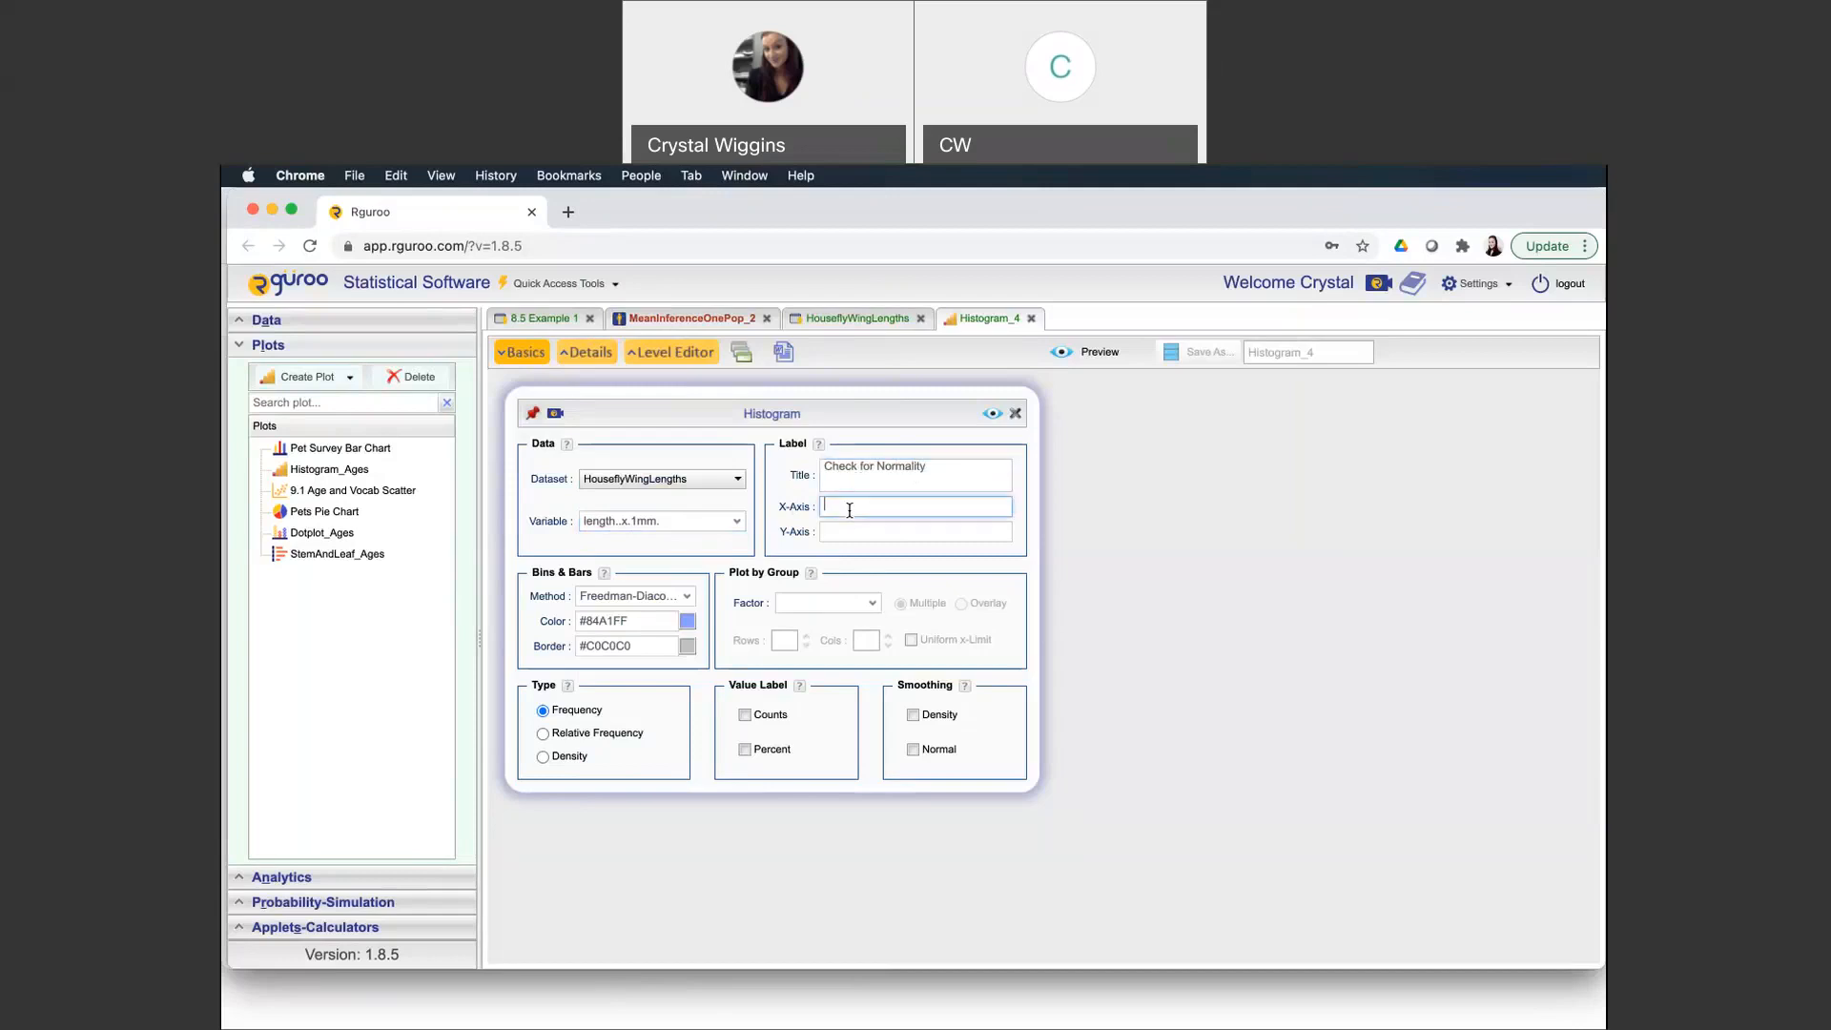
pyautogui.write('Wing Lengths')
pyautogui.click(877, 532)
pyautogui.write('Frequency')
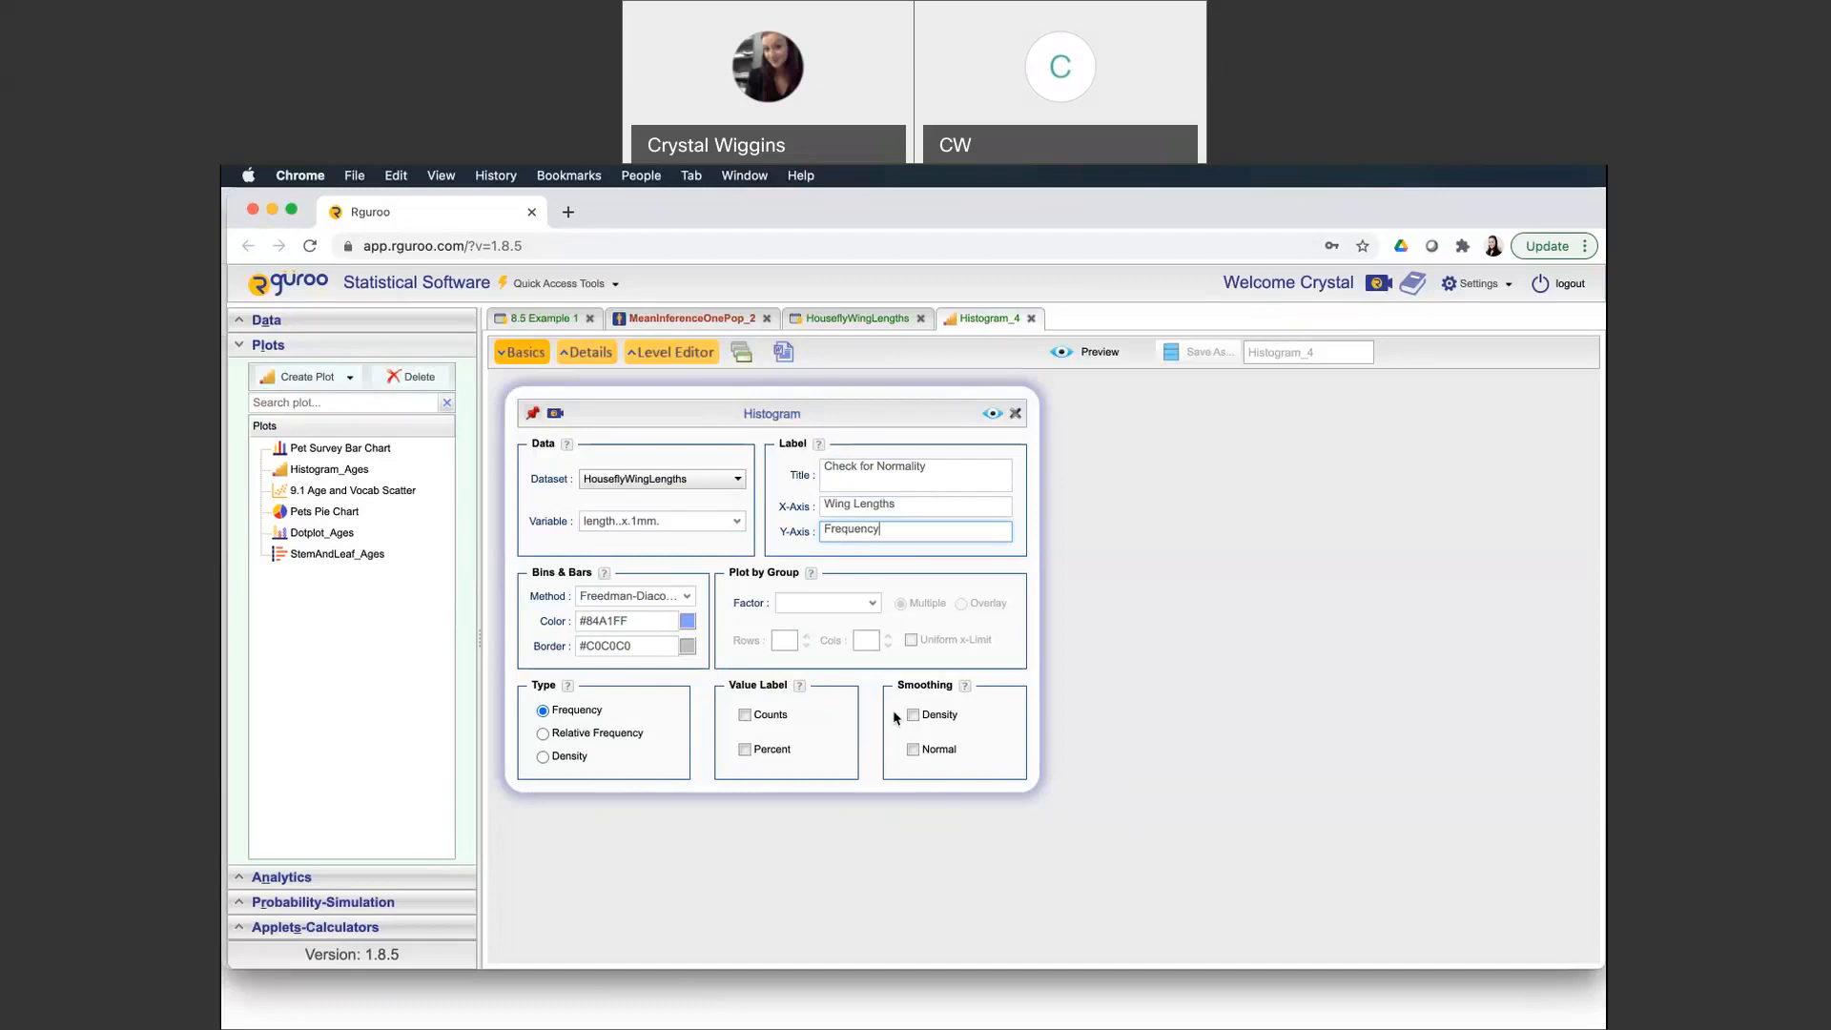
# Add the Normal smoothing curve to the histogram and preview the plot
pyautogui.click(913, 749)
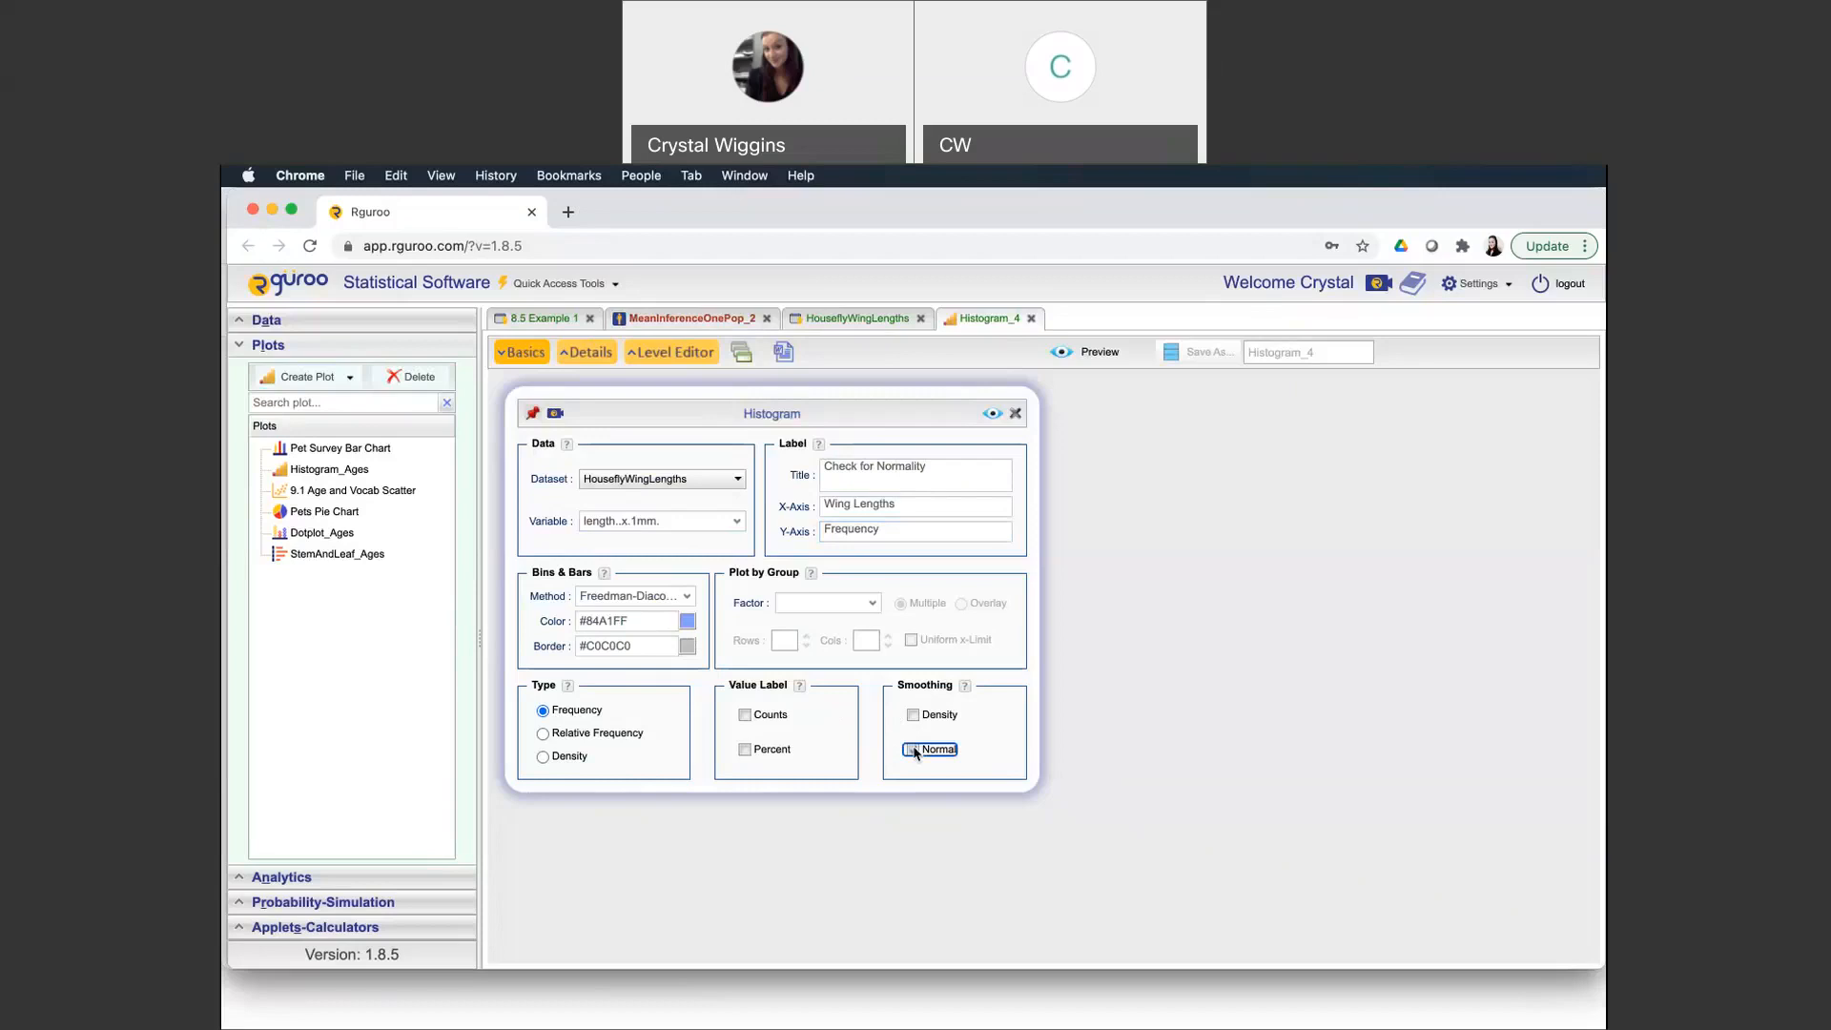
pyautogui.click(914, 751)
pyautogui.click(993, 415)
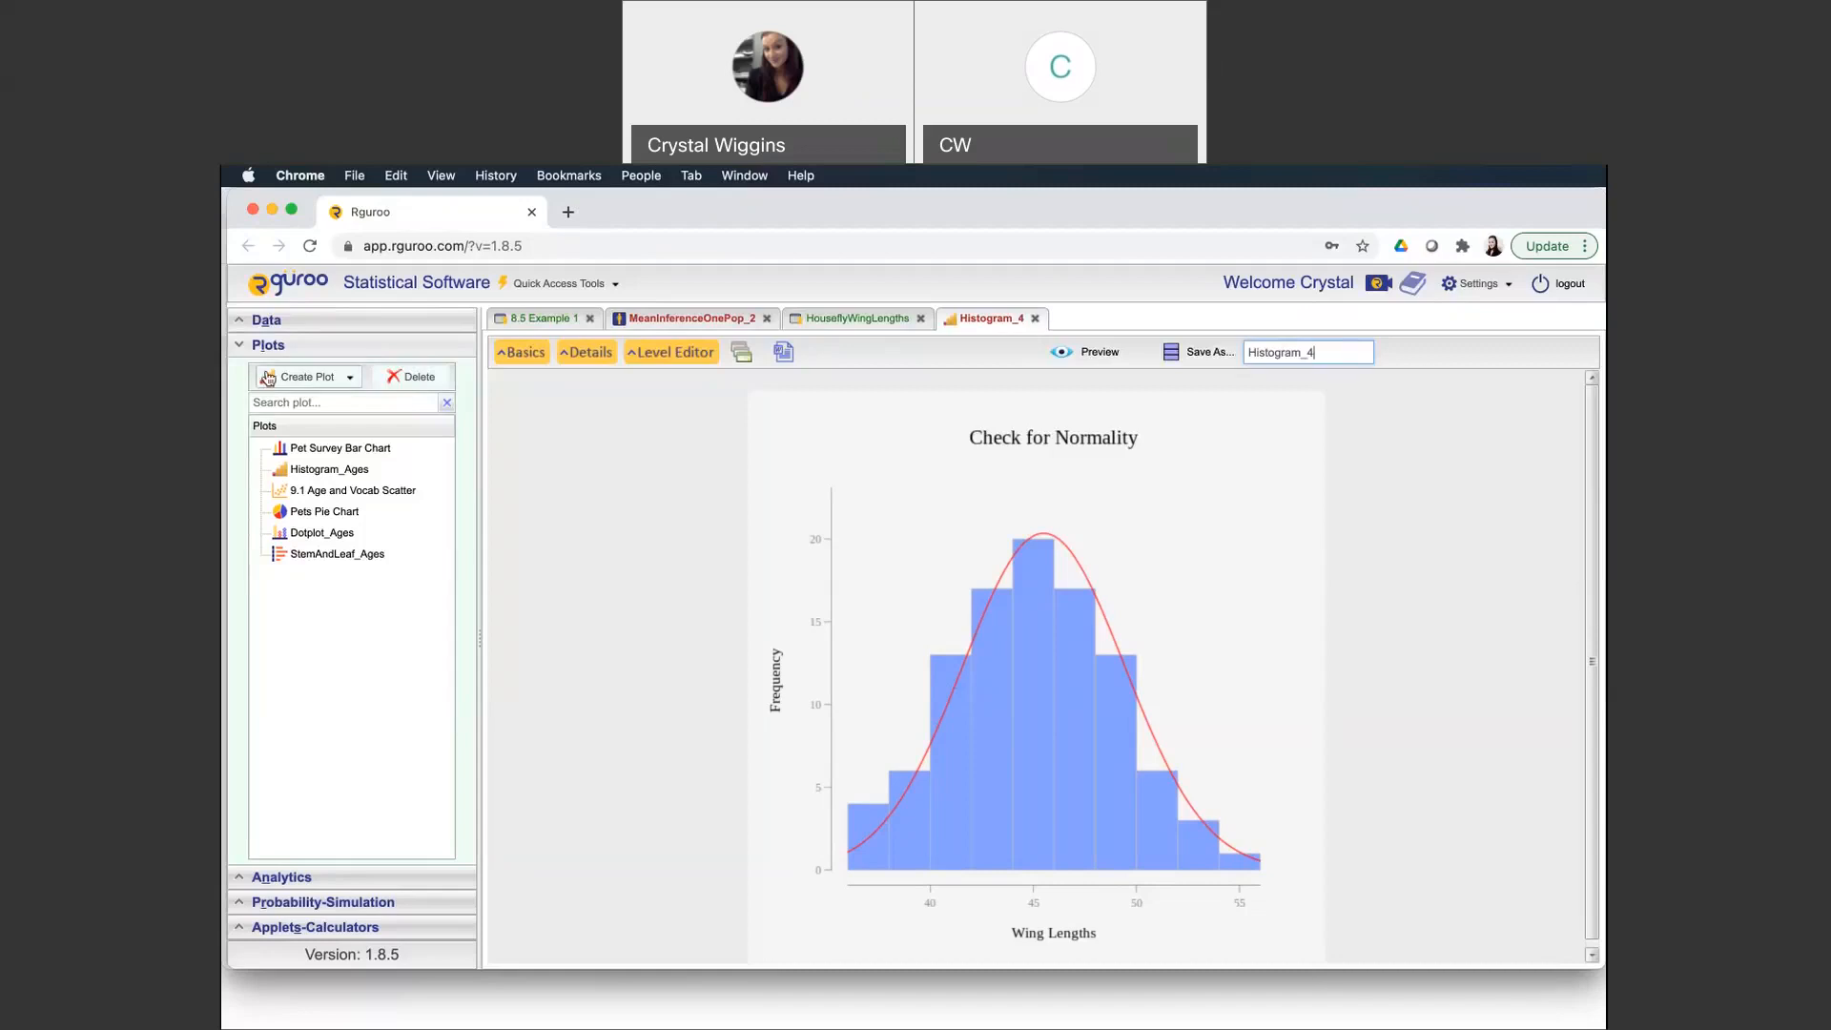
# Start a new one-population mean inference analysis
pyautogui.click(240, 347)
pyautogui.click(253, 370)
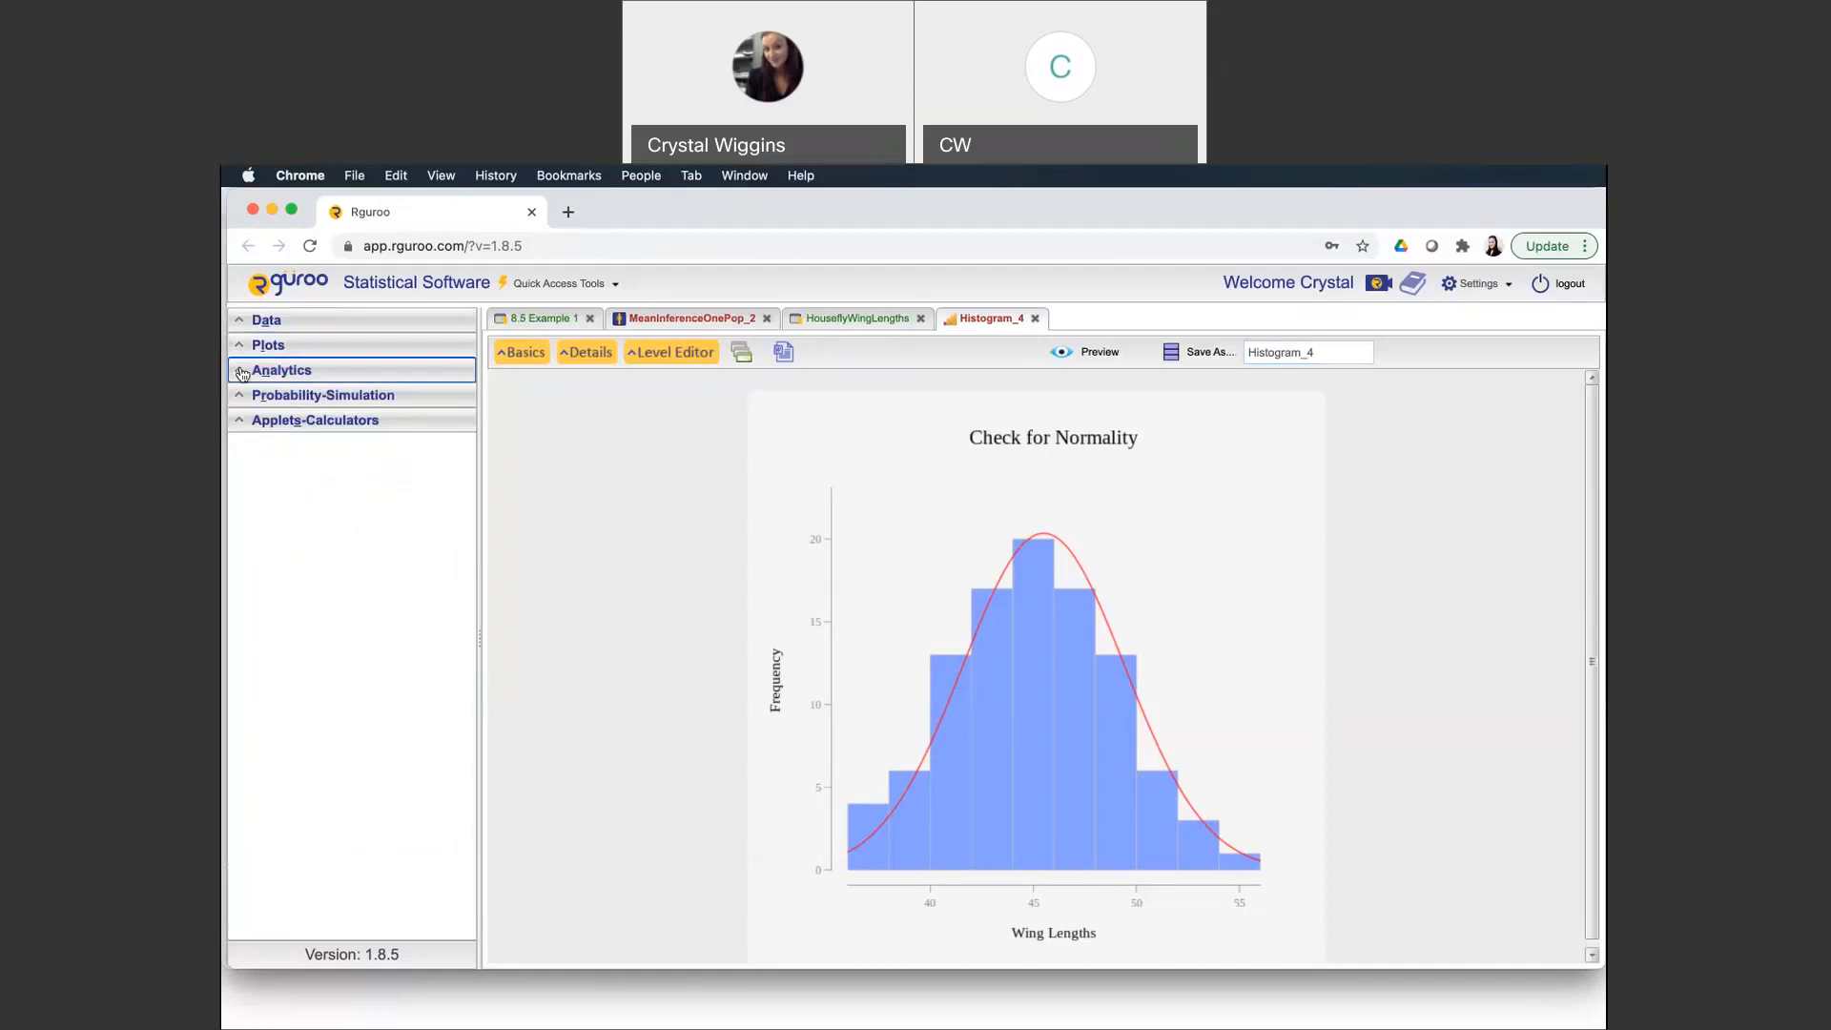
pyautogui.click(341, 403)
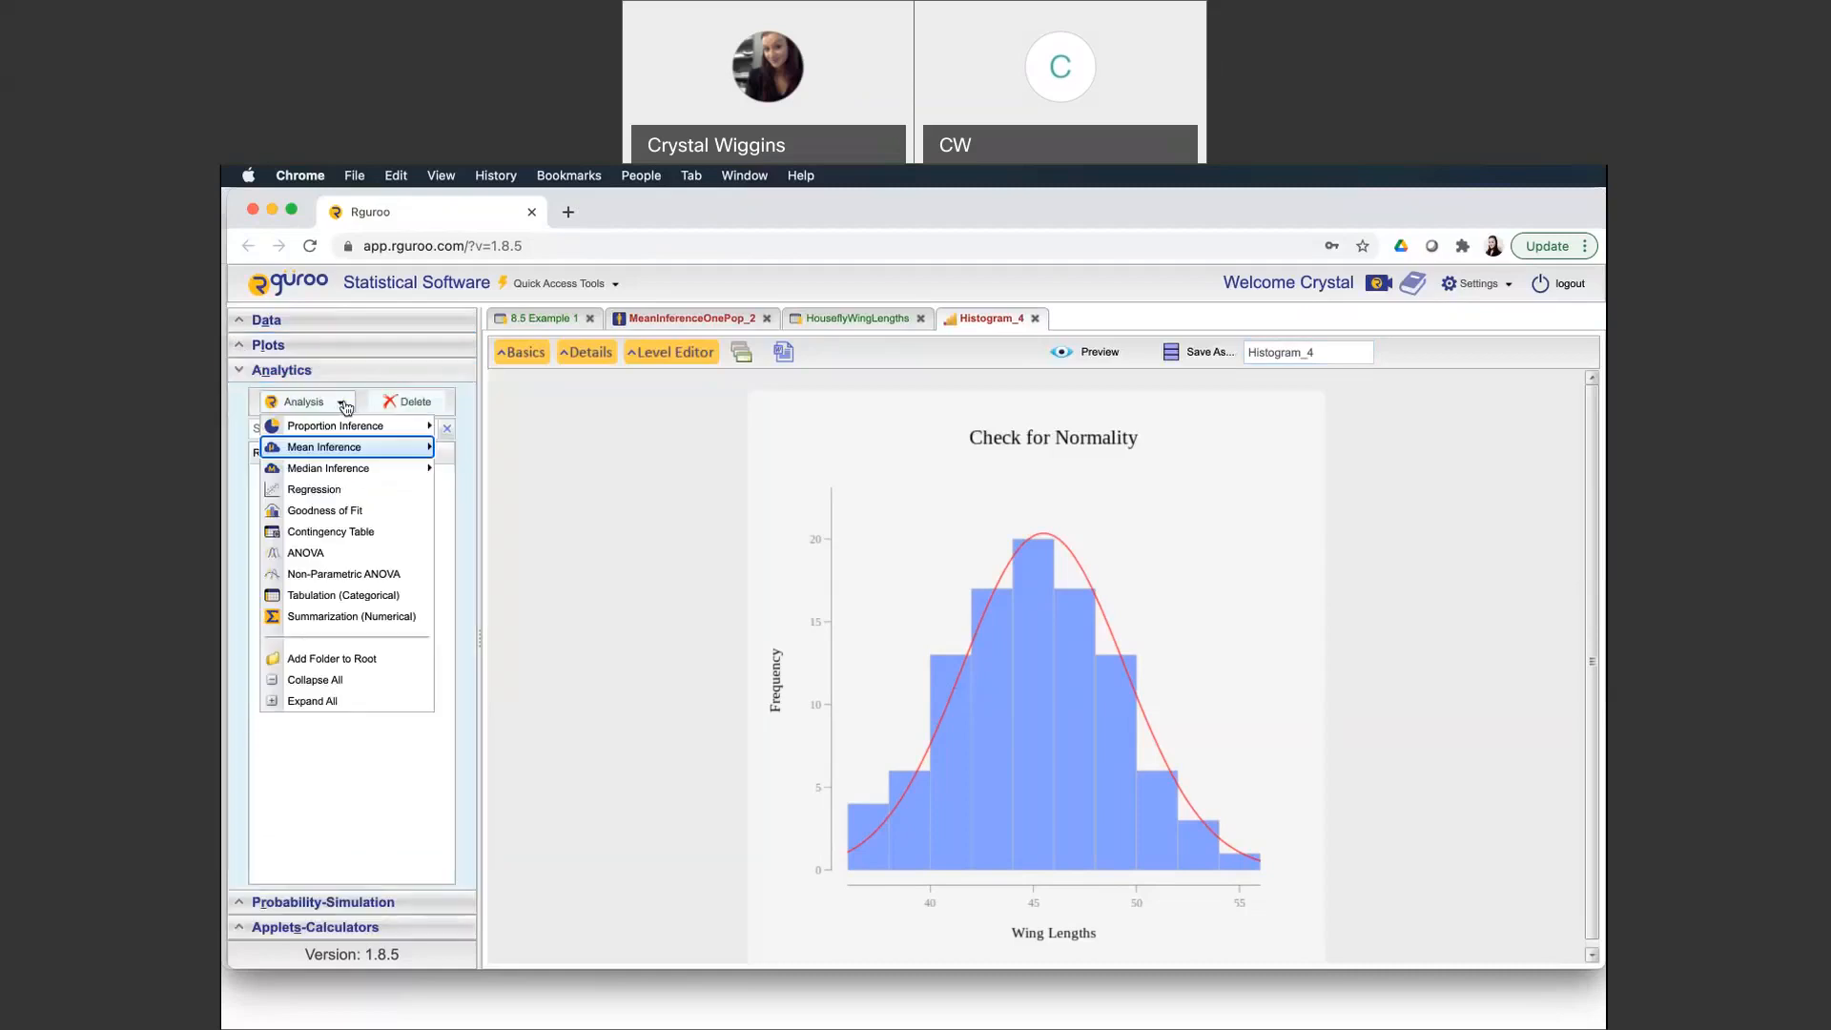
pyautogui.moveTo(353, 448)
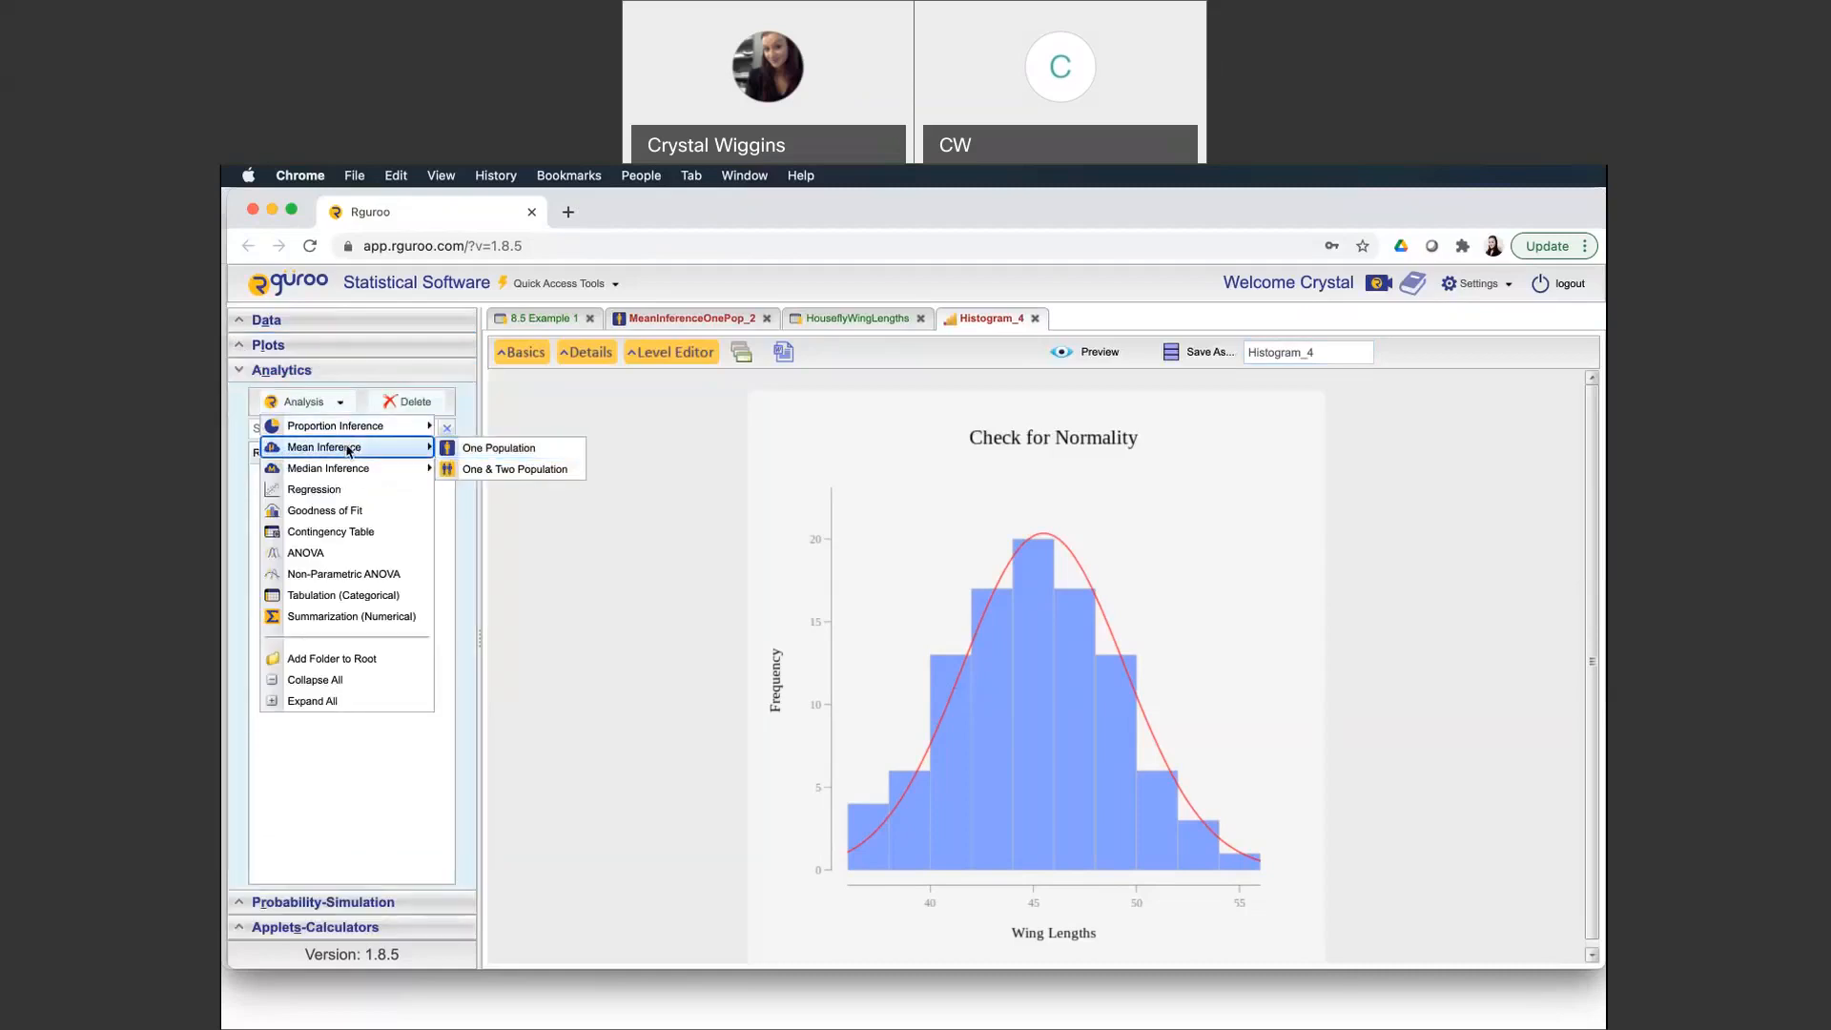
pyautogui.click(481, 448)
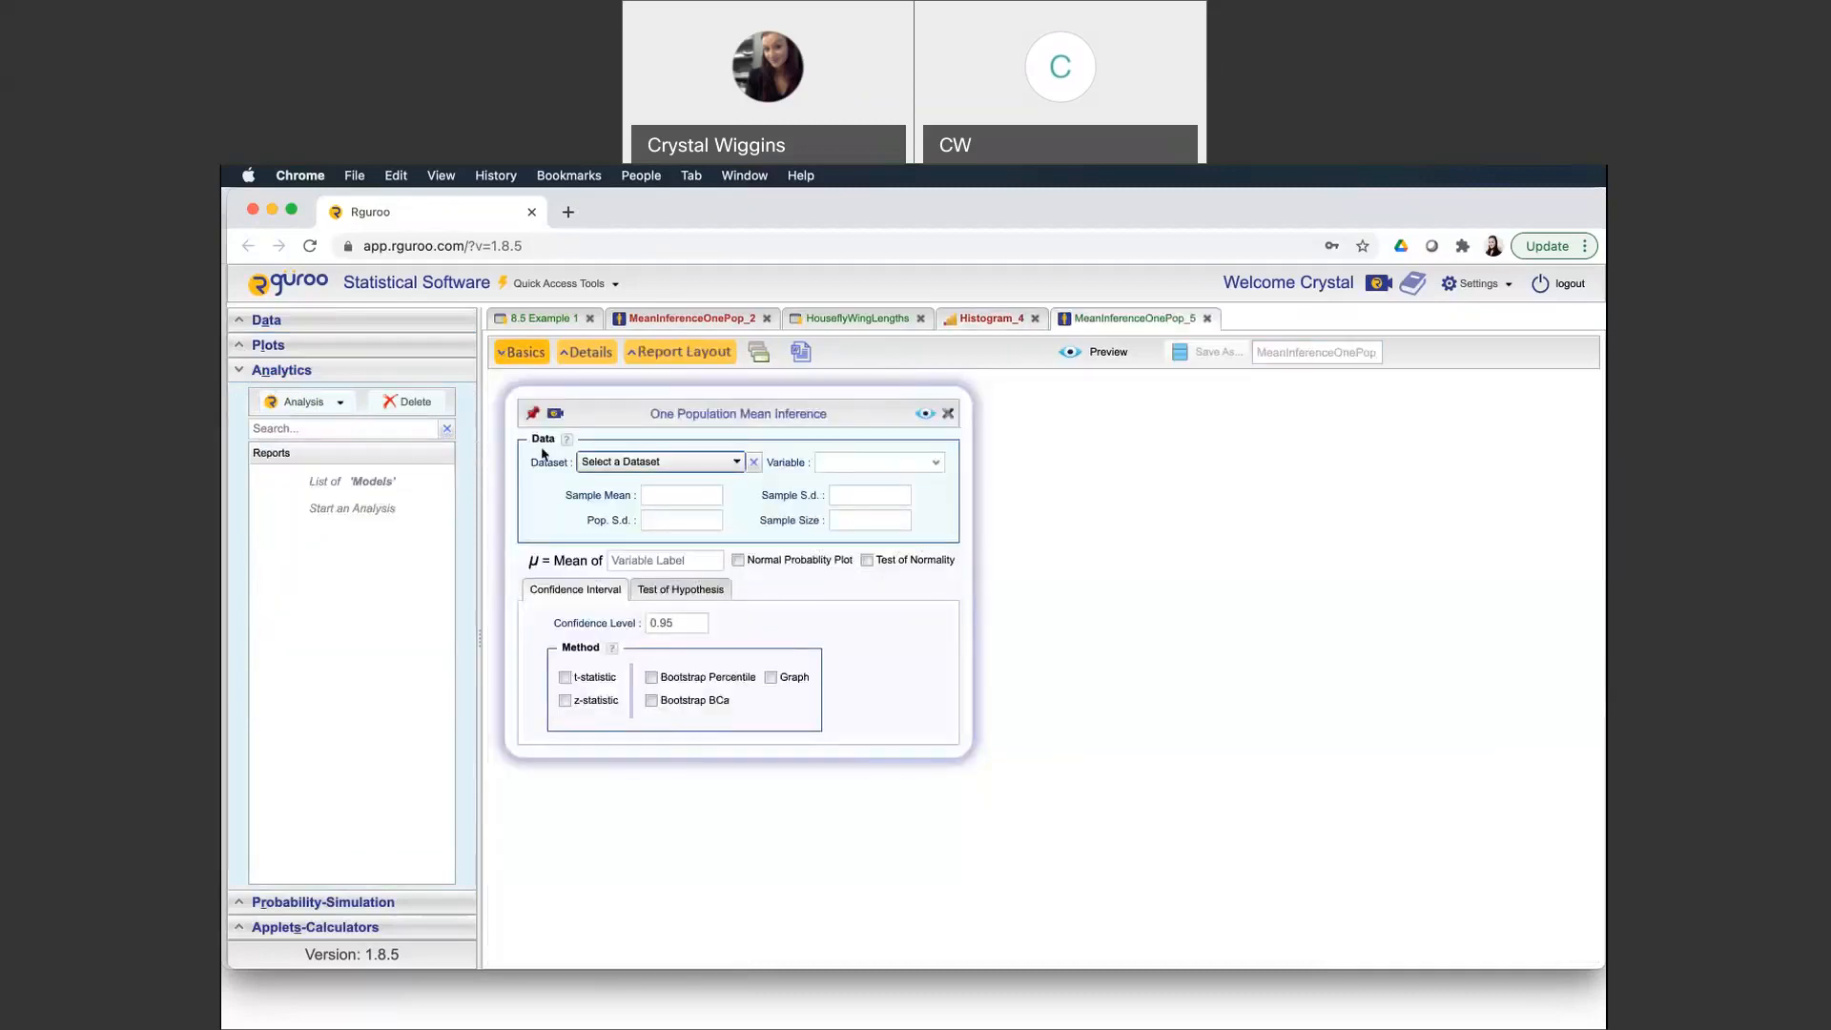
# Use the dataset HouseflyWingLengths and its variable length..x.1mm. for the mean inference
pyautogui.click(598, 462)
pyautogui.scroll(-10, 655, 954)
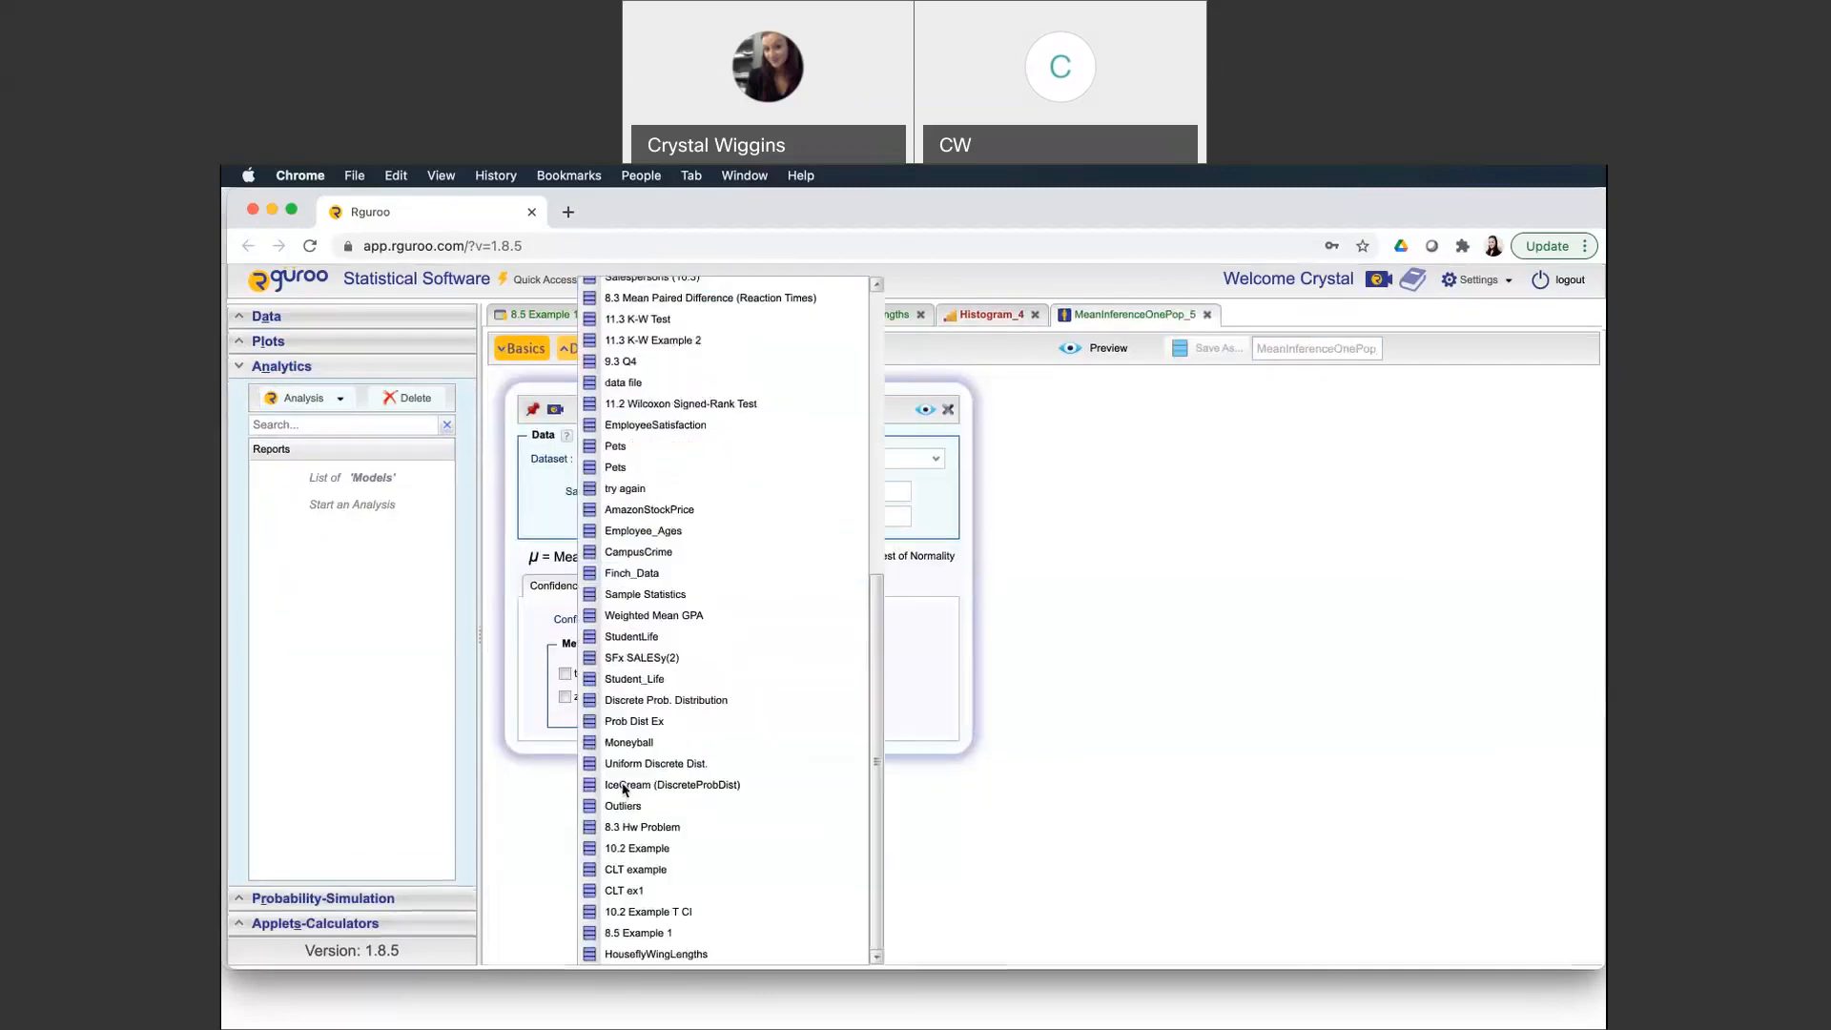
pyautogui.click(654, 957)
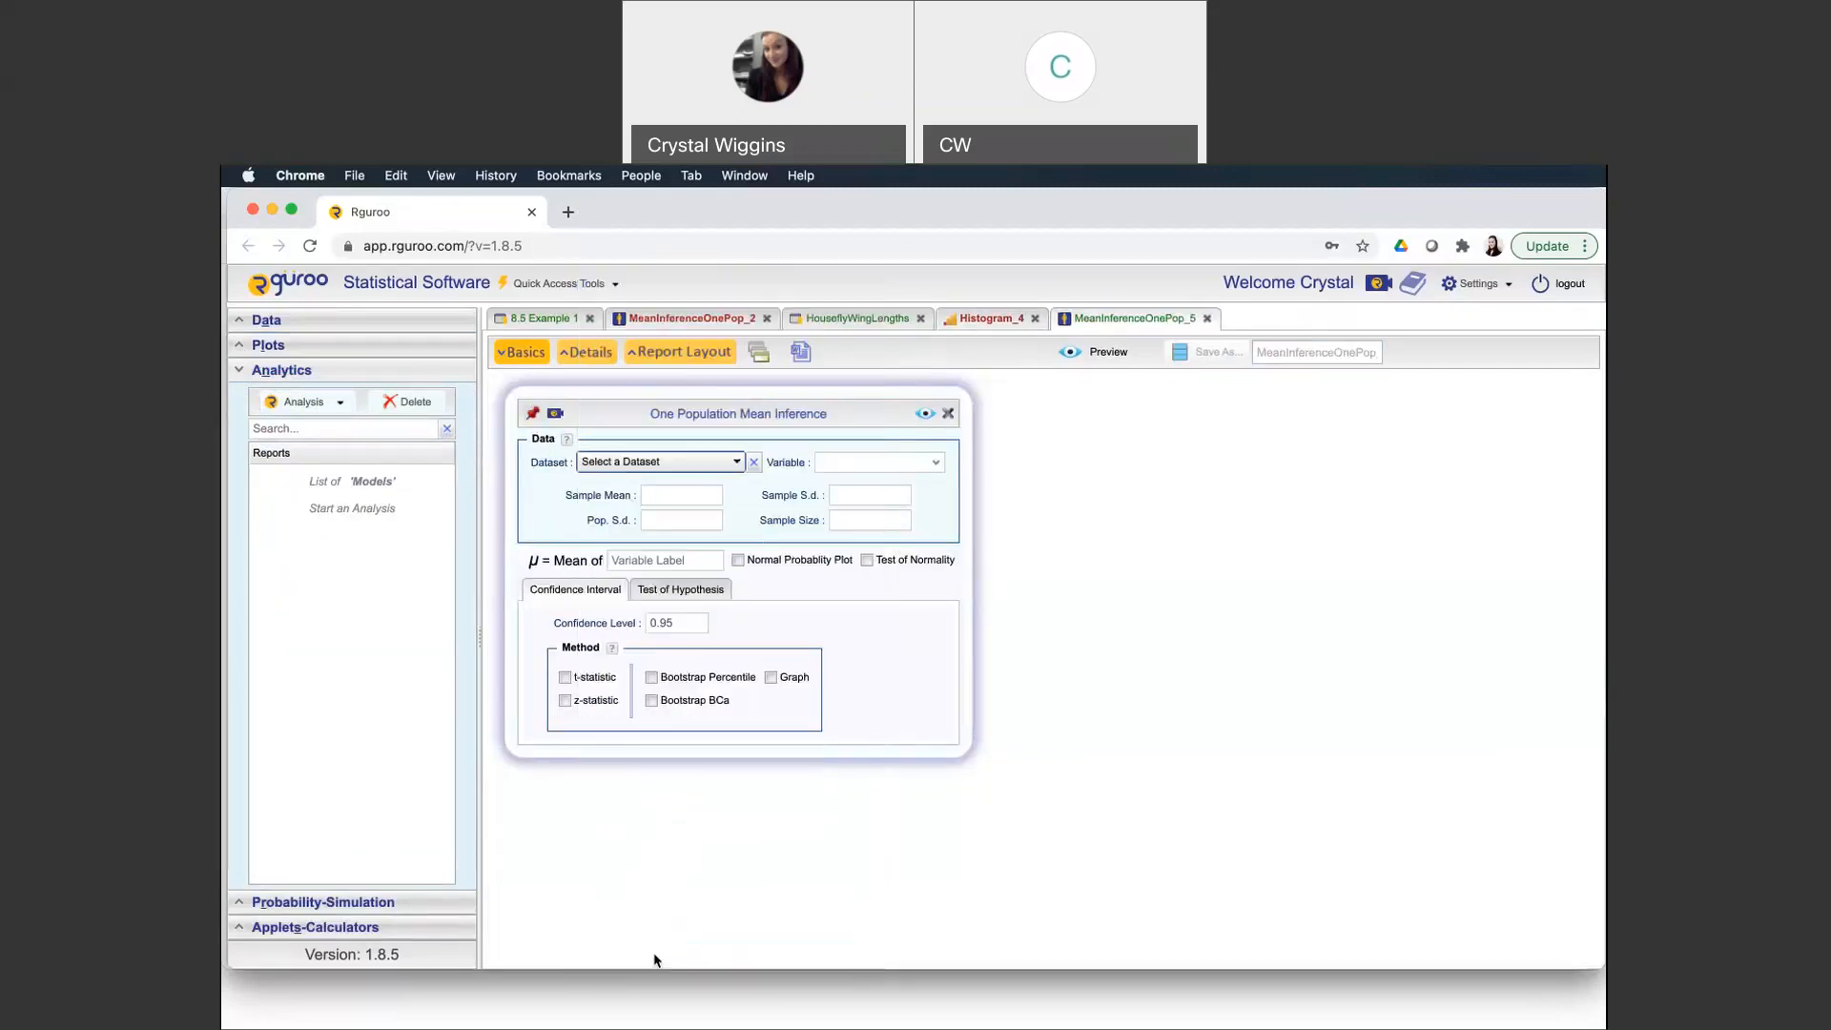
pyautogui.click(940, 464)
pyautogui.click(890, 478)
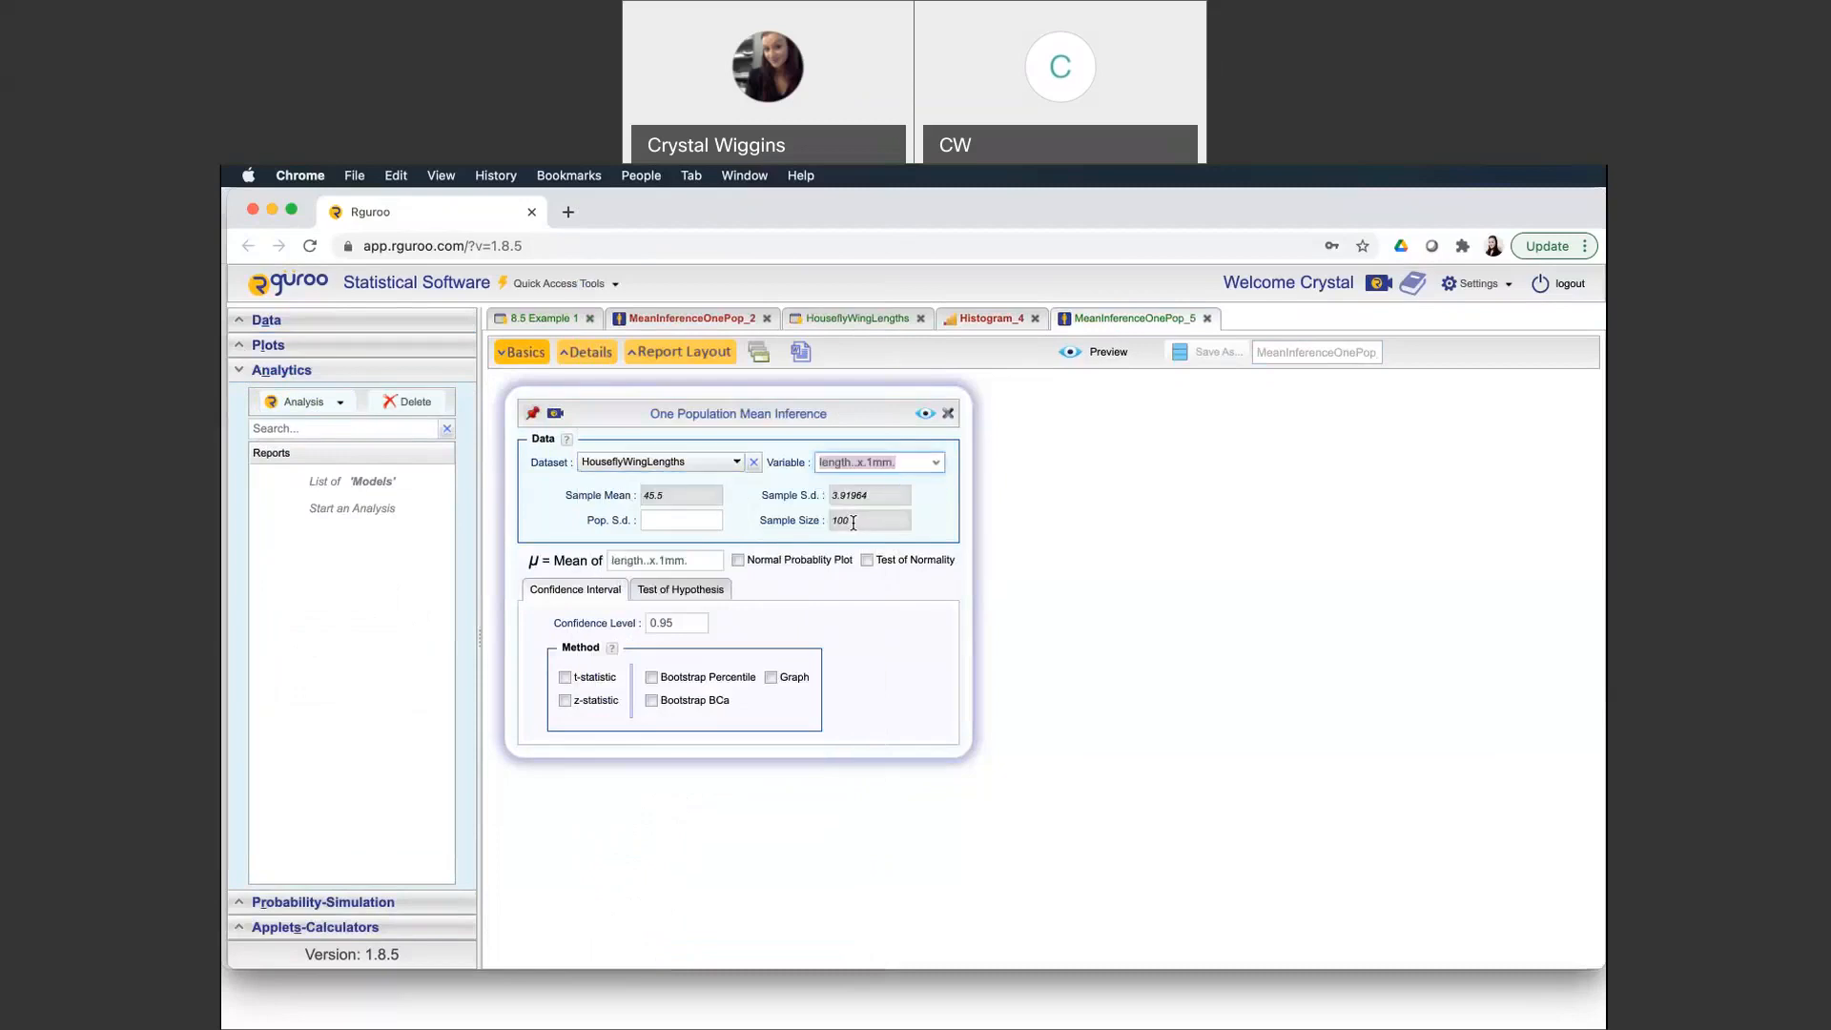
# Include the normal probability plot and the test of normality in the analysis, and preview the report
pyautogui.click(753, 558)
pyautogui.click(867, 563)
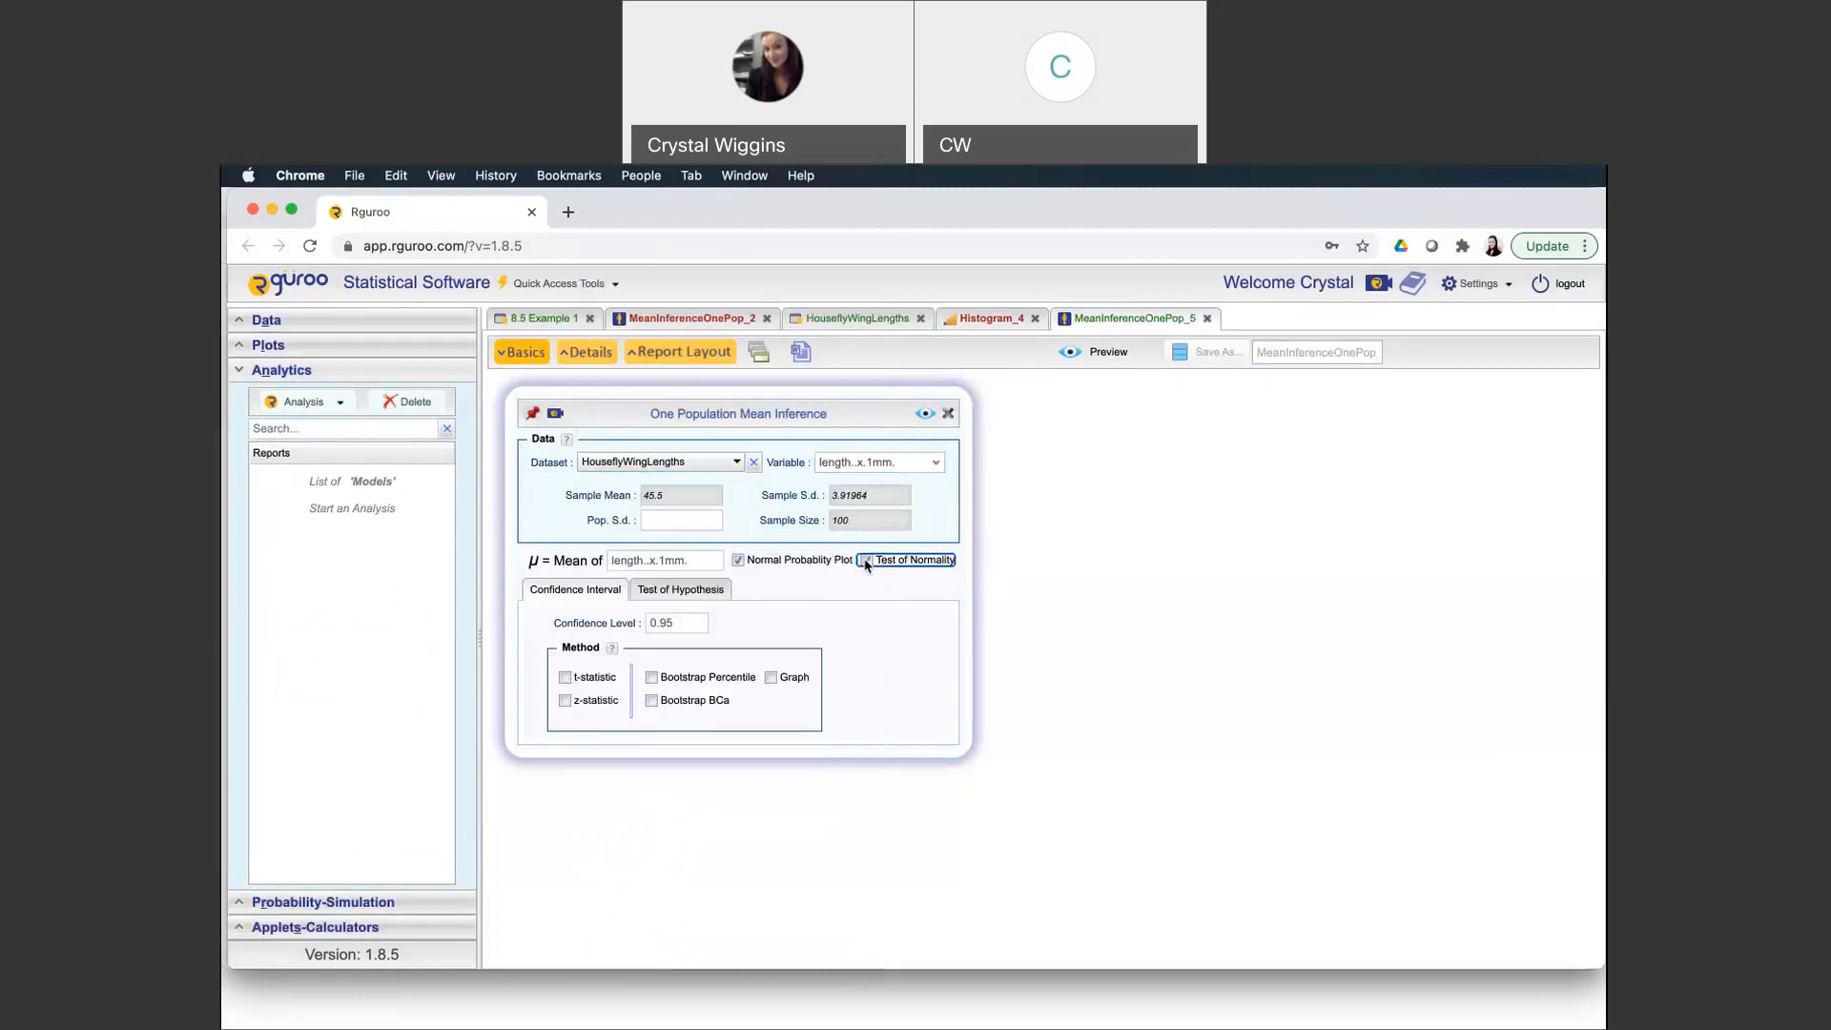
pyautogui.click(929, 415)
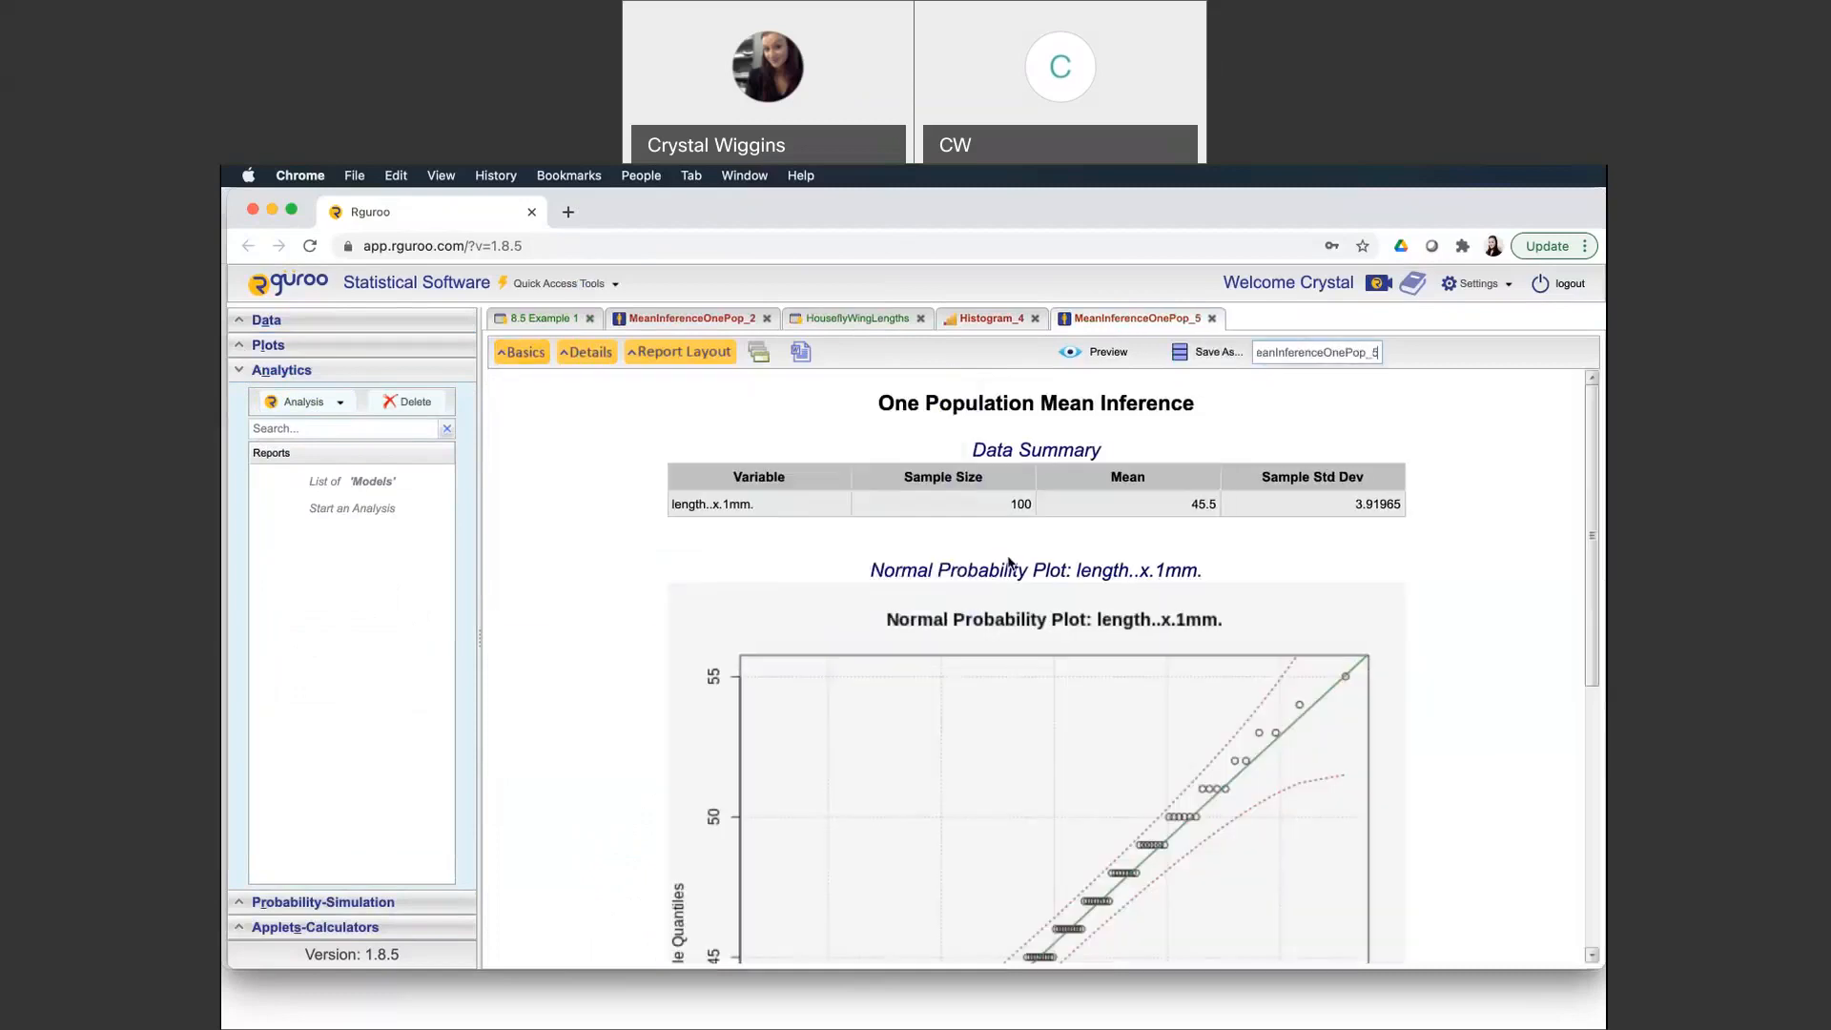
# Examine the wing-length probability plot and the Shapiro-Wilk null hypothesis and p-value, and compare them with the histogram
pyautogui.scroll(-5, 1038, 672)
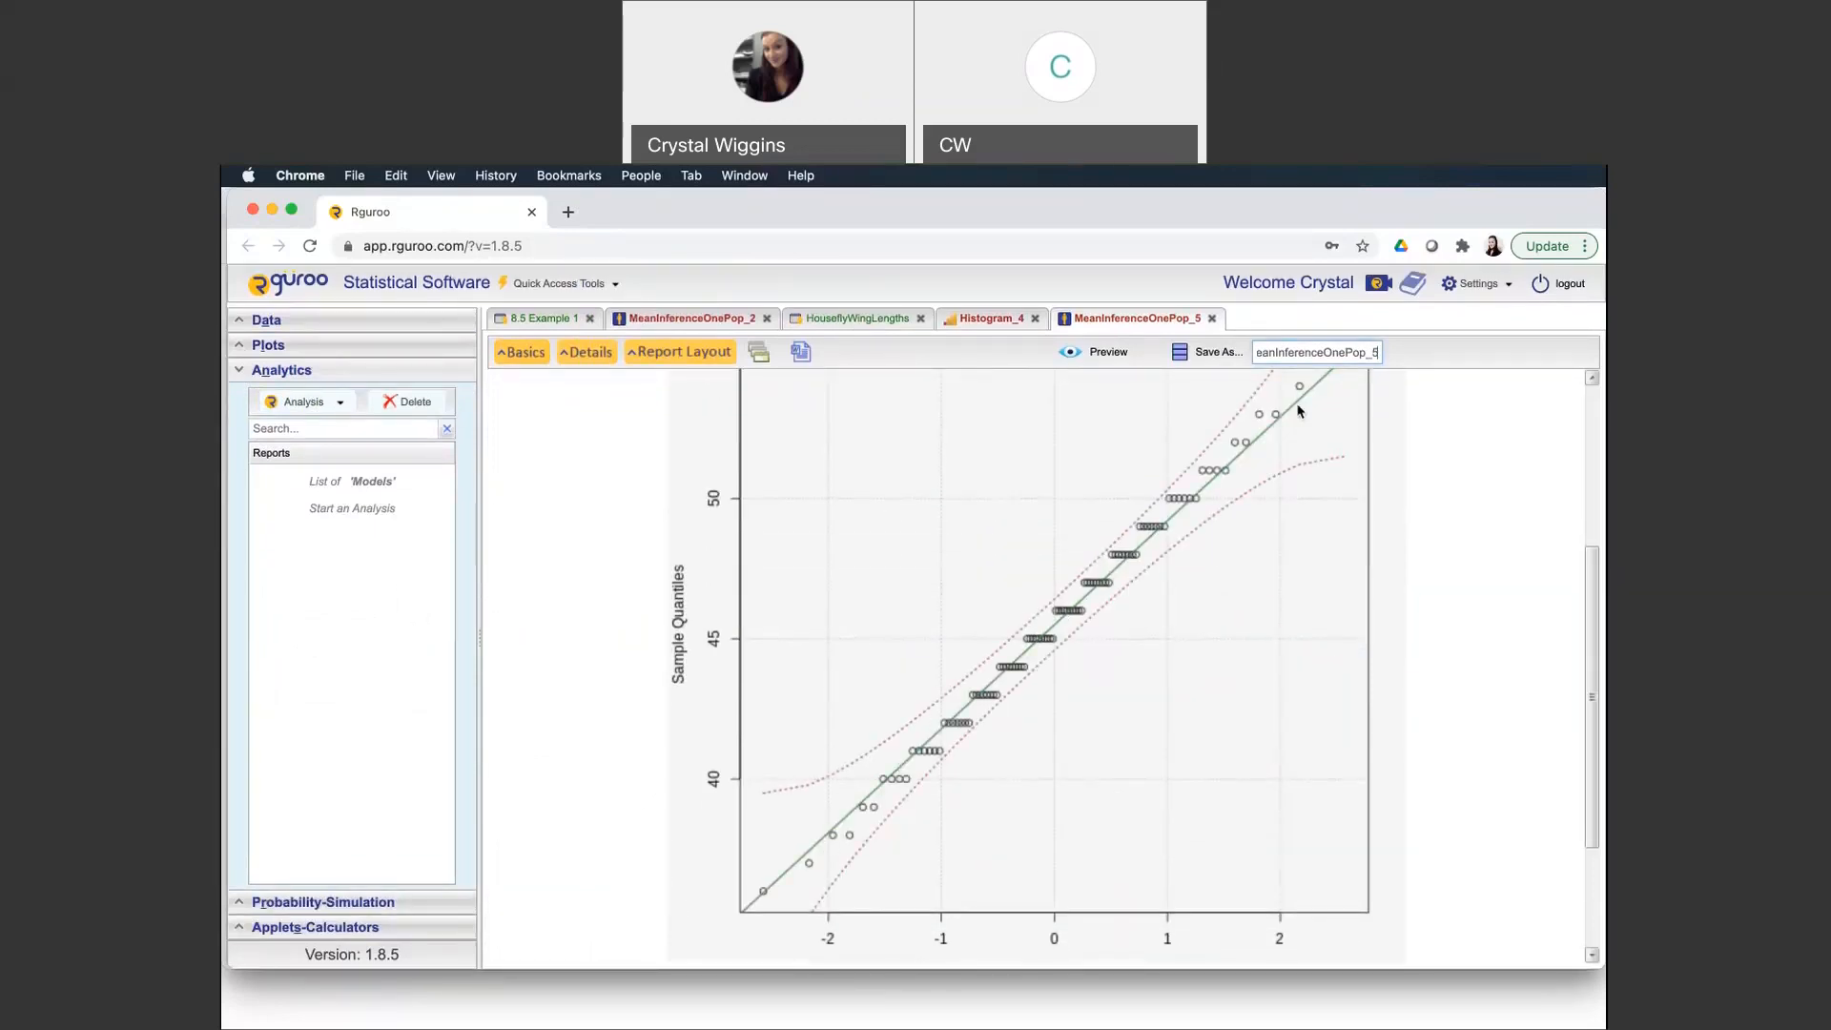
pyautogui.scroll(-4, 1302, 411)
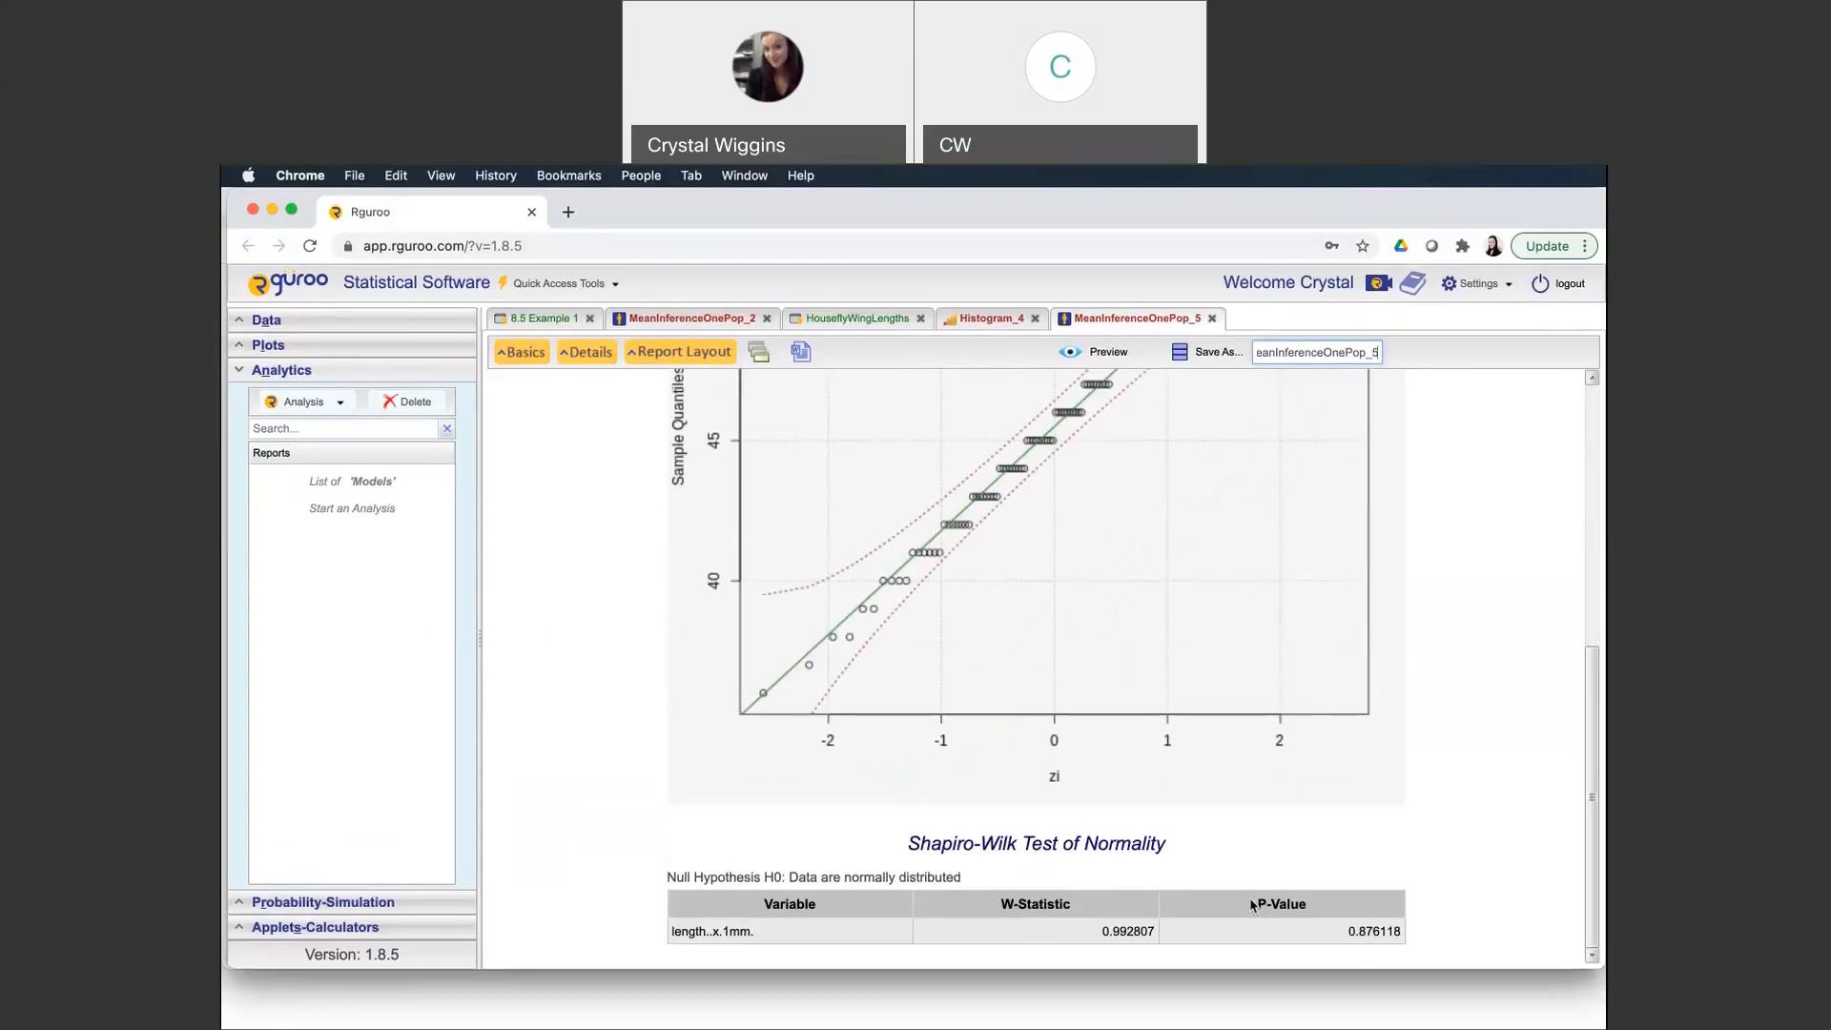
pyautogui.moveTo(965, 877); pyautogui.dragTo(844, 878)
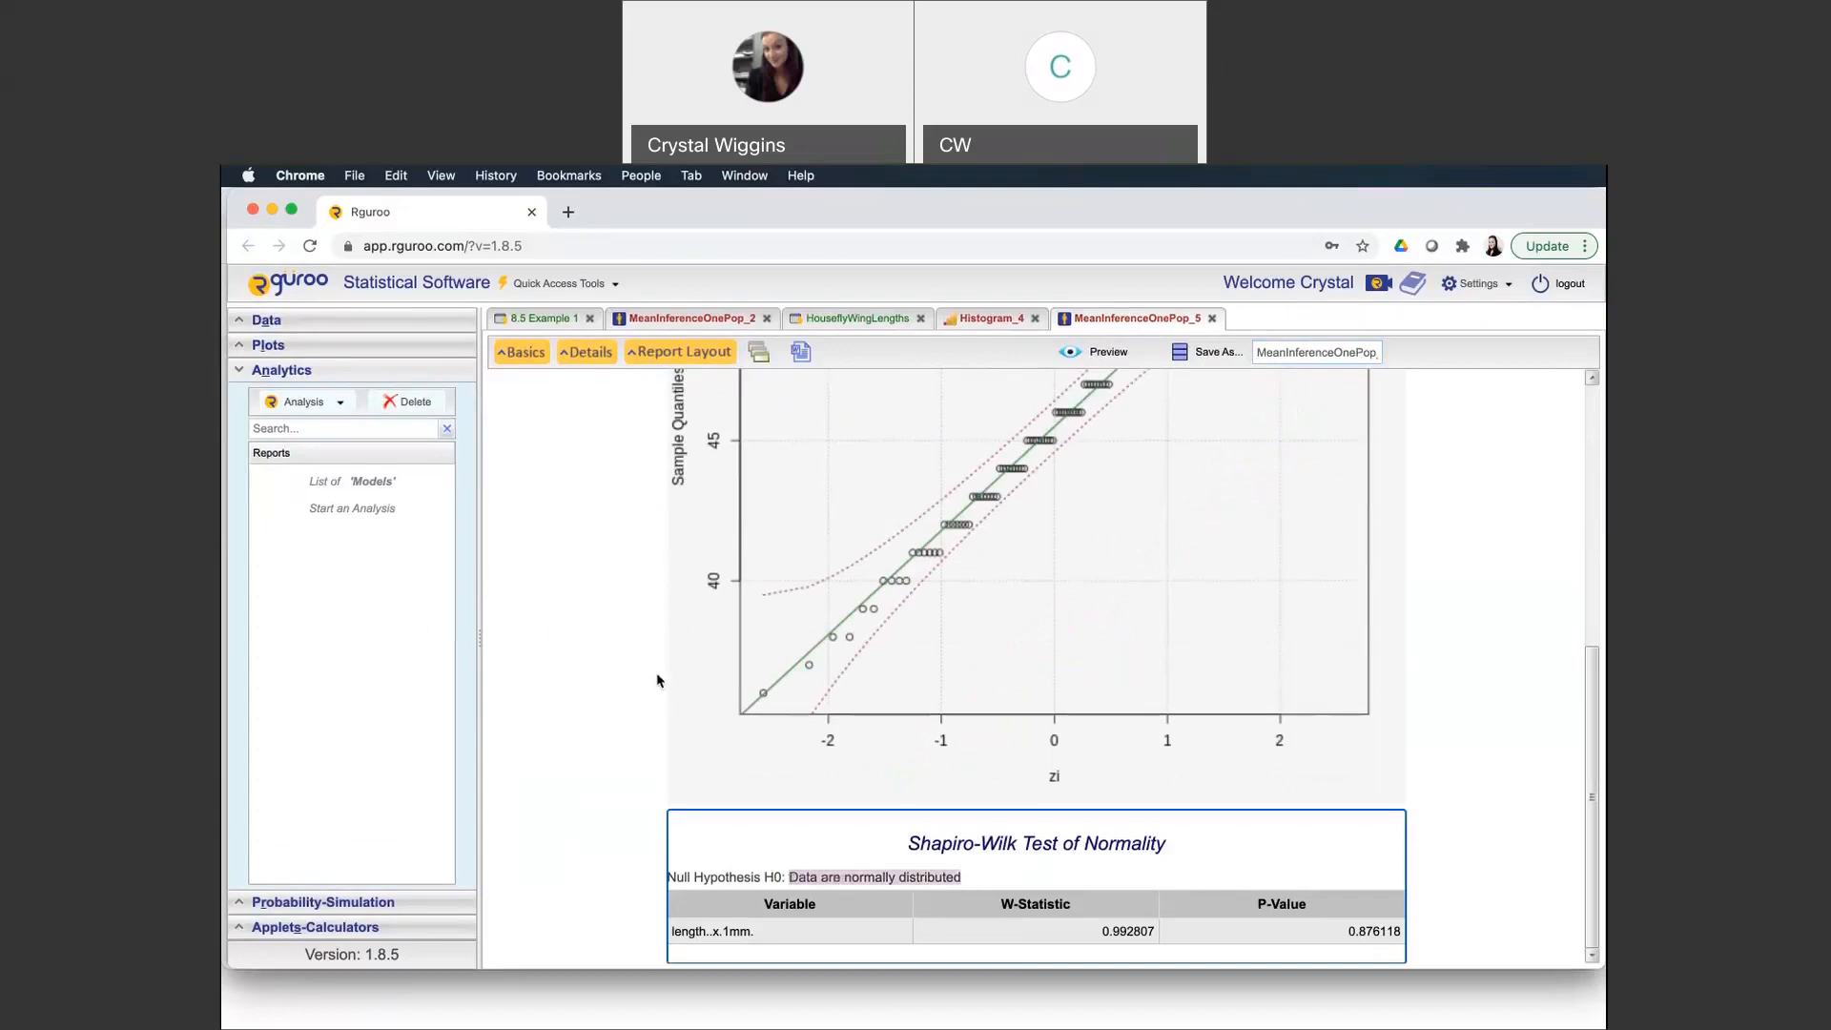
pyautogui.scroll(10, 660, 683)
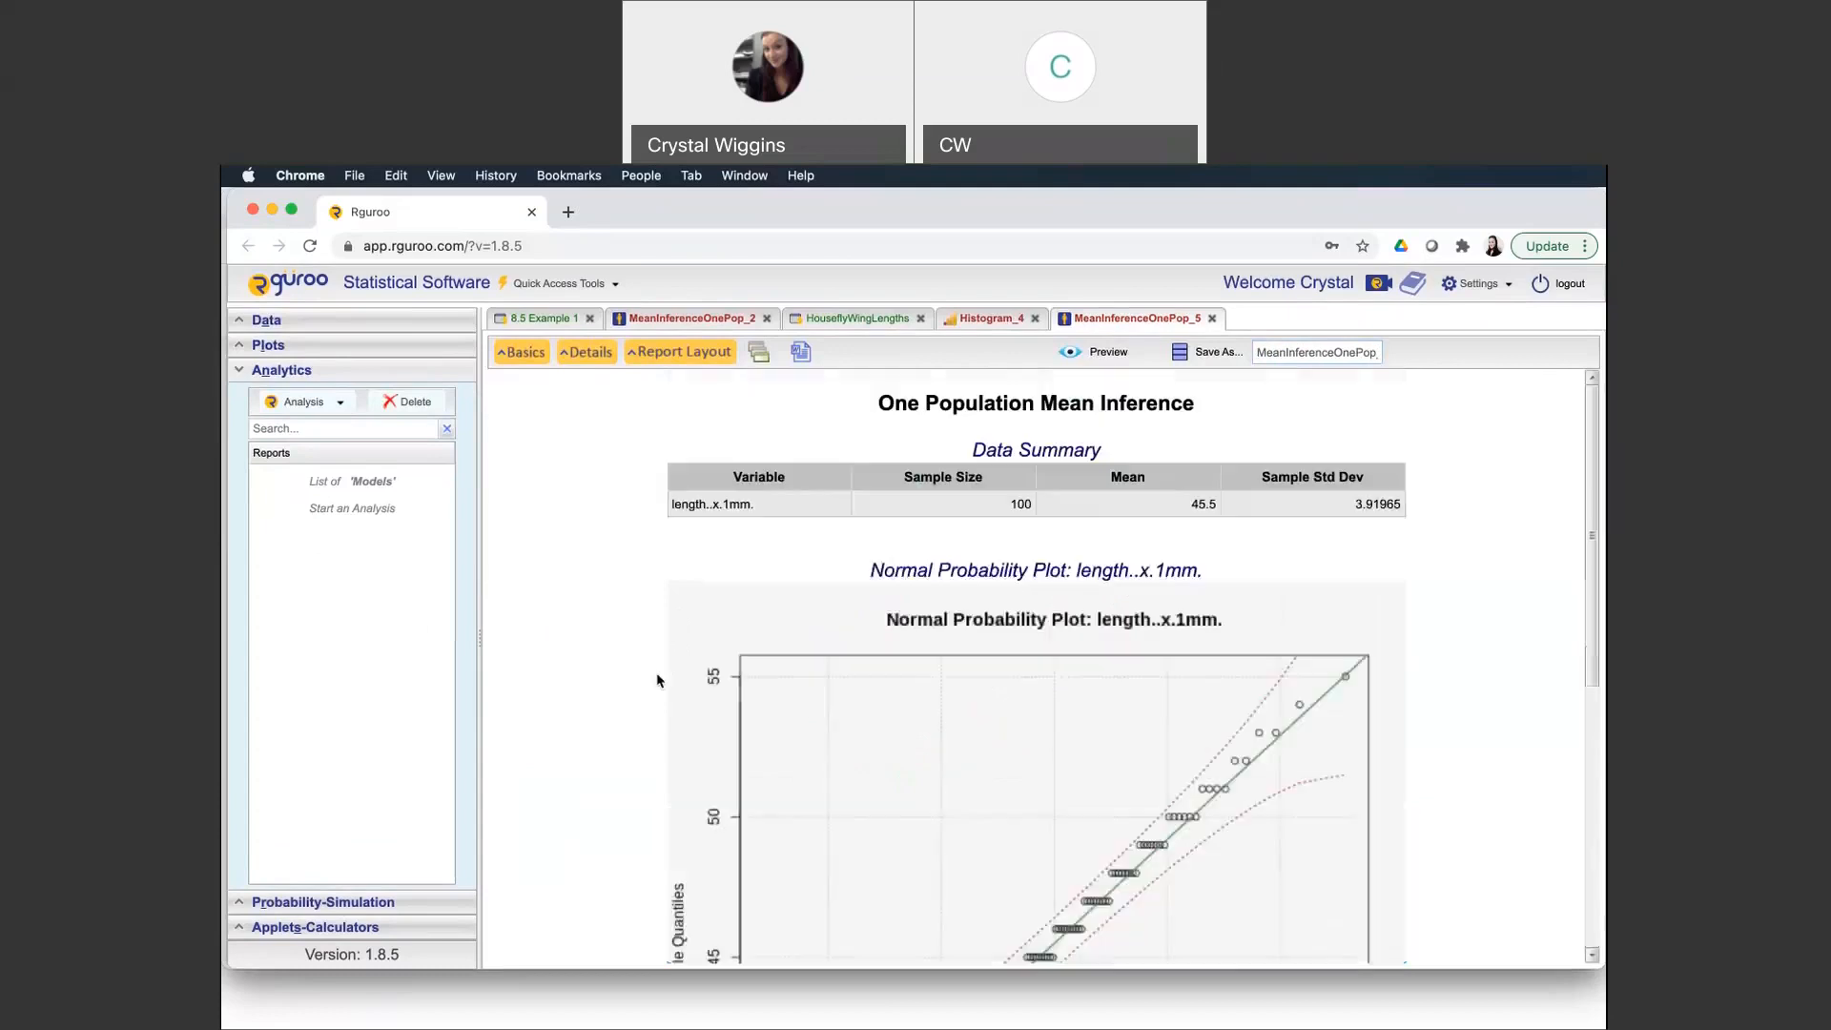
pyautogui.click(988, 324)
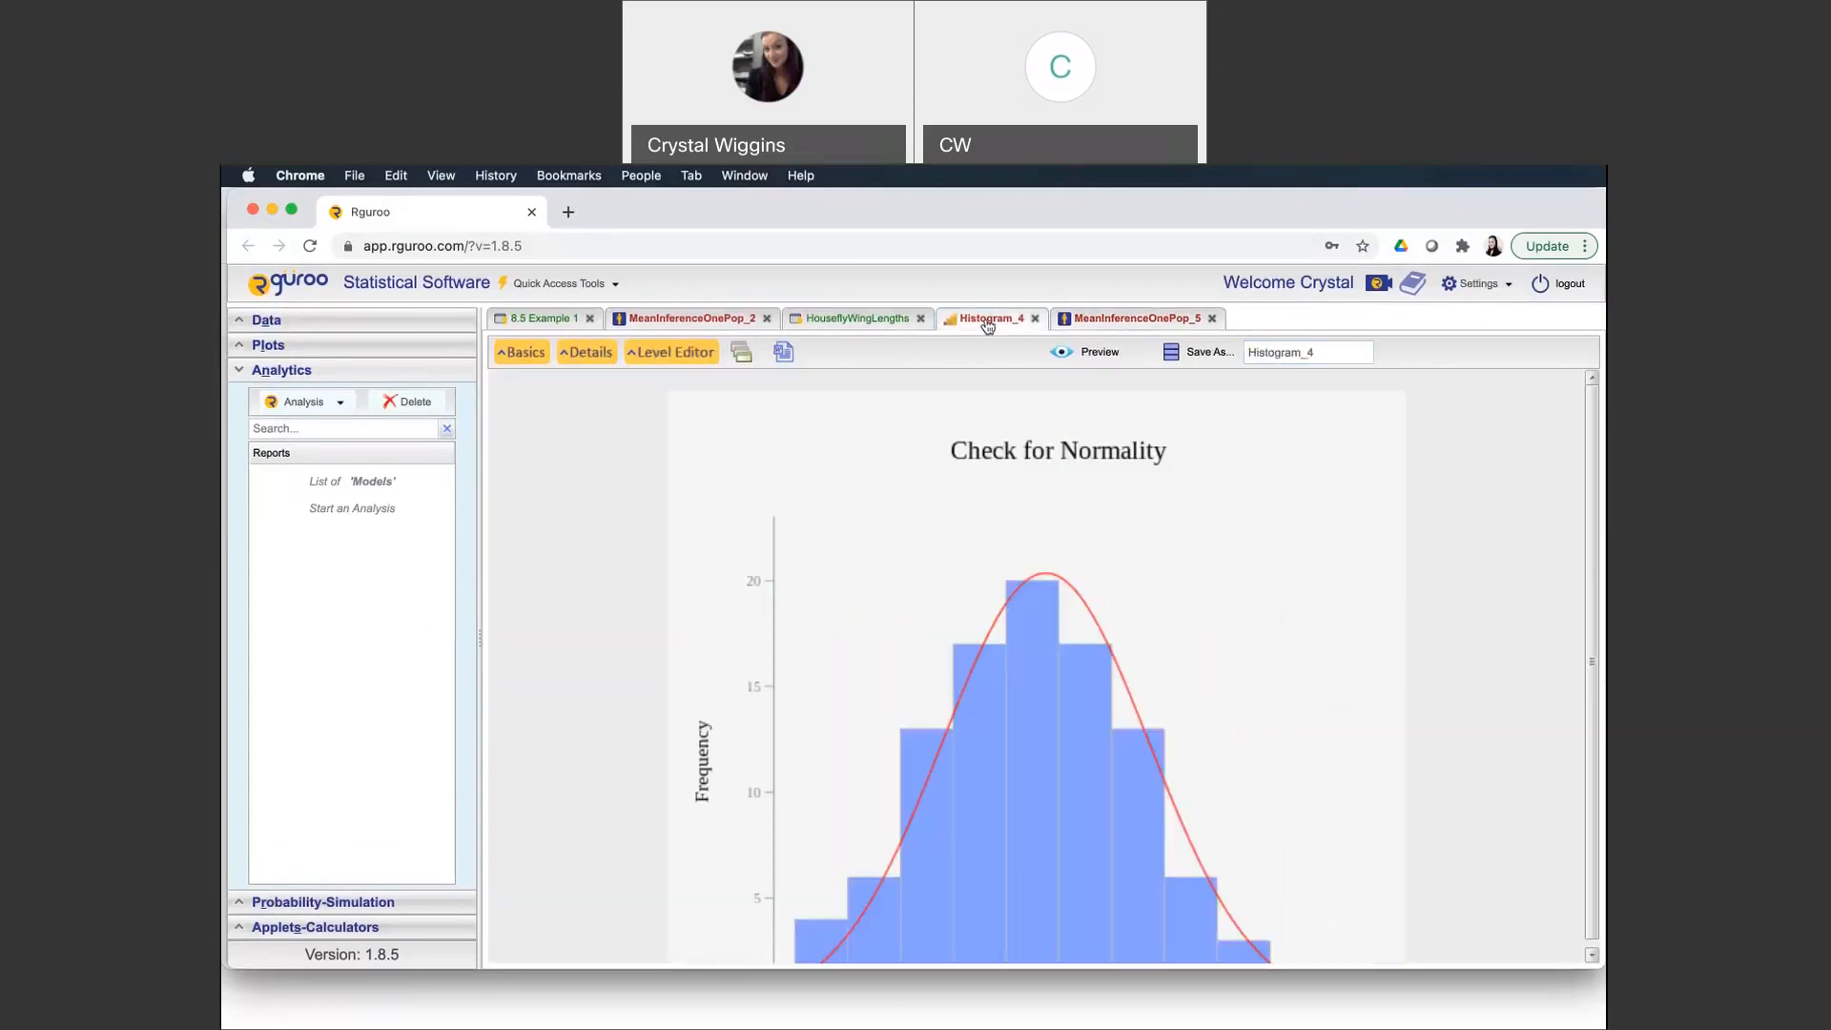
pyautogui.click(1135, 318)
pyautogui.scroll(-3, 983, 530)
pyautogui.scroll(-3, 983, 530)
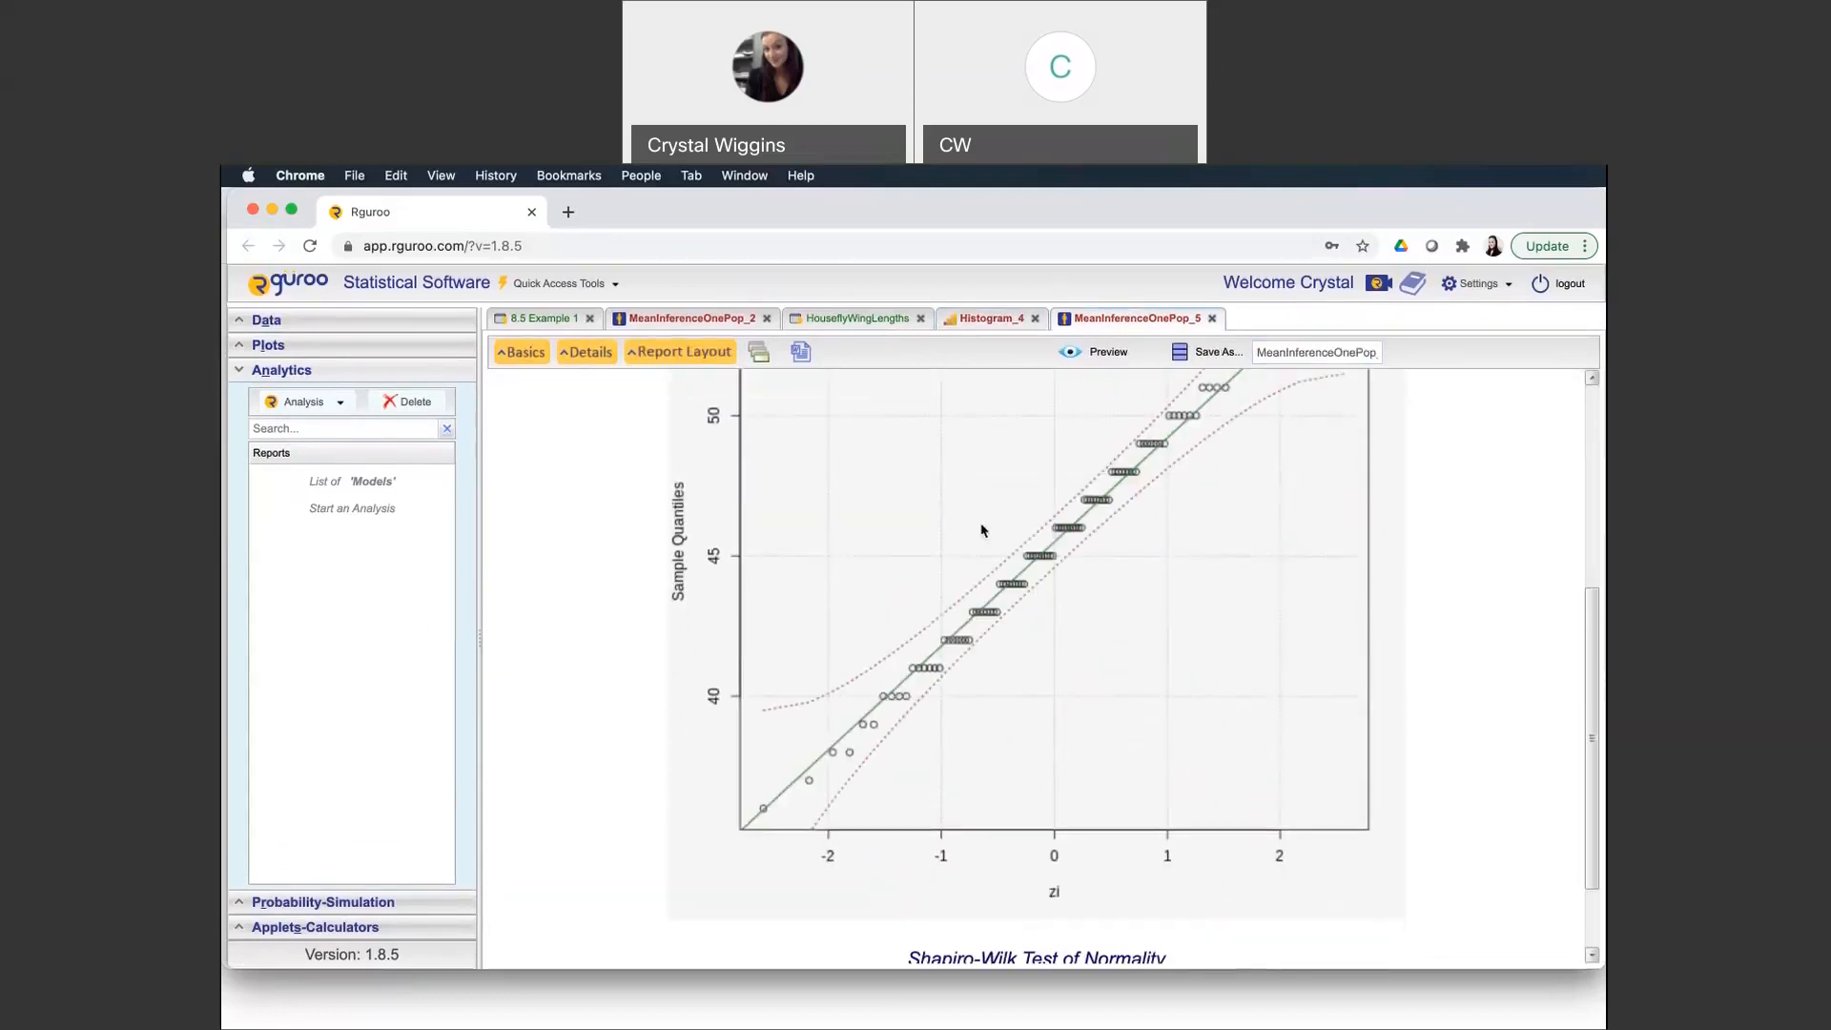
pyautogui.scroll(5, 982, 530)
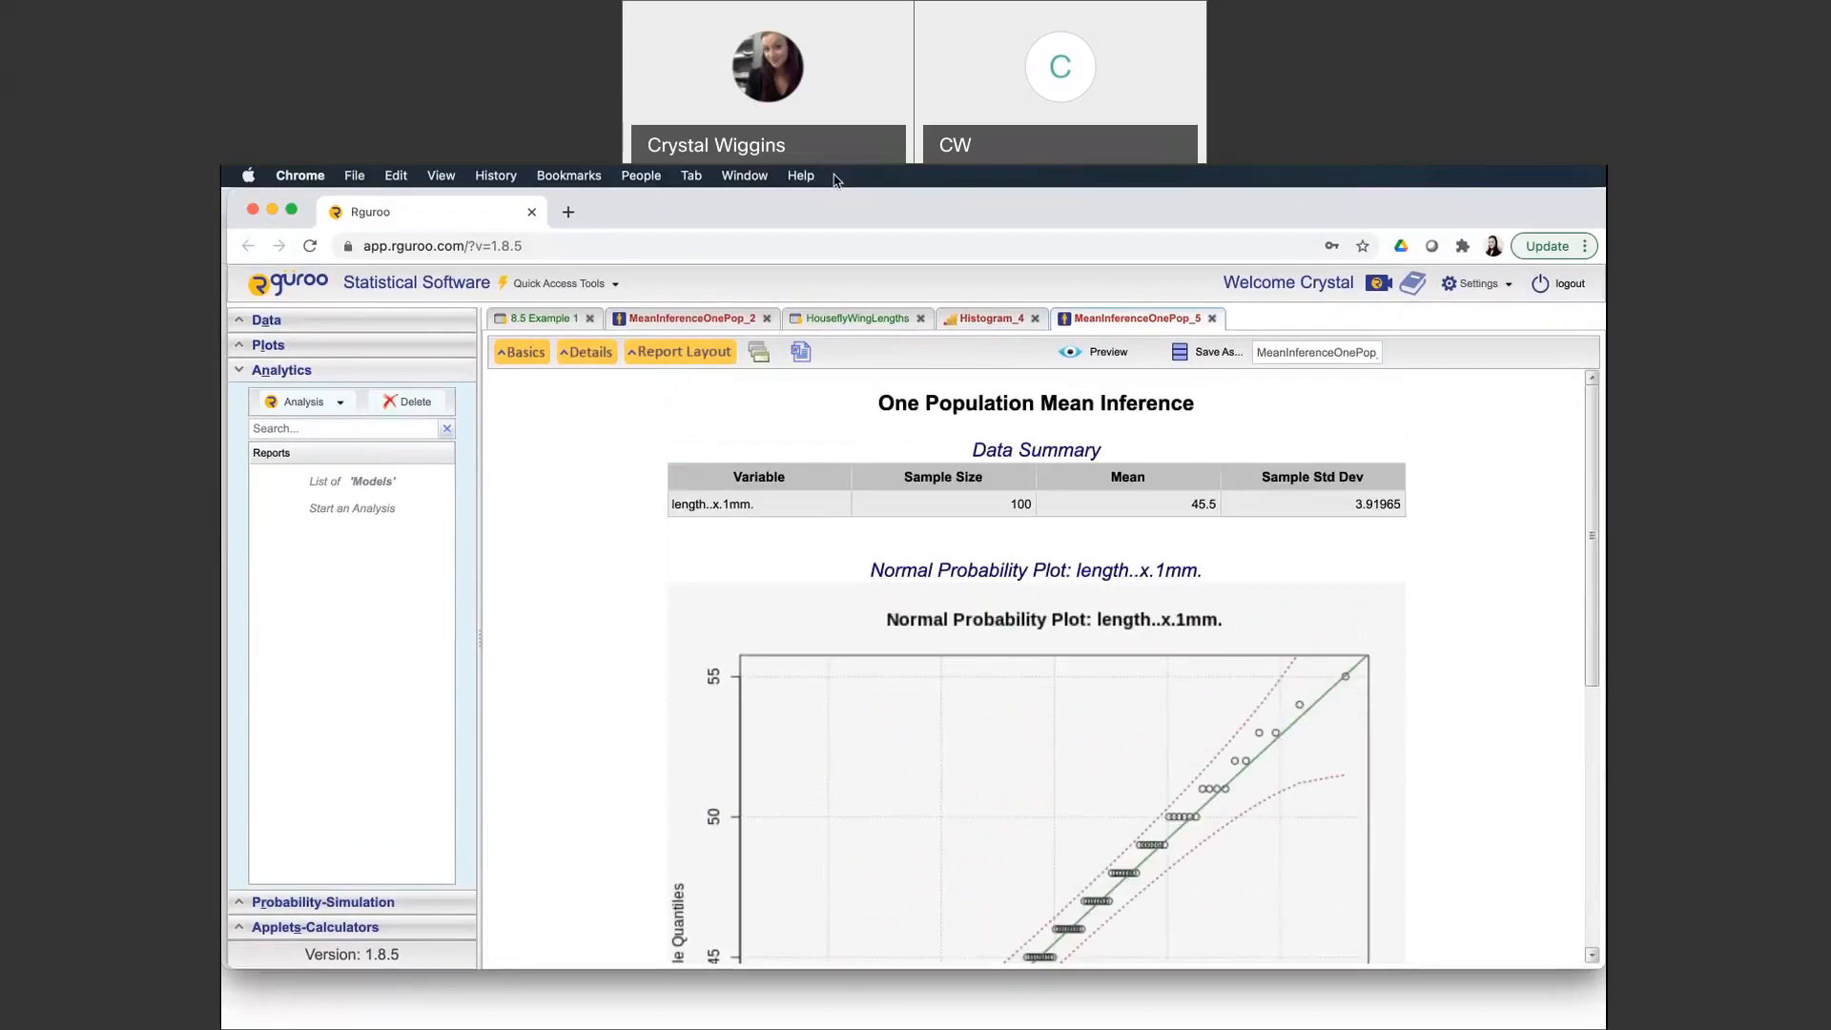
# Switch to the PowerPoint presentation 8.5 Assessing Normality and show slide 10 with the housefly wing lengths
pyautogui.click(833, 179)
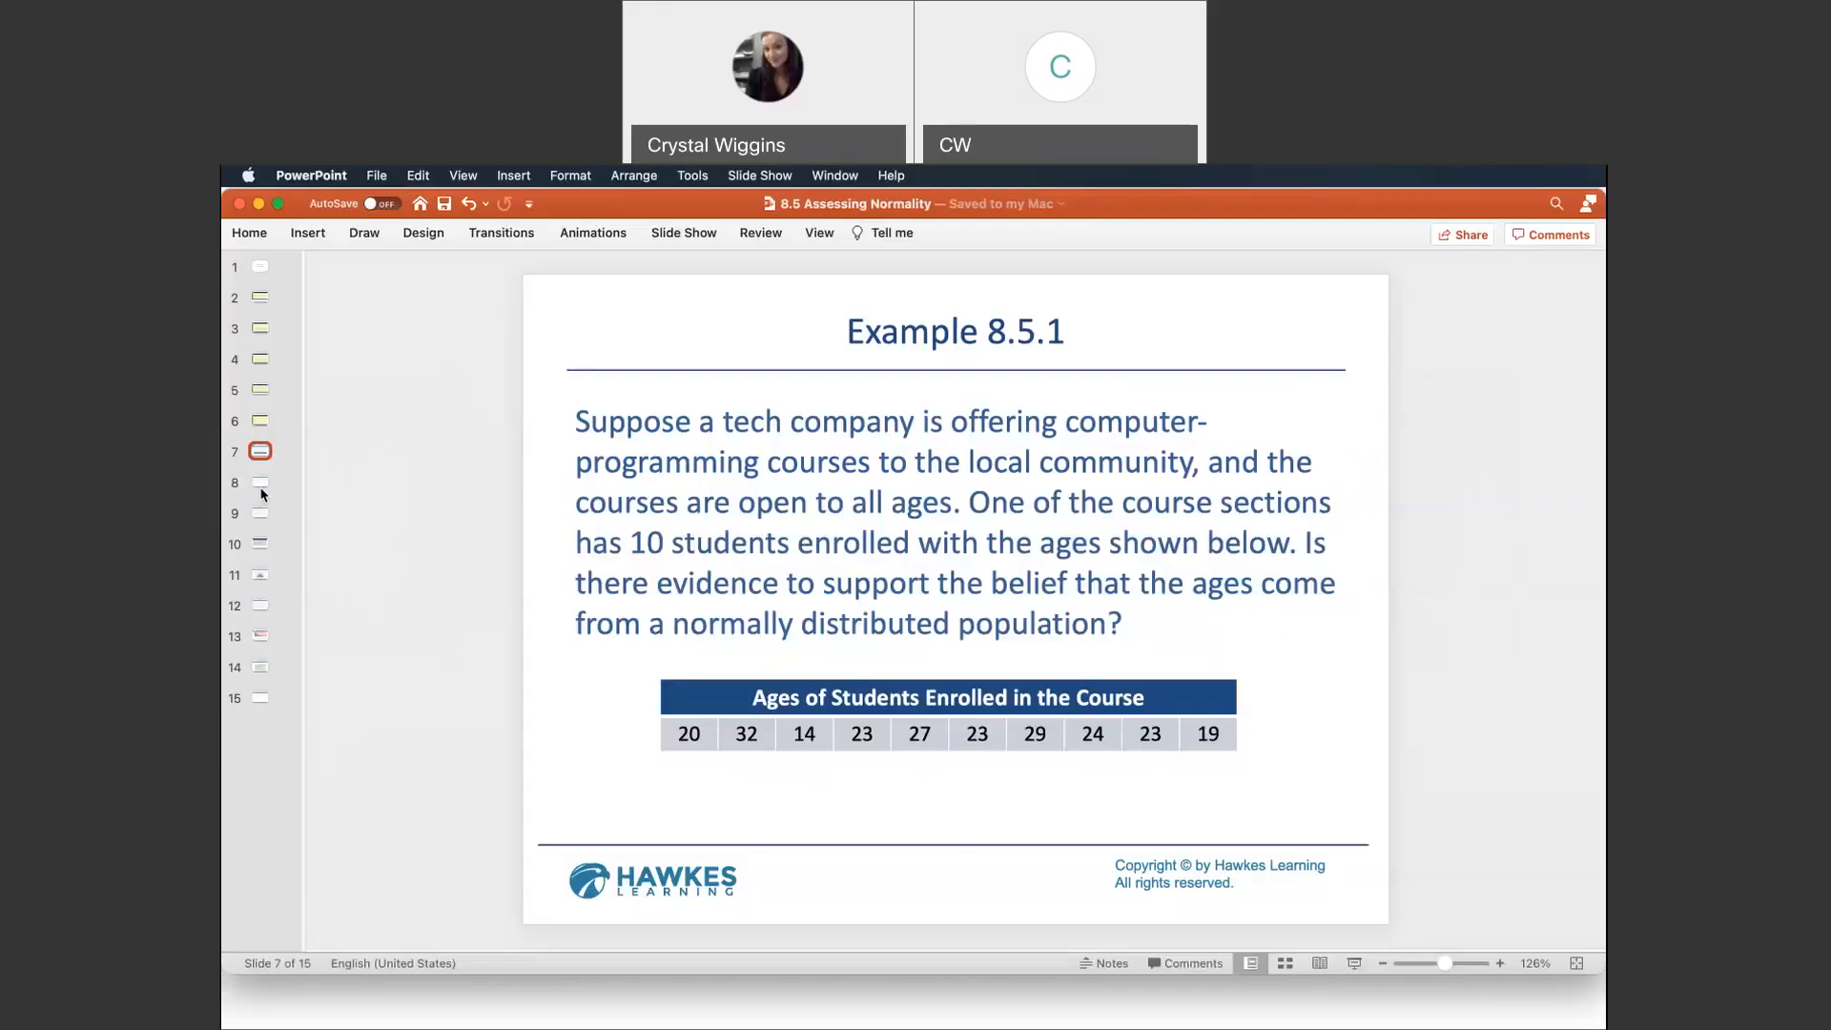
pyautogui.click(258, 545)
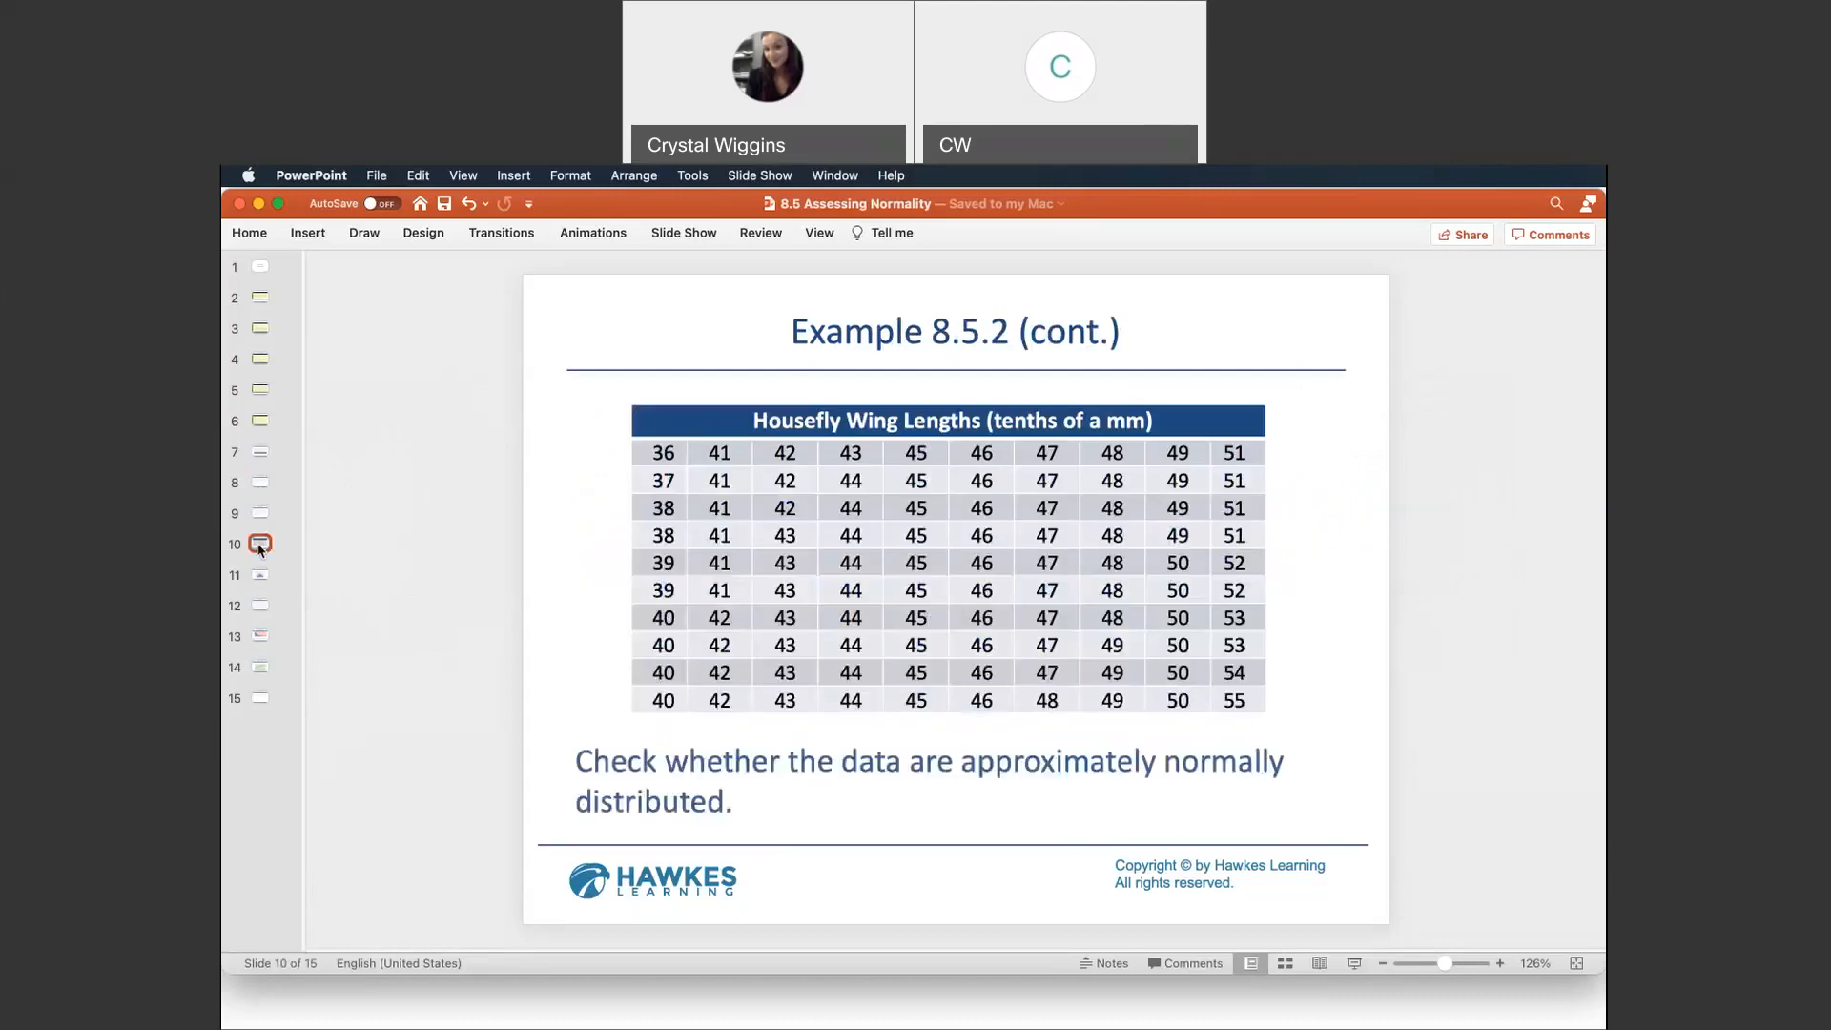